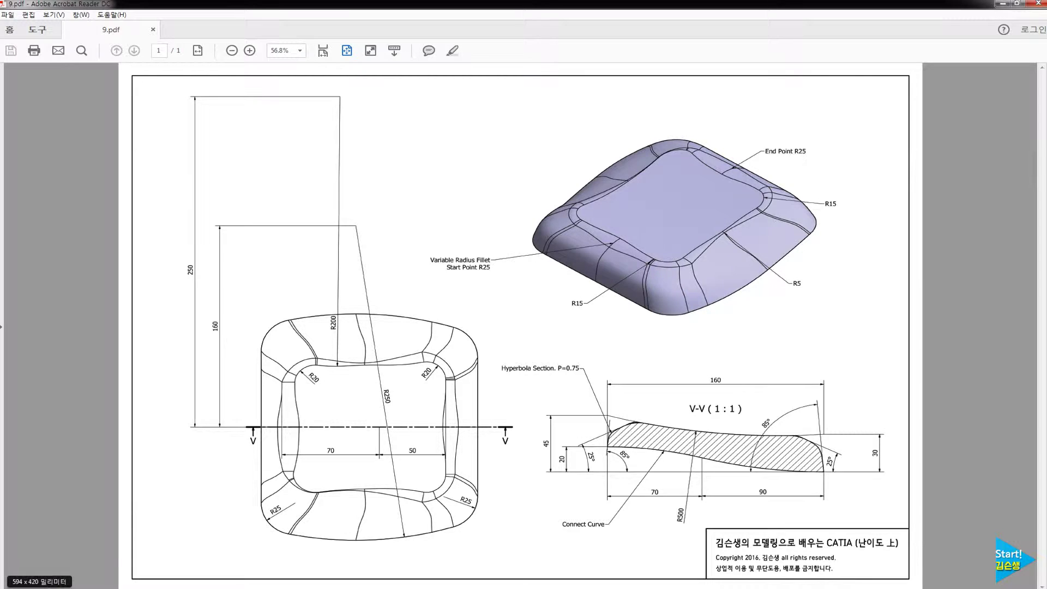
Switch to CATIA and create a new part in the Generative Shape Design workbench
{"action": "left_click", "coordinate": [261, 587]}
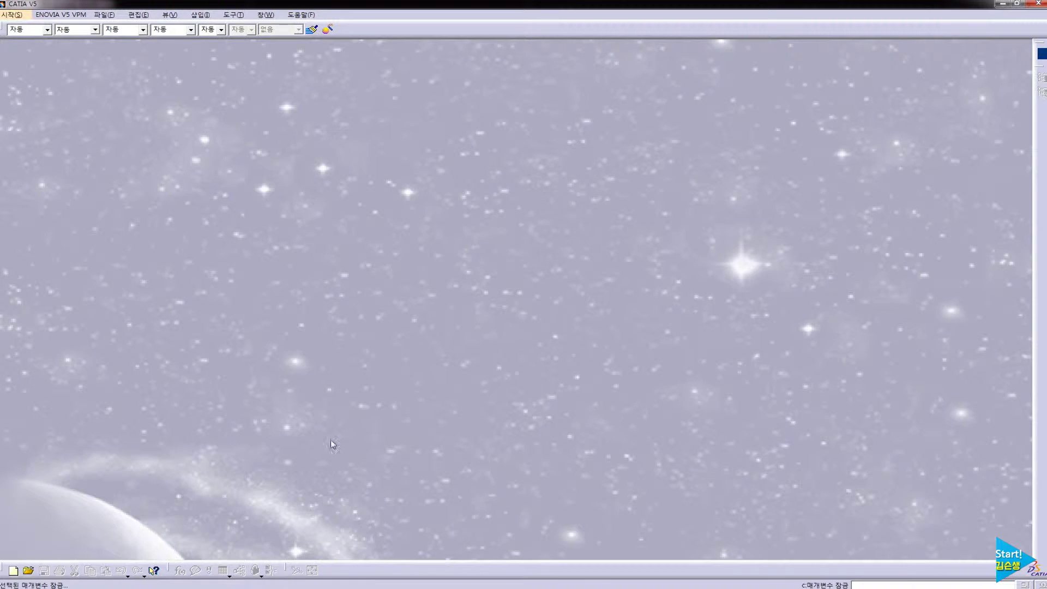
{"action": "left_click", "coordinate": [18, 18]}
{"action": "mouse_move", "coordinate": [33, 51]}
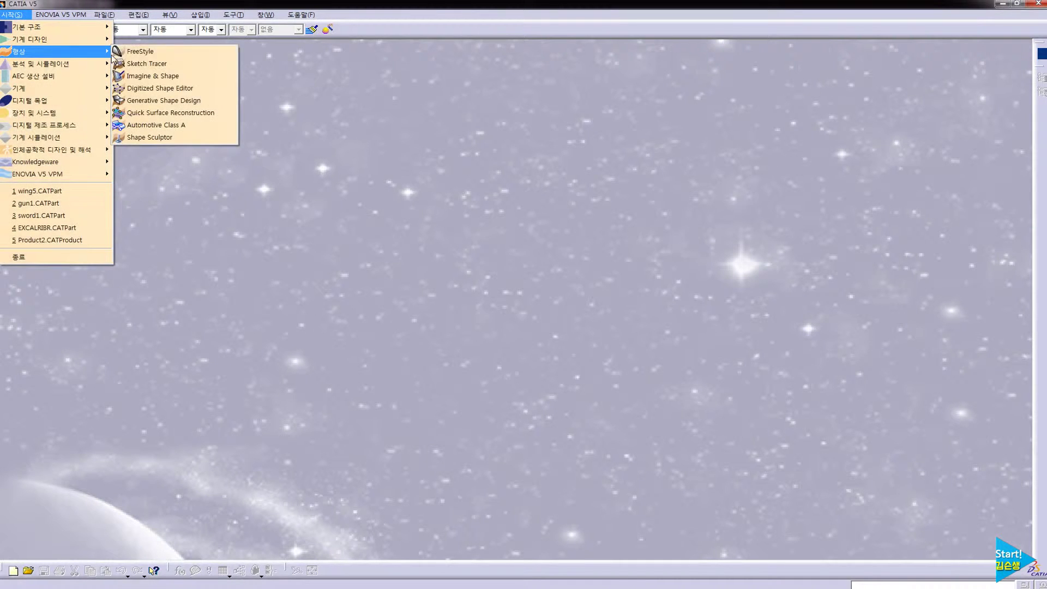
{"action": "left_click", "coordinate": [184, 101]}
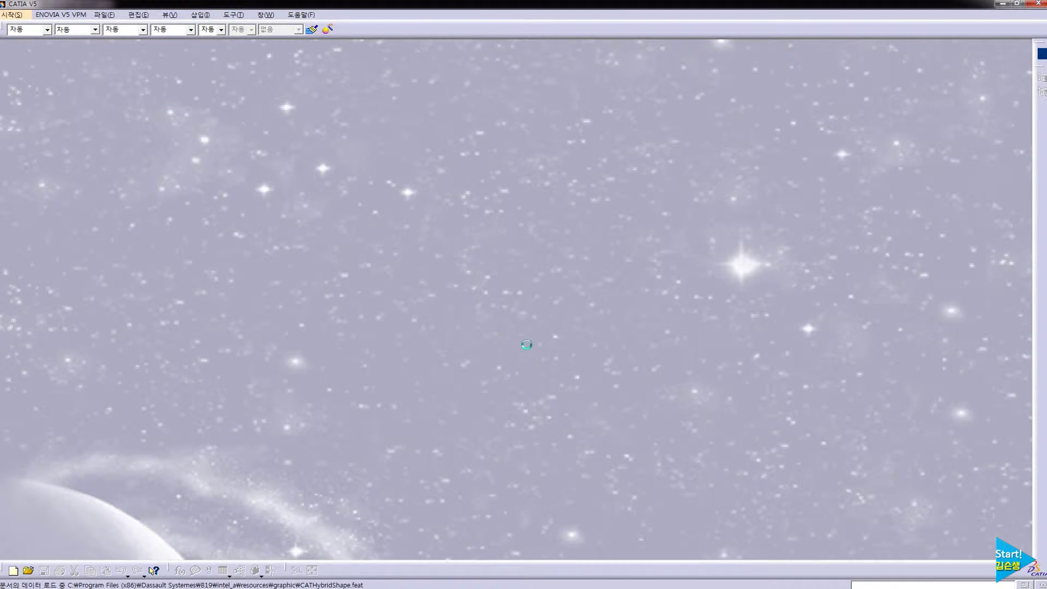
{"action": "left_click", "coordinate": [933, 544]}
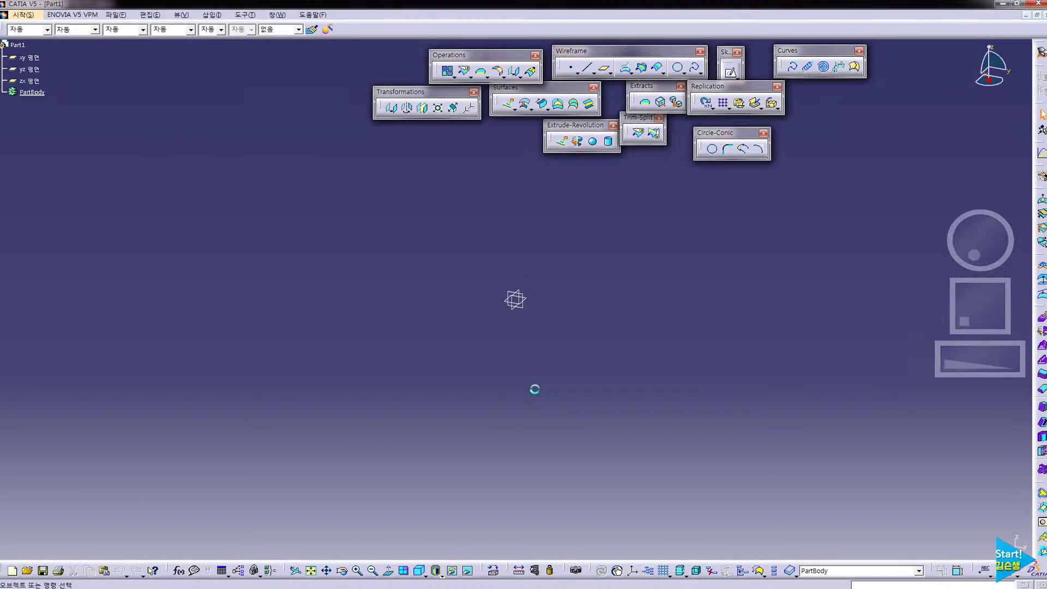
Start a sketch on the xy plane and consult the plan view outline in the 9.pdf drawing
{"action": "left_click", "coordinate": [531, 299]}
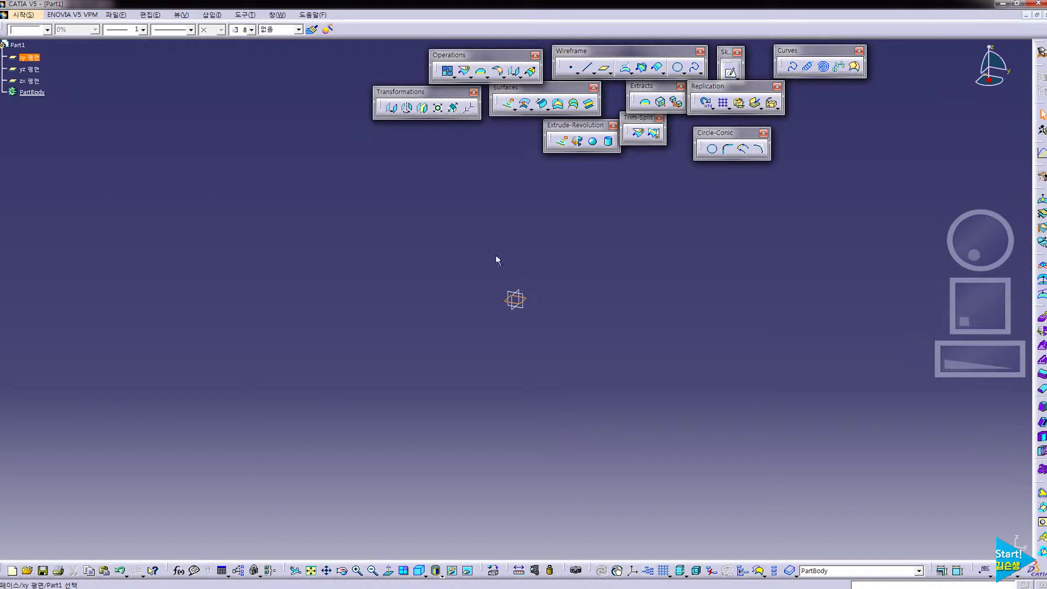
{"action": "left_click", "coordinate": [731, 74]}
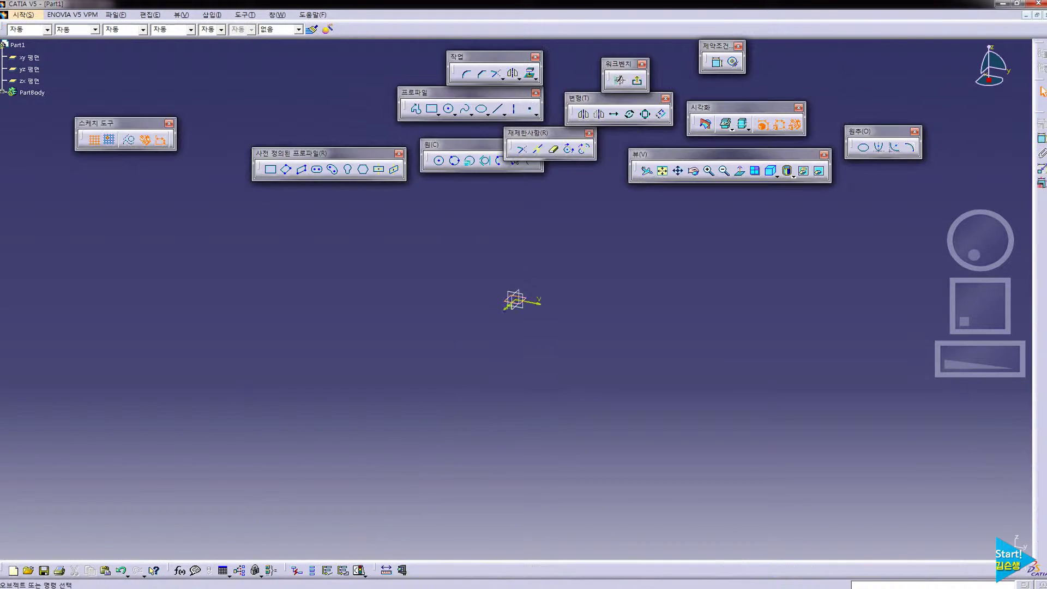
{"action": "mouse_move", "coordinate": [317, 582]}
{"action": "left_click", "coordinate": [379, 510]}
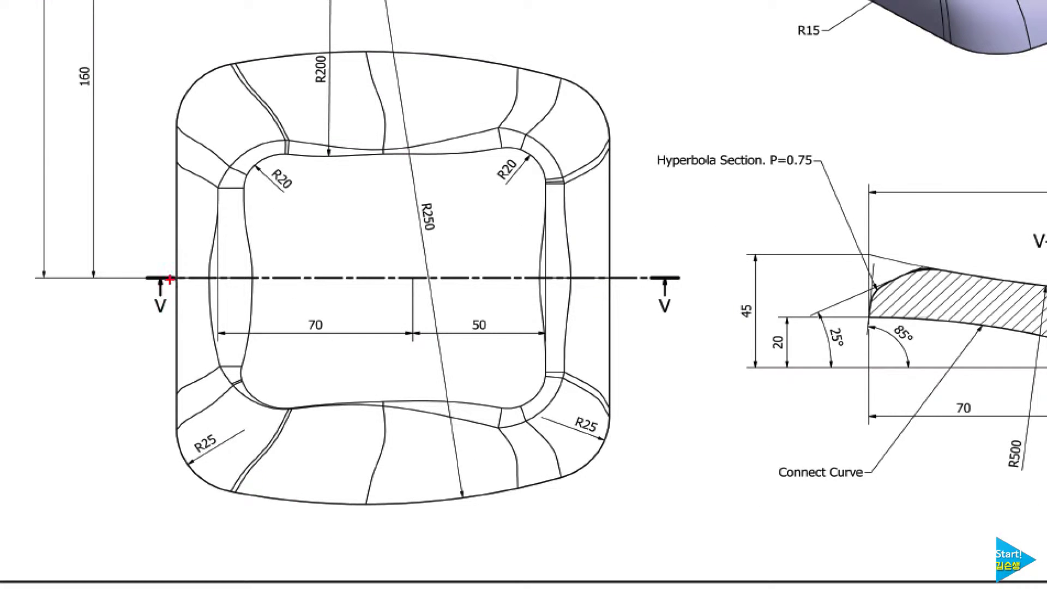
{"action": "mouse_move", "coordinate": [170, 279]}
{"action": "left_mouse_down"}
{"action": "mouse_move", "coordinate": [160, 436]}
{"action": "mouse_move", "coordinate": [644, 401]}
{"action": "left_mouse_up"}
{"action": "key", "text": "Escape"}
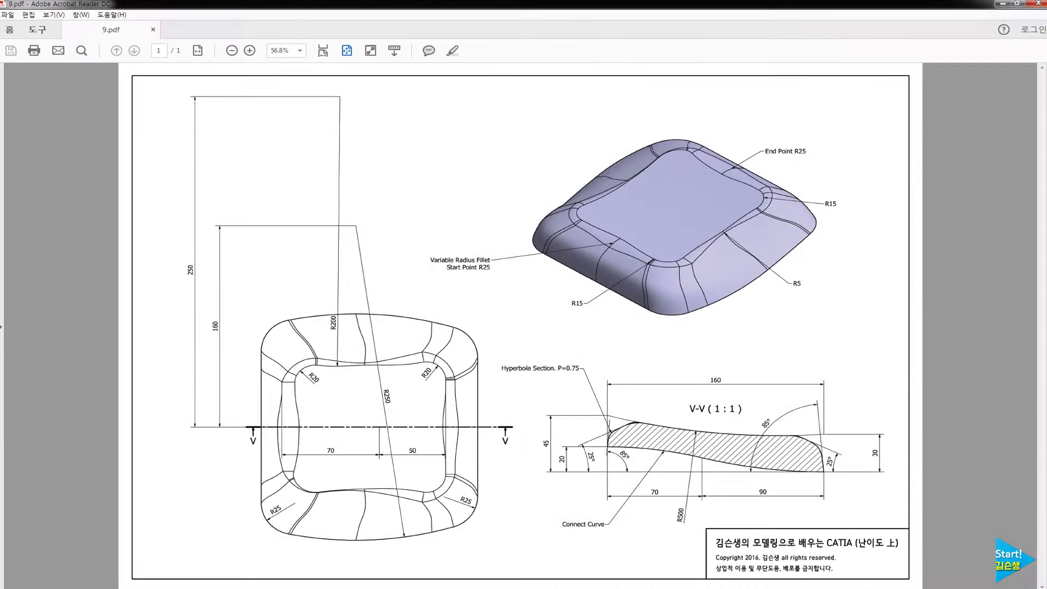
{"action": "left_click", "coordinate": [254, 588]}
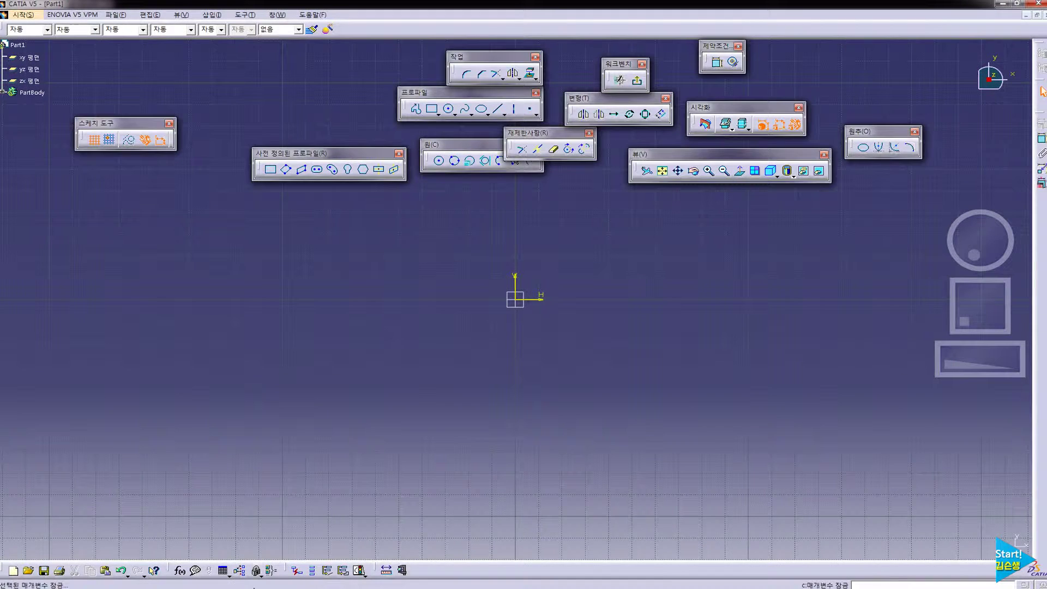
Sketch two vertical lines down from the horizontal axis, about 36 mm left and about 49 mm right of the origin
{"action": "left_click", "coordinate": [498, 109]}
{"action": "left_click", "coordinate": [430, 301]}
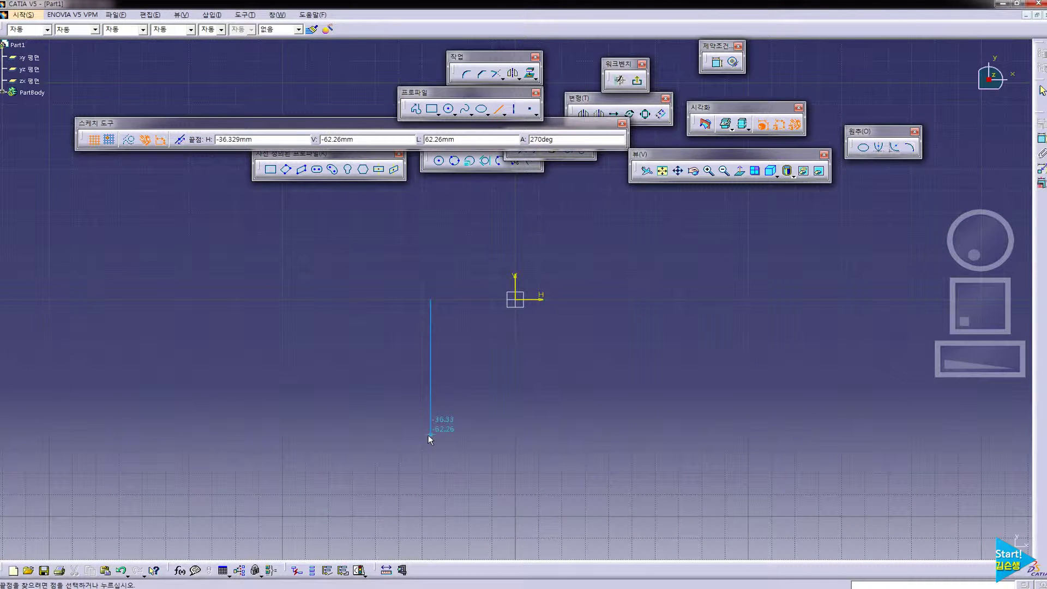
{"action": "left_click", "coordinate": [428, 434]}
{"action": "left_click", "coordinate": [630, 298]}
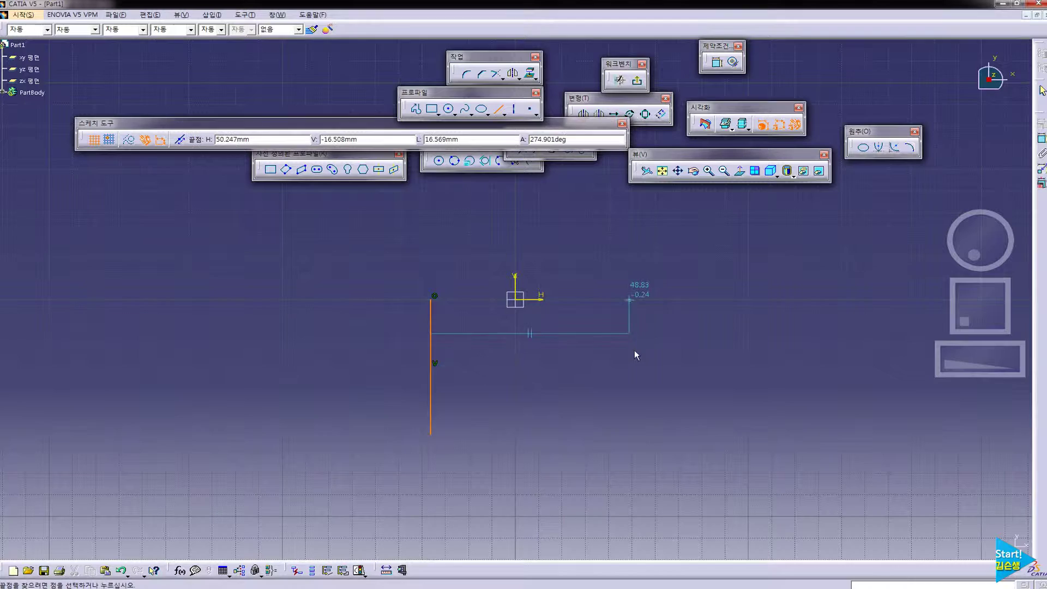
{"action": "left_click", "coordinate": [627, 430]}
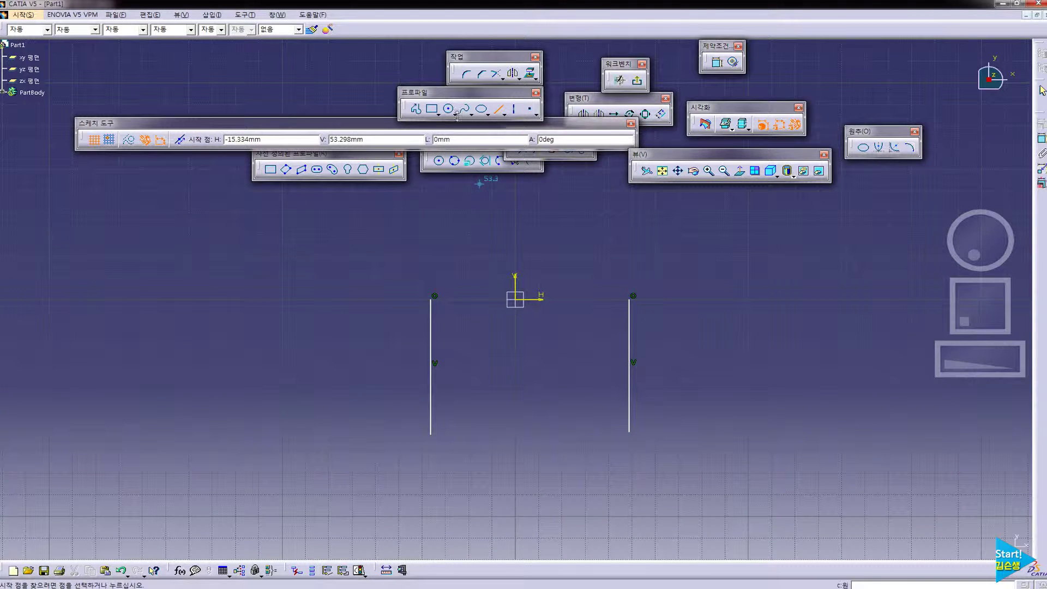
Sketch a wide arc centred on the vertical axis above the origin, crossing the lower parts of both vertical lines
{"action": "left_click", "coordinate": [531, 160]}
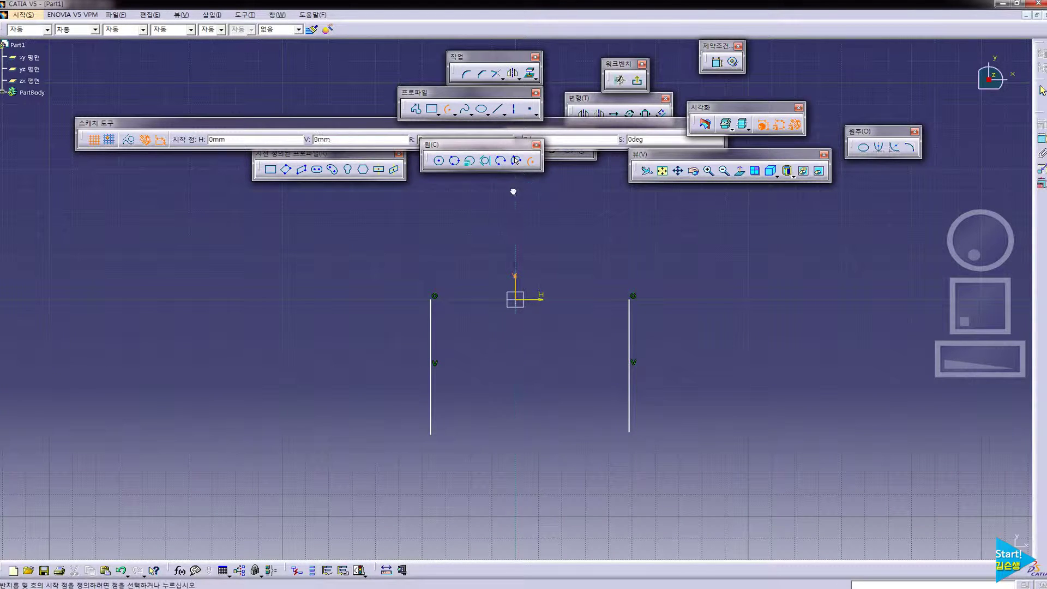
{"action": "left_click", "coordinate": [519, 187]}
{"action": "left_click", "coordinate": [342, 355]}
{"action": "left_click", "coordinate": [696, 347]}
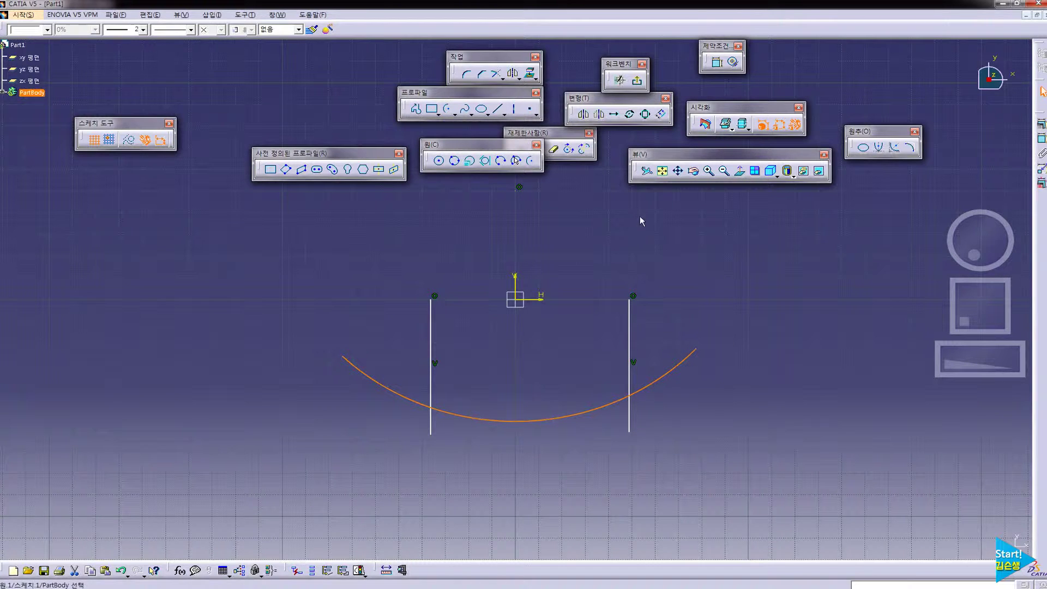
Constrain the arc's centre 160 mm above the horizontal axis and set the arc's radius to 250 mm
{"action": "left_click", "coordinate": [636, 222]}
{"action": "left_click", "coordinate": [390, 588]}
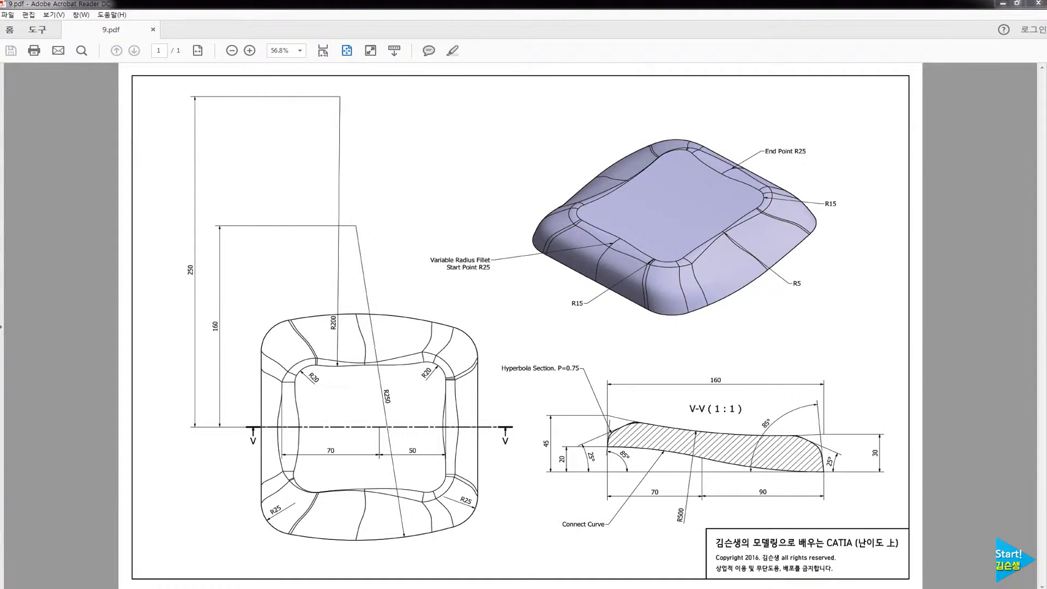
{"action": "key", "text": "alt+Tab"}
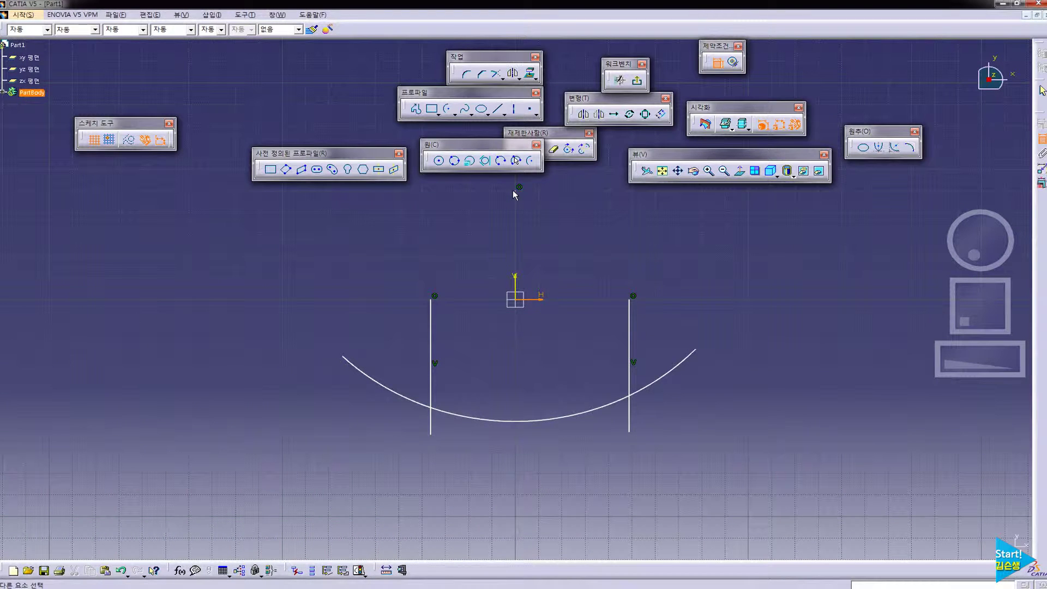
{"action": "double_click", "coordinate": [559, 205]}
{"action": "type", "text": "160"}
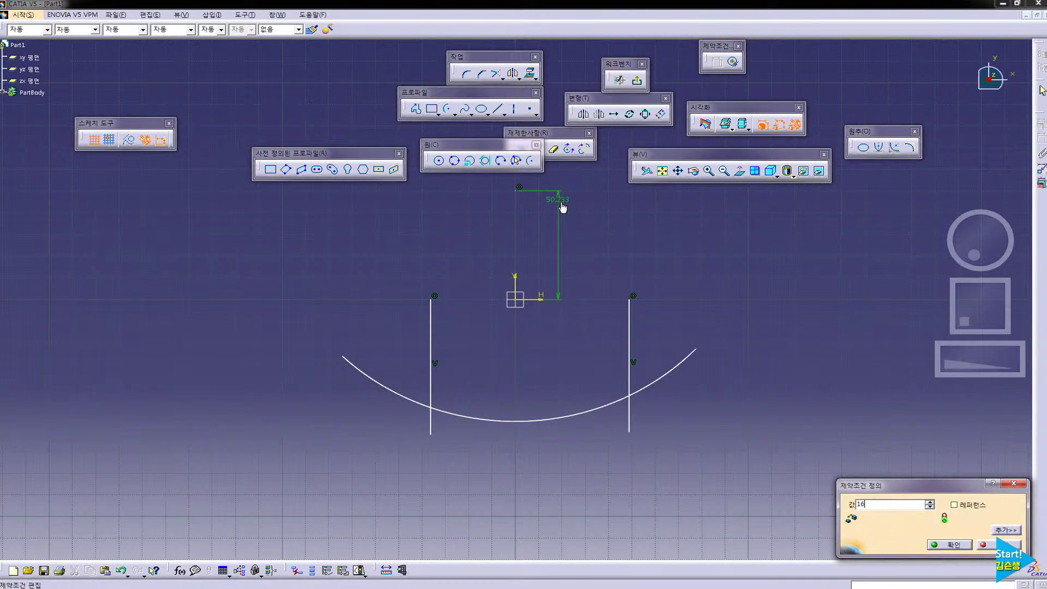
{"action": "key", "text": "Return"}
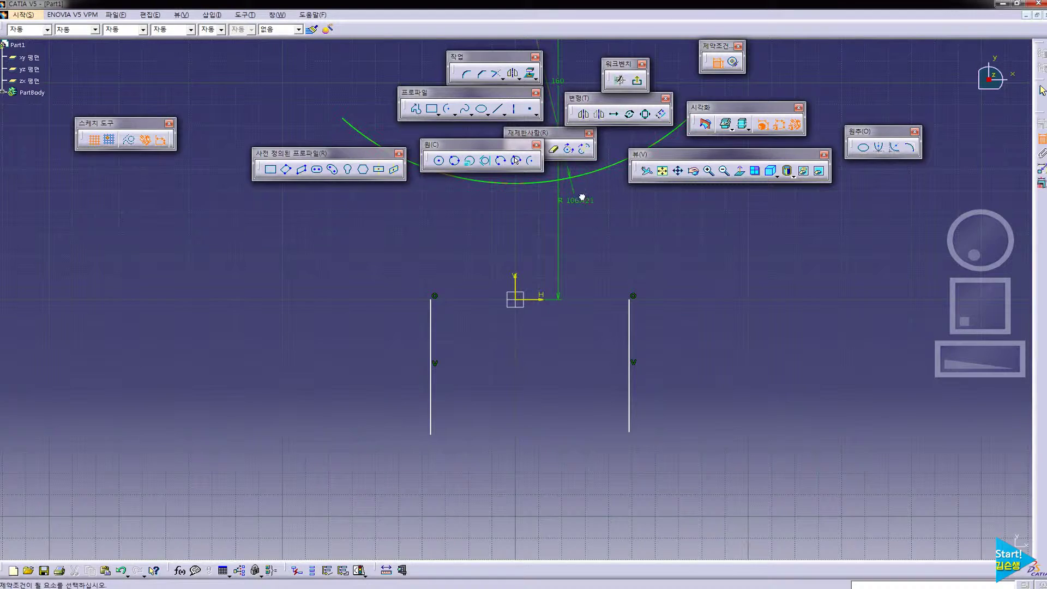
{"action": "double_click", "coordinate": [581, 200]}
{"action": "type", "text": "250mm"}
{"action": "key", "text": "Return"}
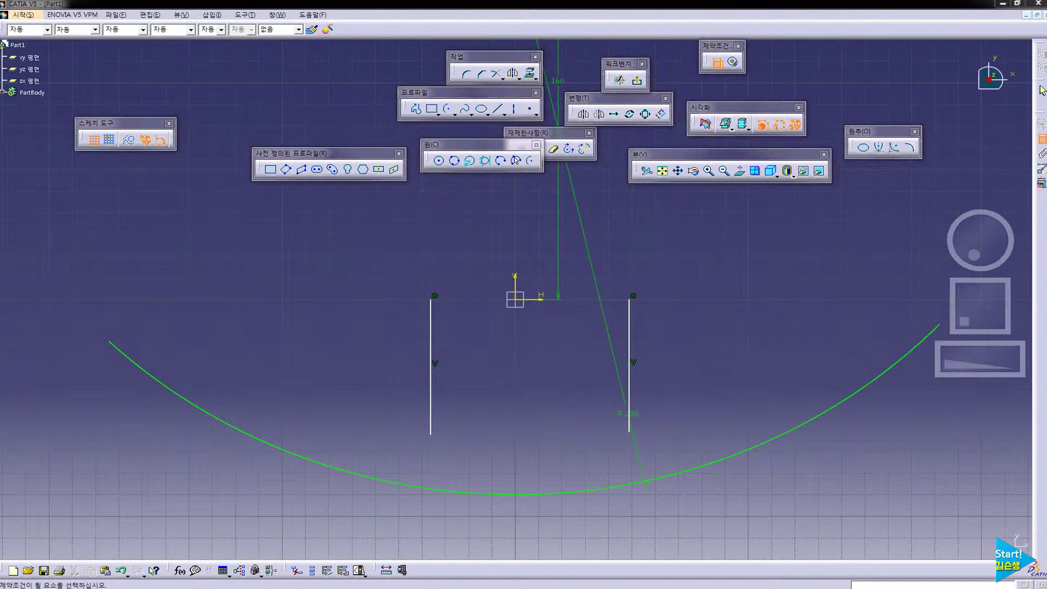
Check the drawing and constrain the left vertical line to 70 mm from the vertical axis
{"action": "key", "text": "alt+Tab"}
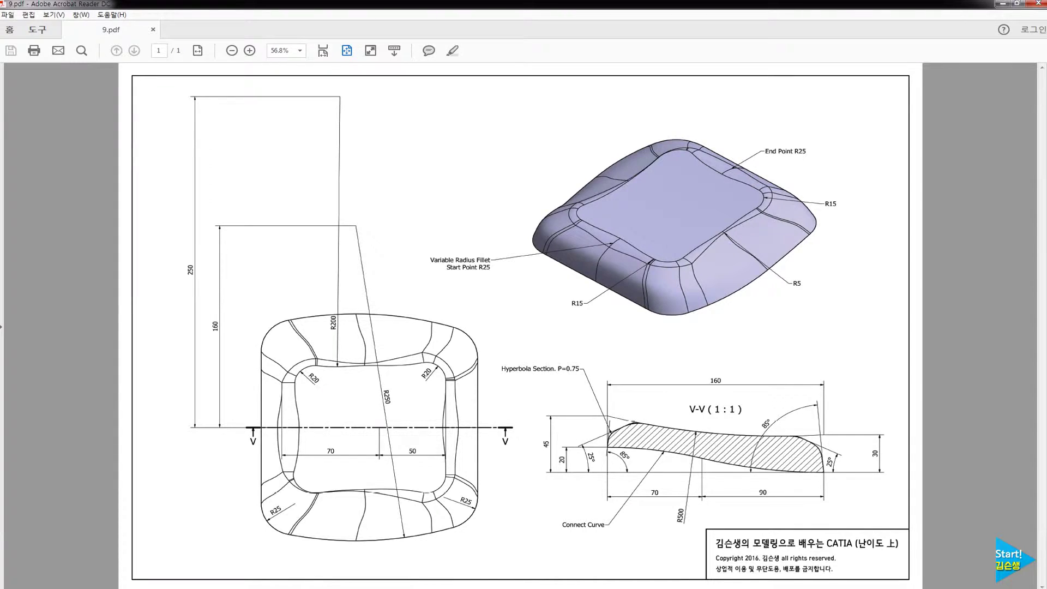
{"action": "key", "text": "alt+Tab"}
{"action": "left_click", "coordinate": [516, 286]}
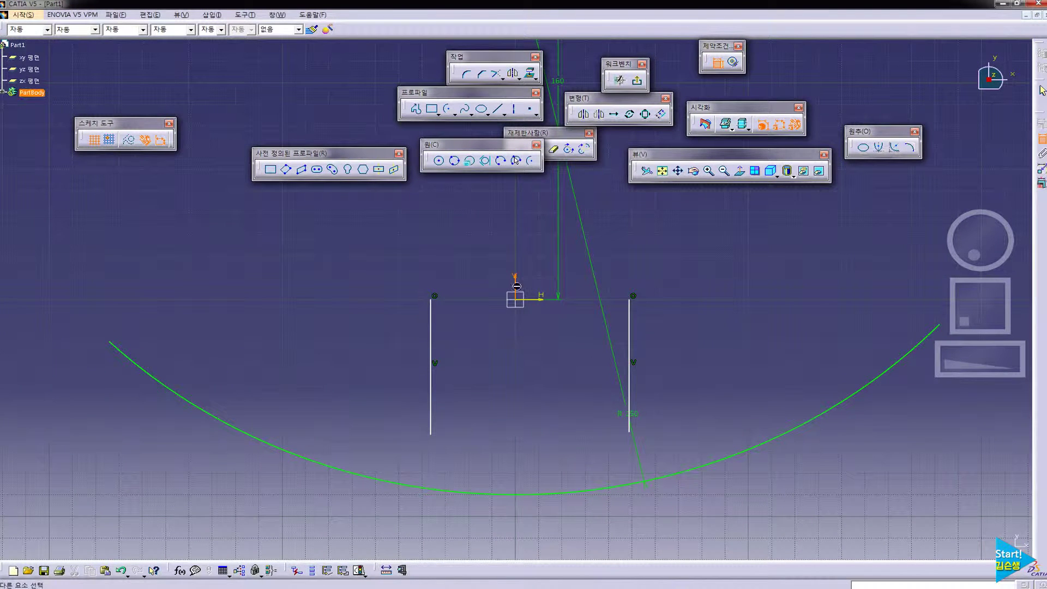
{"action": "left_click", "coordinate": [452, 325]}
{"action": "double_click", "coordinate": [452, 322]}
{"action": "type", "text": "70"}
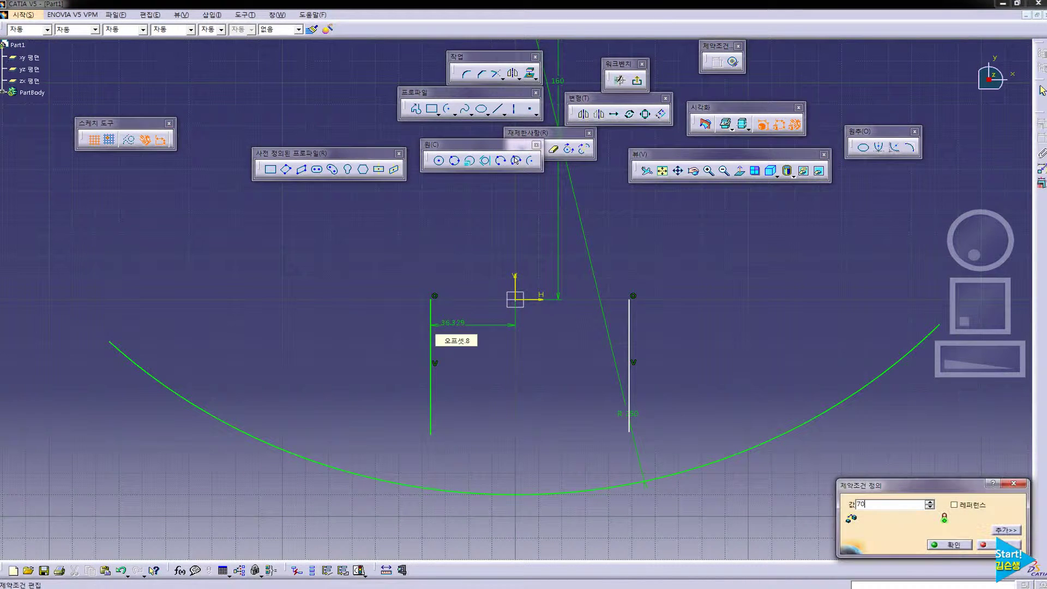
{"action": "key", "text": "Return"}
Constrain the right vertical line to 50 mm from the vertical axis
{"action": "left_click", "coordinate": [627, 333]}
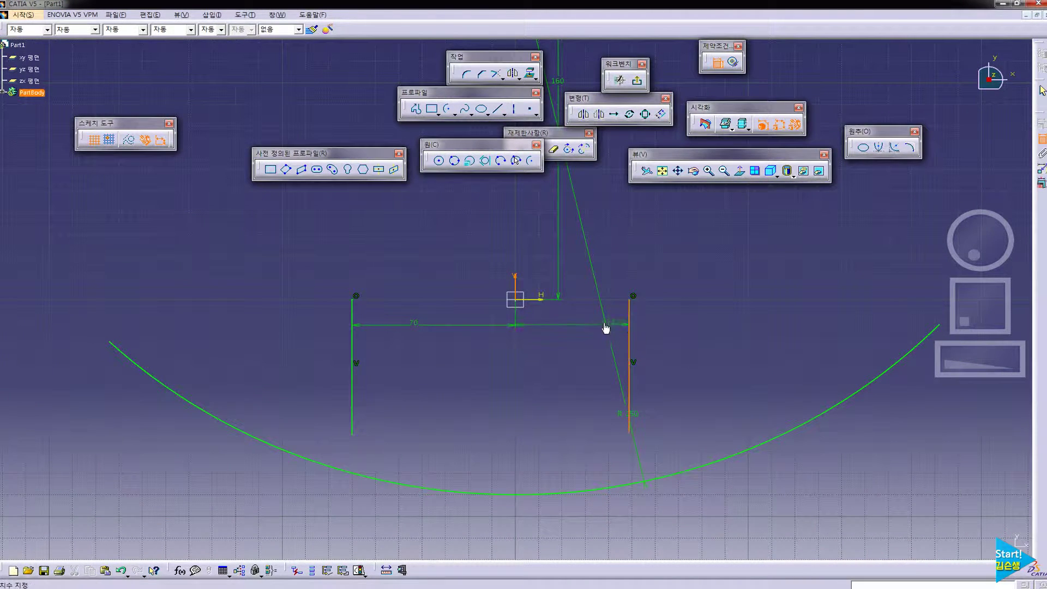
{"action": "left_click", "coordinate": [589, 321]}
{"action": "double_click", "coordinate": [590, 322]}
{"action": "type", "text": "50"}
{"action": "key", "text": "Return"}
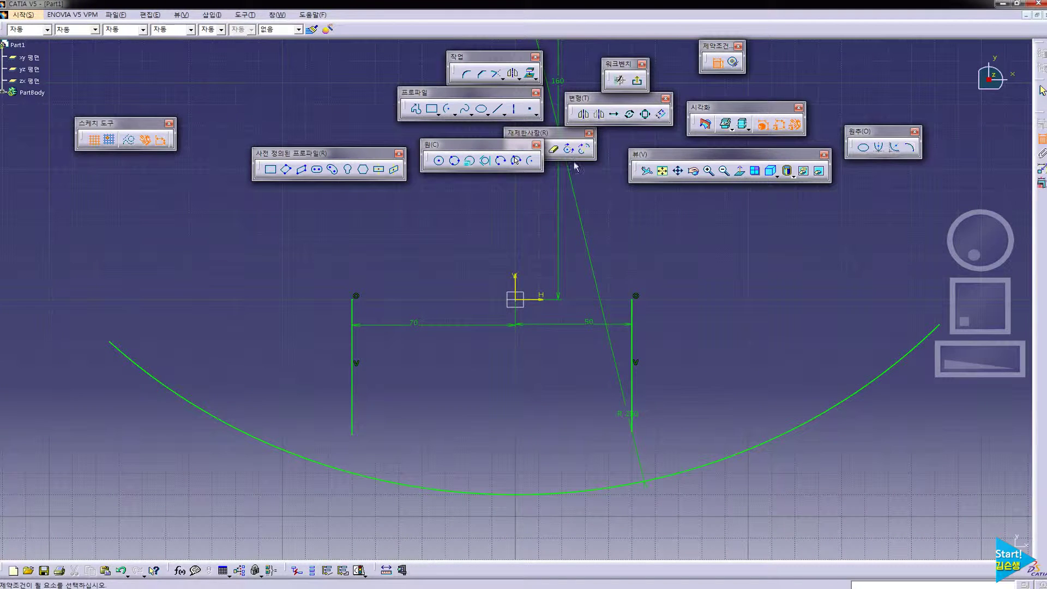
Round the corners between the arc and both vertical lines with a 25 mm radius and exit the sketch
{"action": "left_click", "coordinate": [466, 74]}
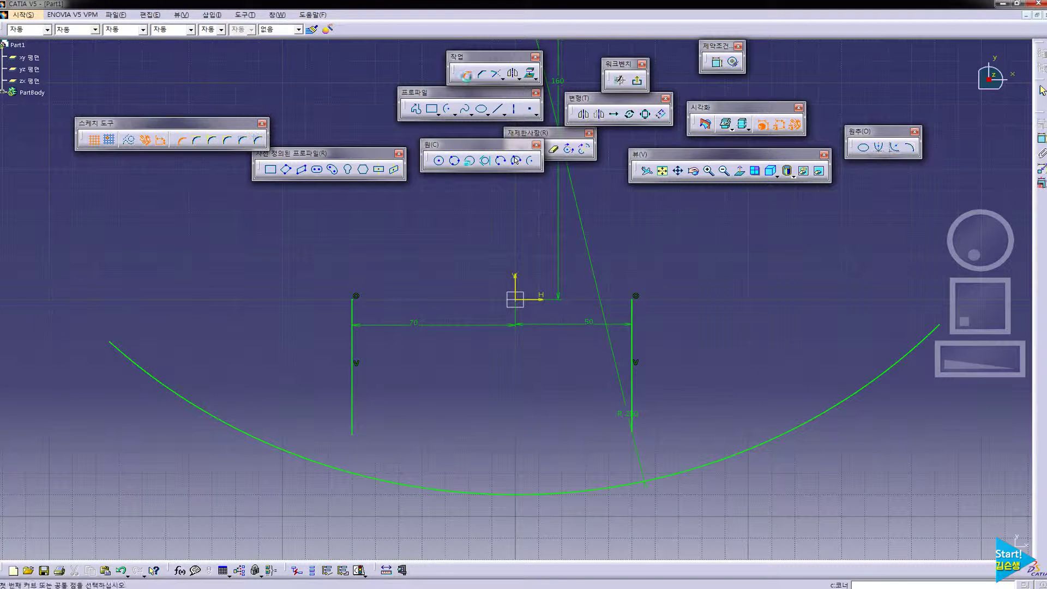
{"action": "left_click", "coordinate": [353, 397]}
{"action": "left_click", "coordinate": [375, 481]}
{"action": "left_click", "coordinate": [378, 461]}
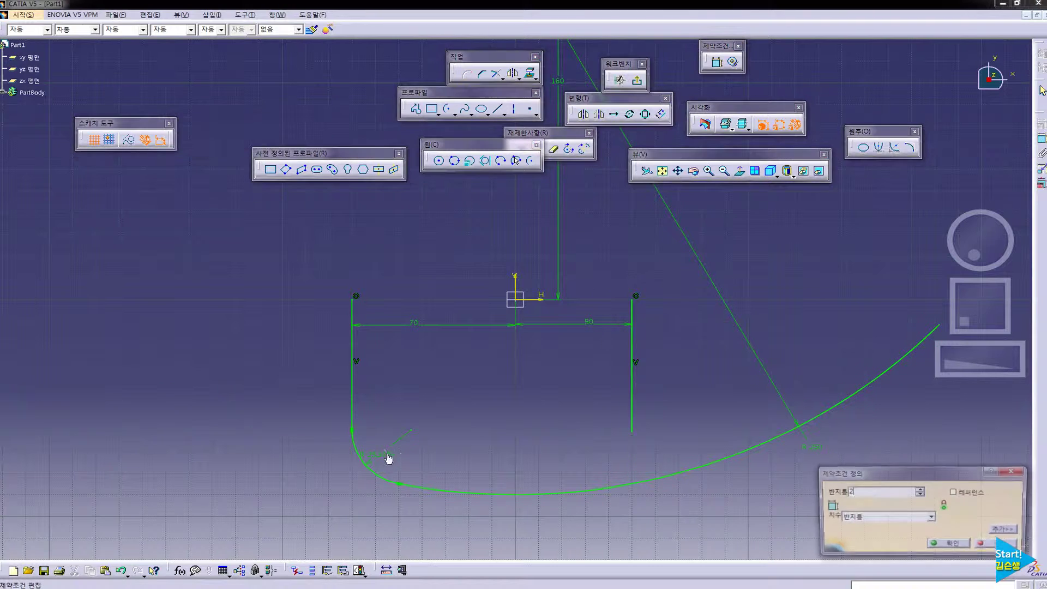
{"action": "left_click", "coordinate": [617, 481]}
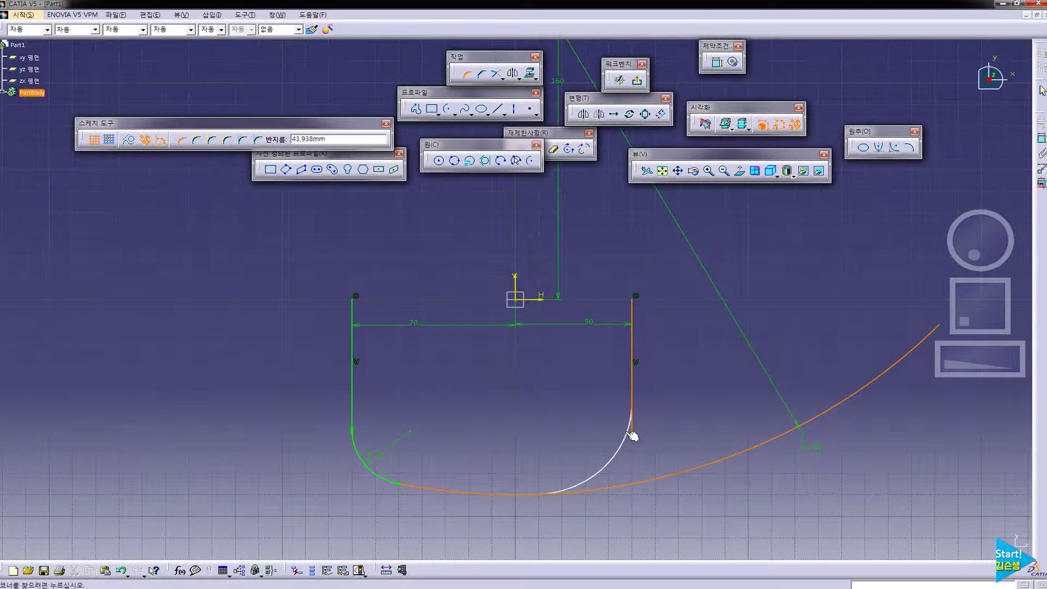
{"action": "left_click", "coordinate": [631, 432]}
{"action": "double_click", "coordinate": [565, 436]}
{"action": "key", "text": "Return"}
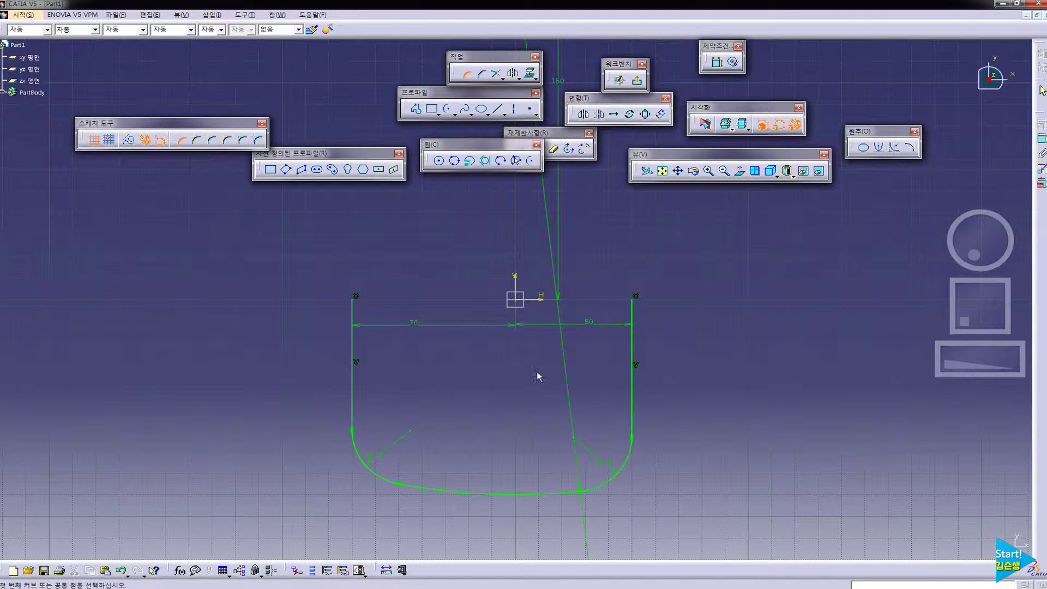
{"action": "left_click", "coordinate": [636, 80]}
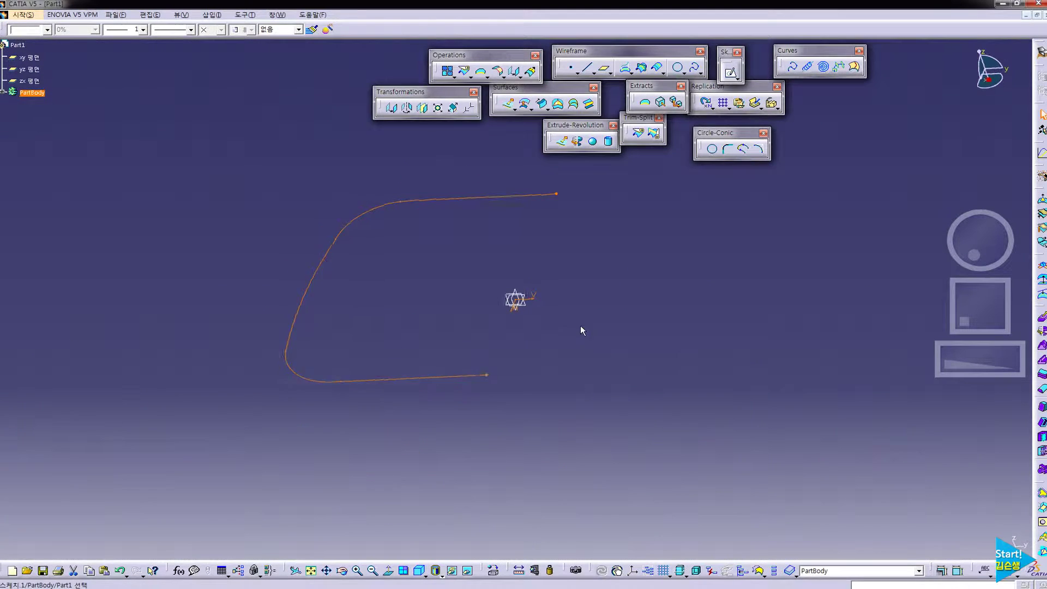
In a new xy-plane sketch, draw two vertical lines down from the horizontal axis inside the first profile, one on each side of the origin
{"action": "left_click", "coordinate": [533, 299]}
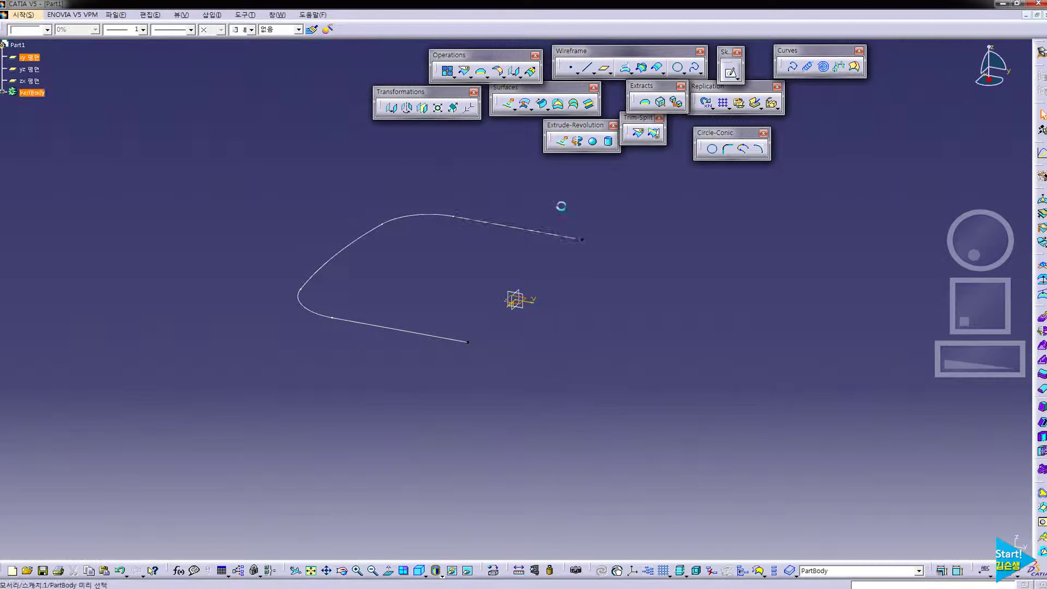
{"action": "left_click", "coordinate": [730, 71]}
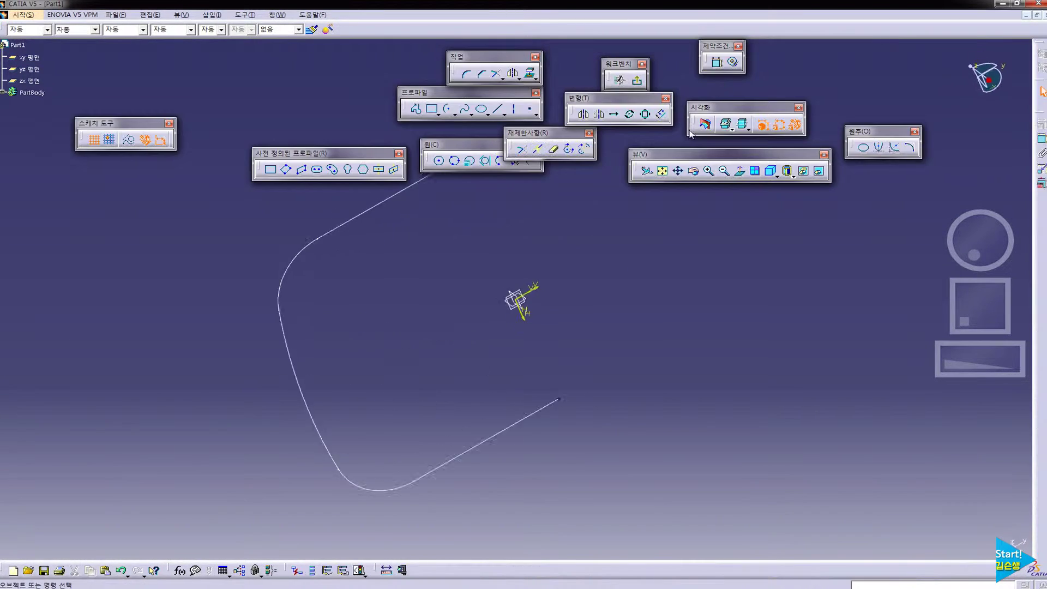
{"action": "left_click", "coordinate": [500, 109]}
{"action": "left_click", "coordinate": [418, 299]}
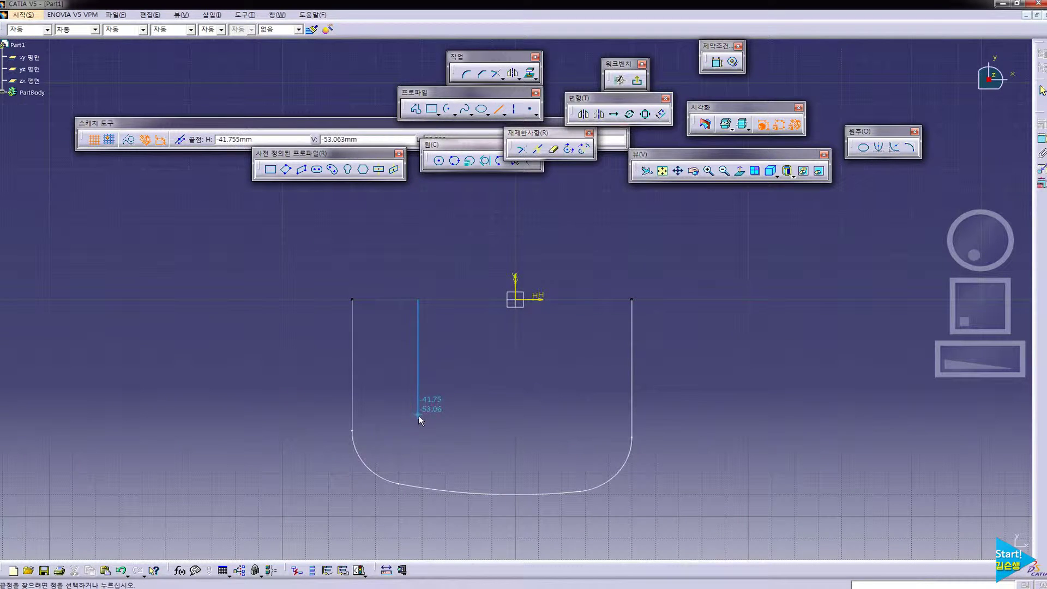
{"action": "left_click", "coordinate": [418, 414]}
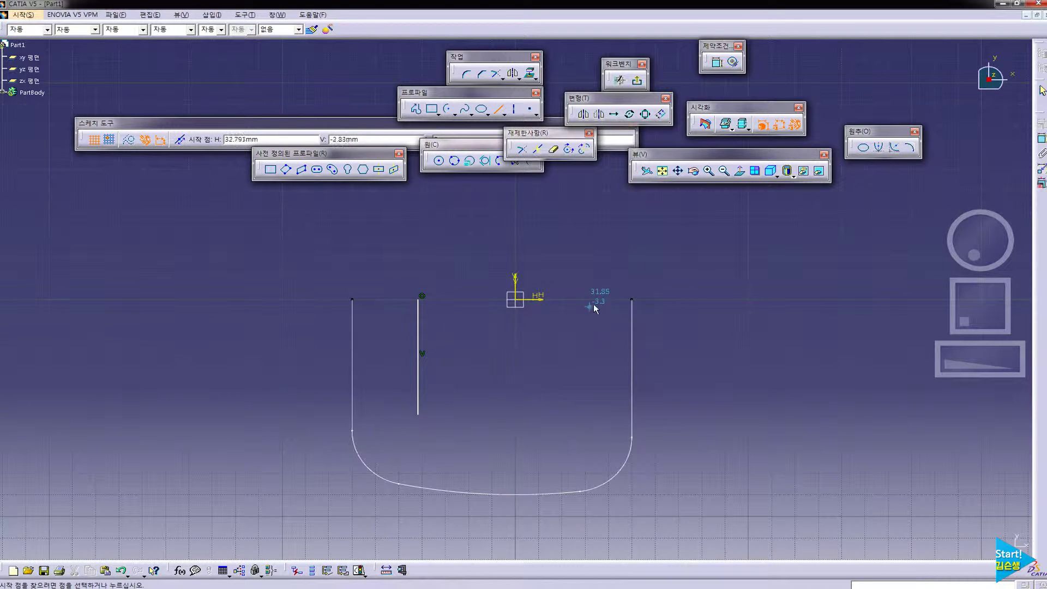
{"action": "left_click", "coordinate": [596, 407]}
Check the drawing and constrain the inner profile's left vertical line to 70 mm from the vertical axis
{"action": "left_click", "coordinate": [717, 62]}
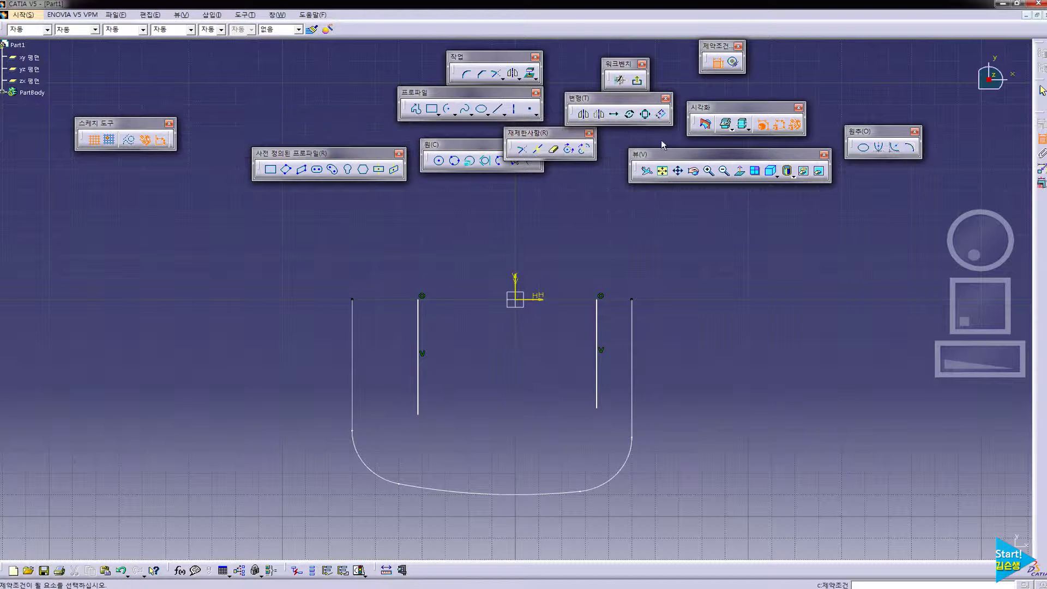
{"action": "left_click", "coordinate": [514, 284]}
{"action": "left_click", "coordinate": [420, 319]}
{"action": "left_click", "coordinate": [444, 327]}
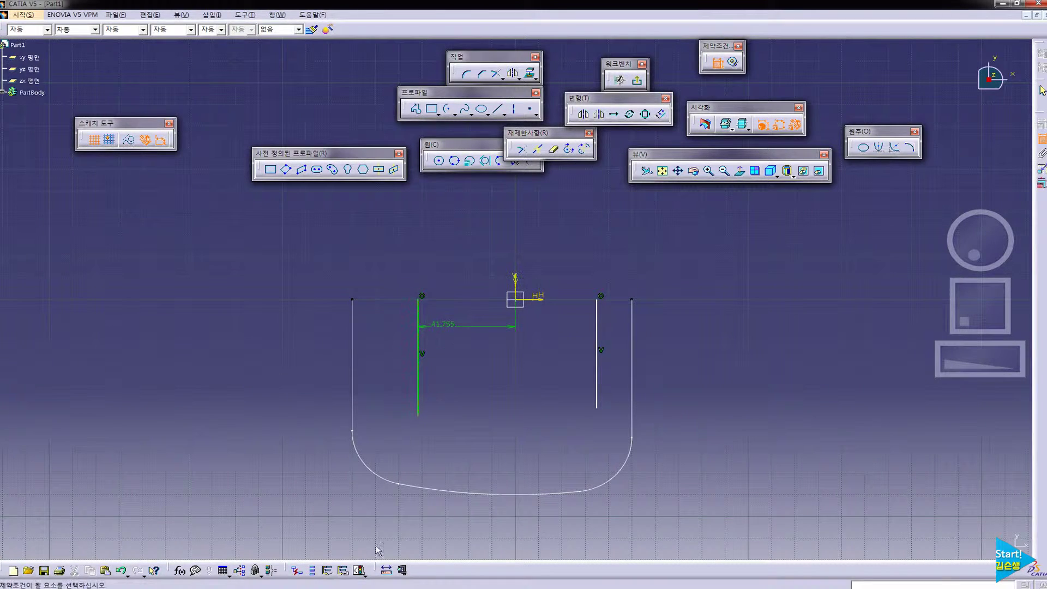
{"action": "left_click", "coordinate": [338, 587]}
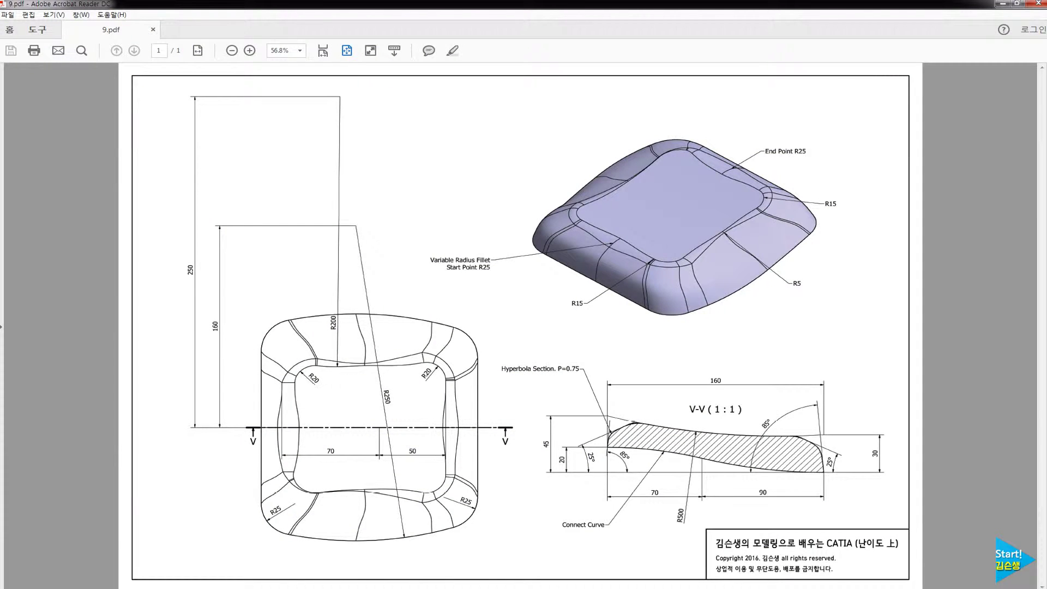
{"action": "left_click", "coordinate": [341, 588]}
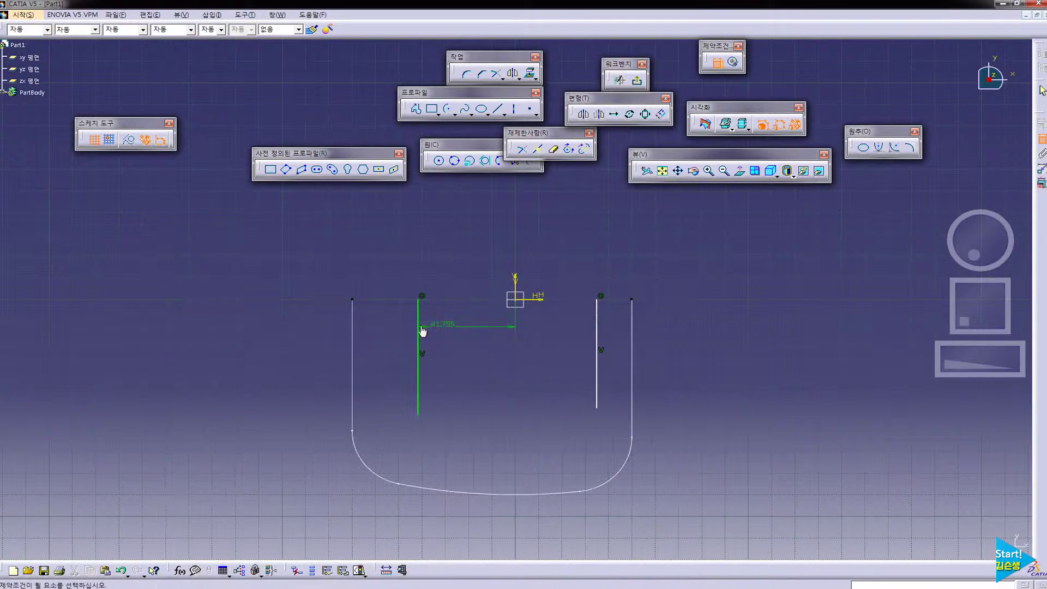
{"action": "double_click", "coordinate": [438, 325]}
{"action": "type", "text": "8"}
{"action": "key", "text": "Return"}
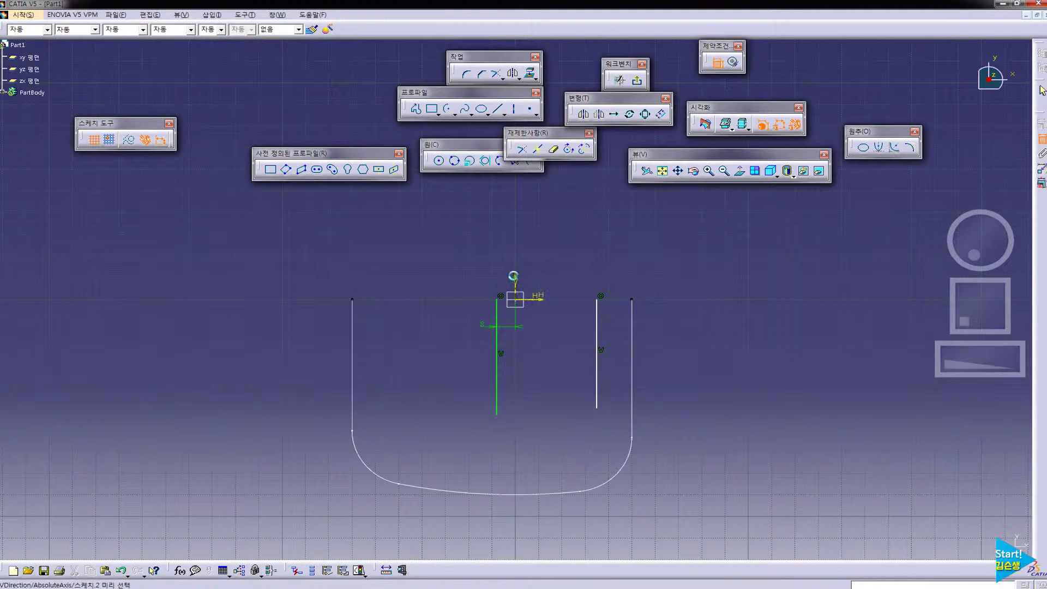
{"action": "type", "text": "70"}
{"action": "key", "text": "Return"}
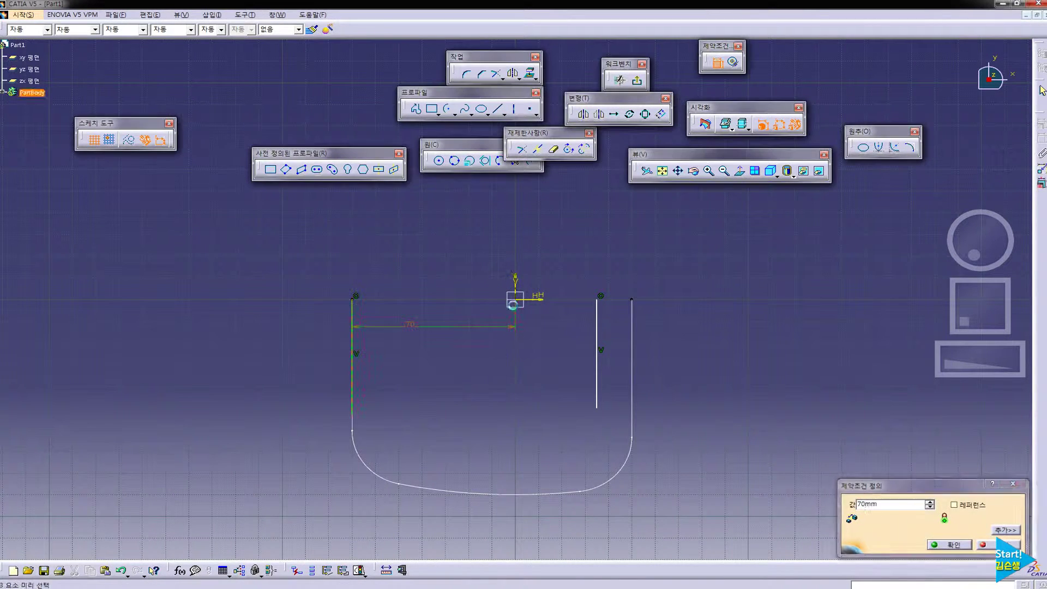
Constrain the inner profile's right vertical line to 50 mm from the vertical axis and exit the sketch
{"action": "left_click", "coordinate": [596, 326]}
{"action": "left_click", "coordinate": [583, 329]}
{"action": "double_click", "coordinate": [578, 326]}
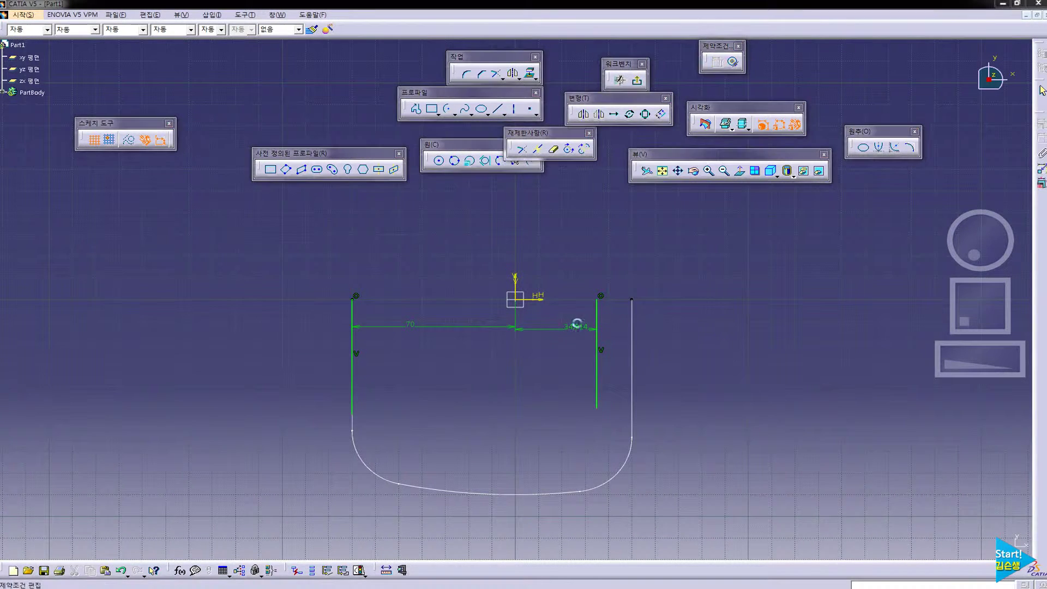
{"action": "type", "text": "50"}
{"action": "key", "text": "Return"}
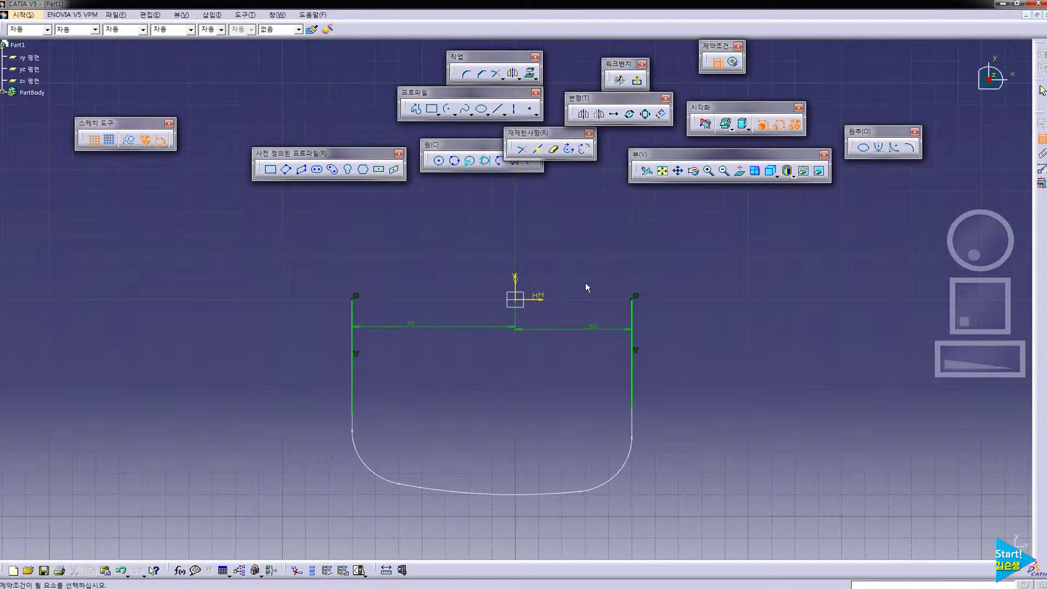
{"action": "left_click", "coordinate": [636, 80]}
Edit the outer profile sketch so its left line is 90 mm and its right line 70 mm from the vertical axis
{"action": "double_click", "coordinate": [347, 248]}
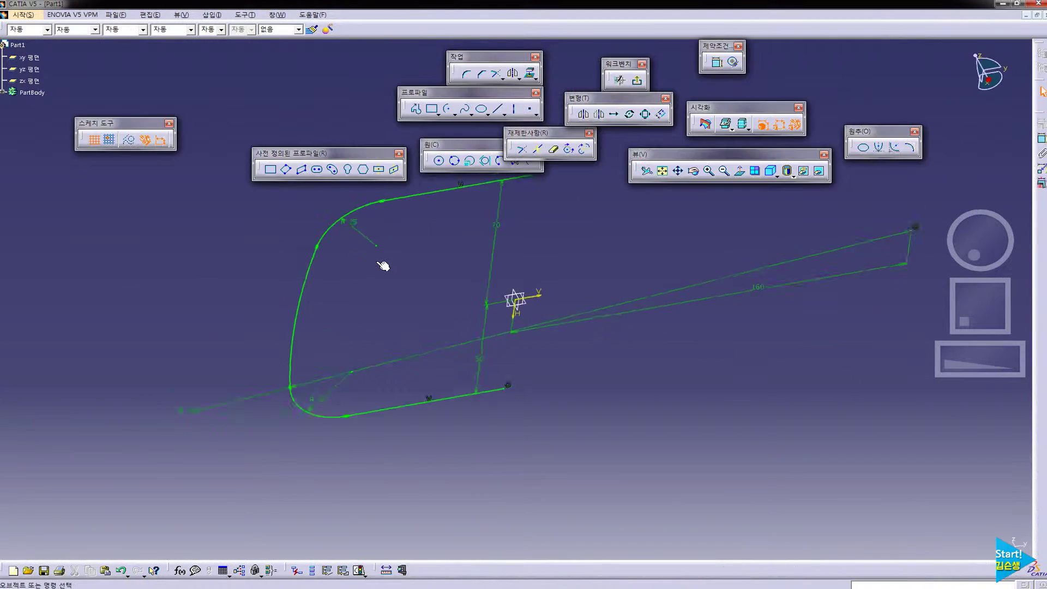
{"action": "double_click", "coordinate": [414, 323]}
{"action": "type", "text": "90mm"}
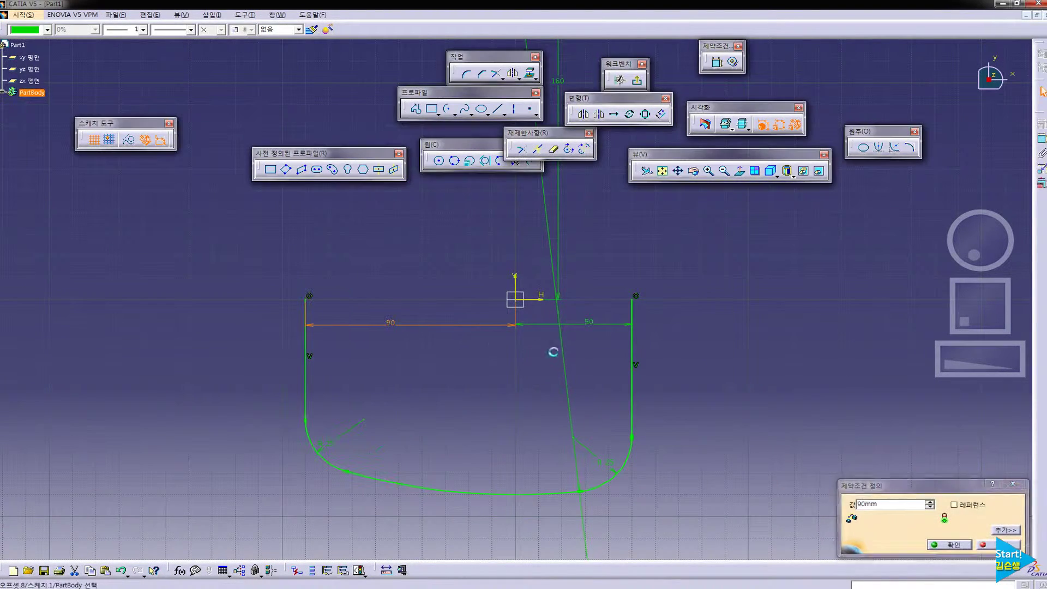
{"action": "key", "text": "Return"}
{"action": "double_click", "coordinate": [587, 325]}
{"action": "type", "text": "70"}
{"action": "key", "text": "Return"}
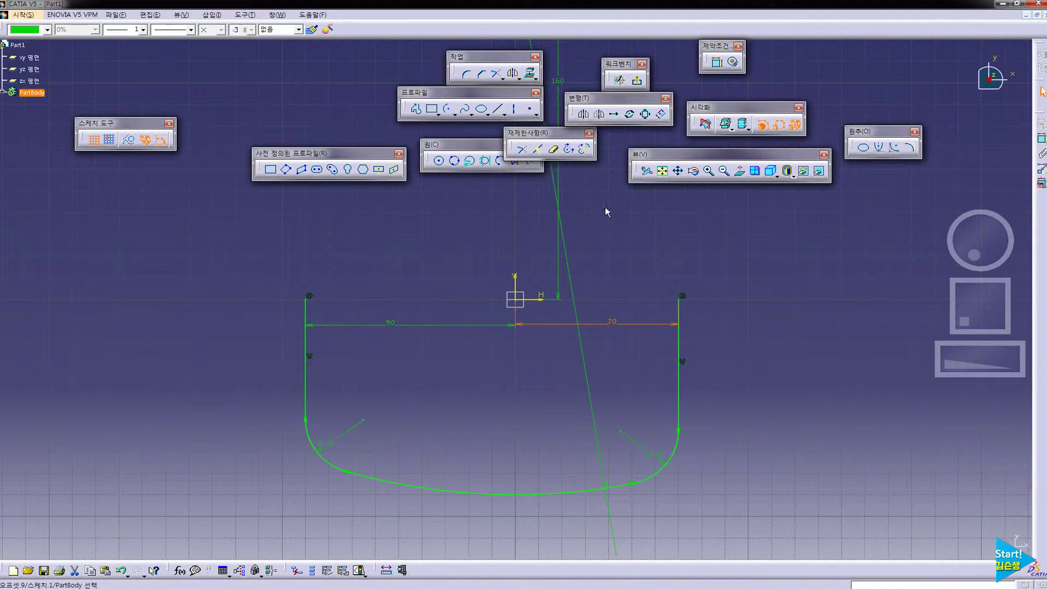
{"action": "left_click", "coordinate": [636, 80]}
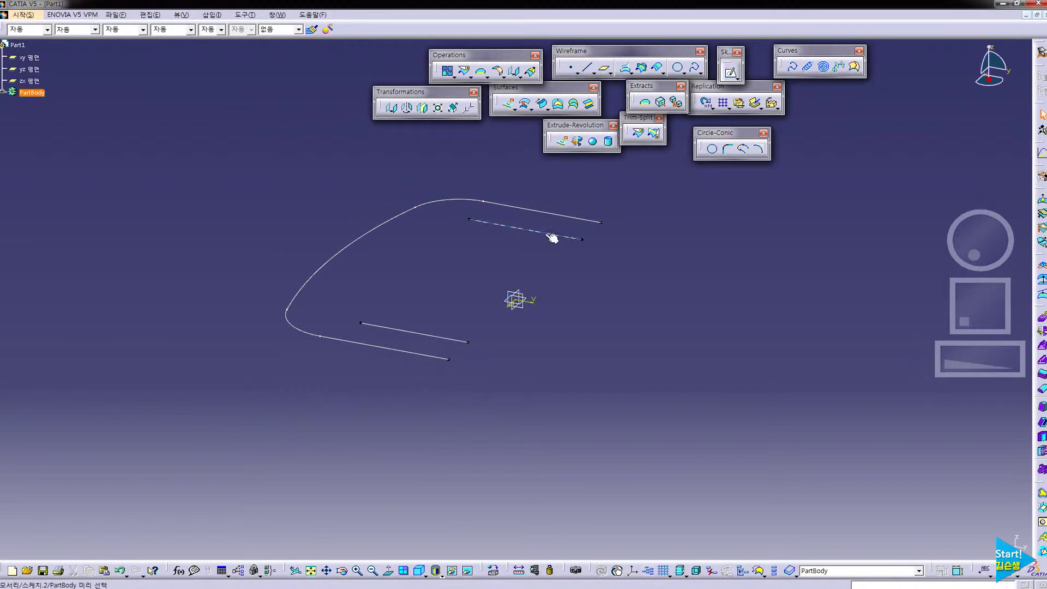
In the inner profile sketch, draw an upward-bulging arc of about 64 mm radius, centred on the vertical axis about 102 mm below the horizontal axis
{"action": "double_click", "coordinate": [551, 226]}
{"action": "left_click", "coordinate": [446, 108]}
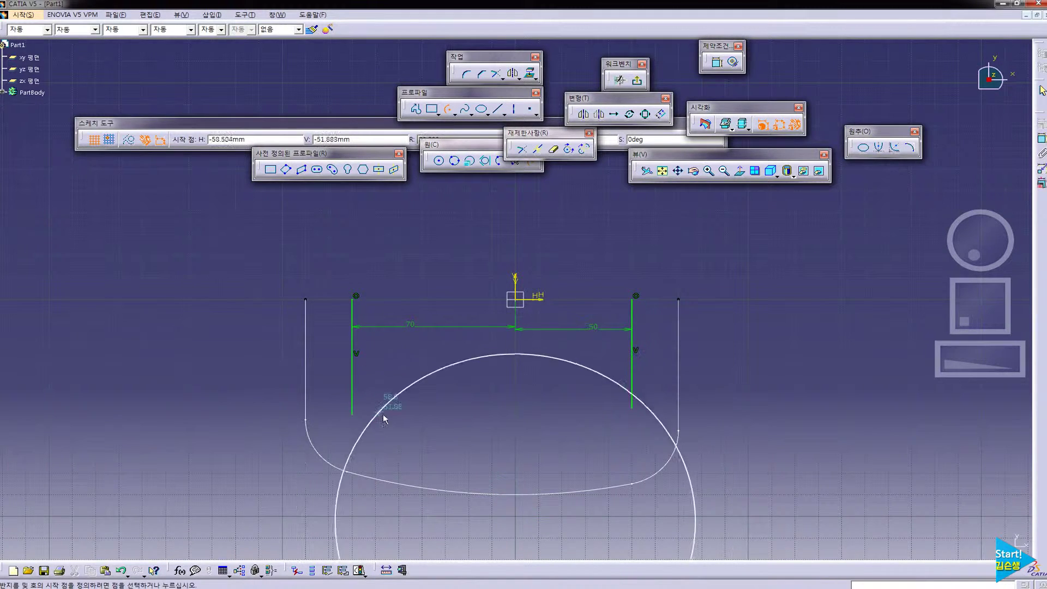
{"action": "left_click", "coordinate": [395, 438]}
{"action": "left_click", "coordinate": [703, 465]}
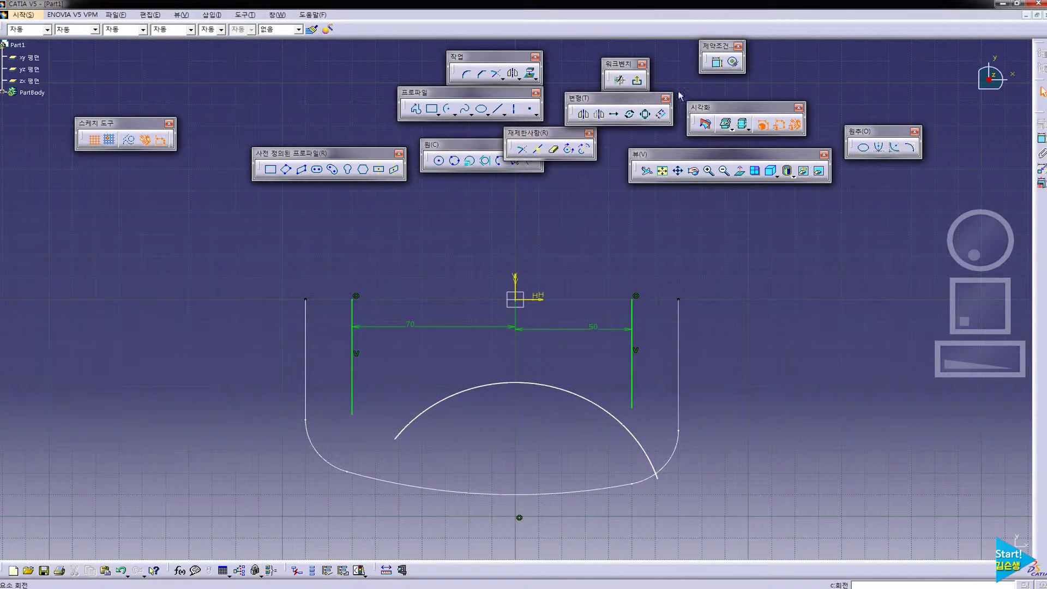
Check the drawing and constrain the arc's centre to 250 mm from the horizontal axis
{"action": "left_click", "coordinate": [716, 62]}
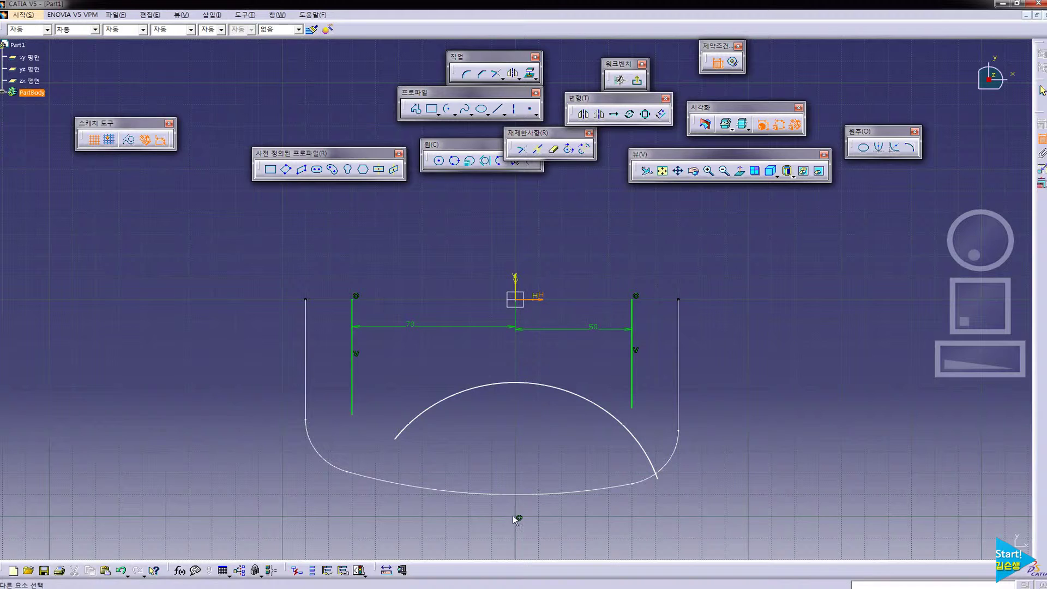
{"action": "left_click", "coordinate": [718, 509]}
{"action": "double_click", "coordinate": [718, 508]}
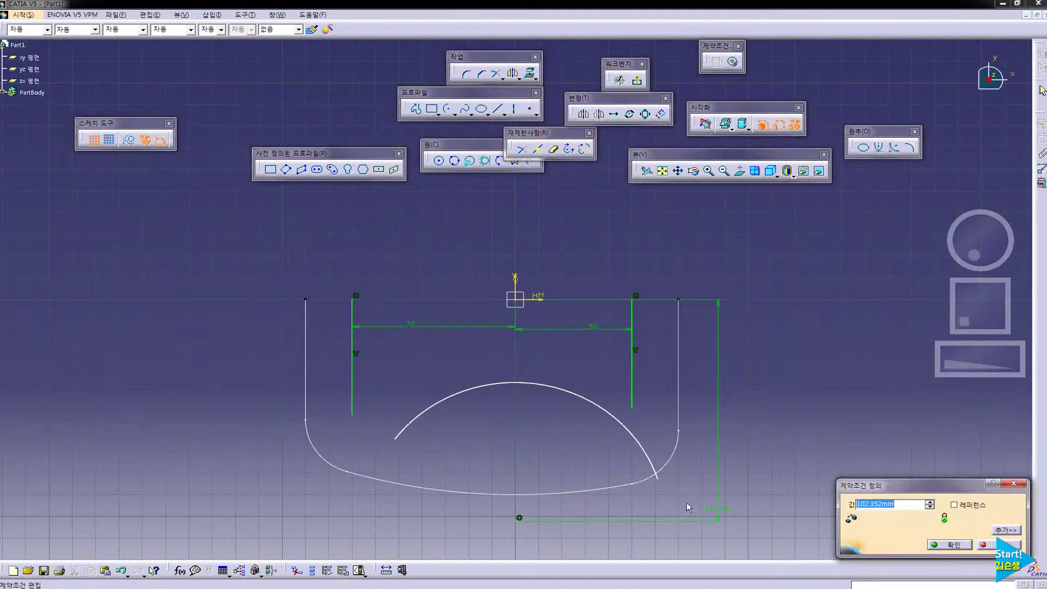
{"action": "key", "text": "alt+Tab"}
{"action": "key", "text": "alt+Tab"}
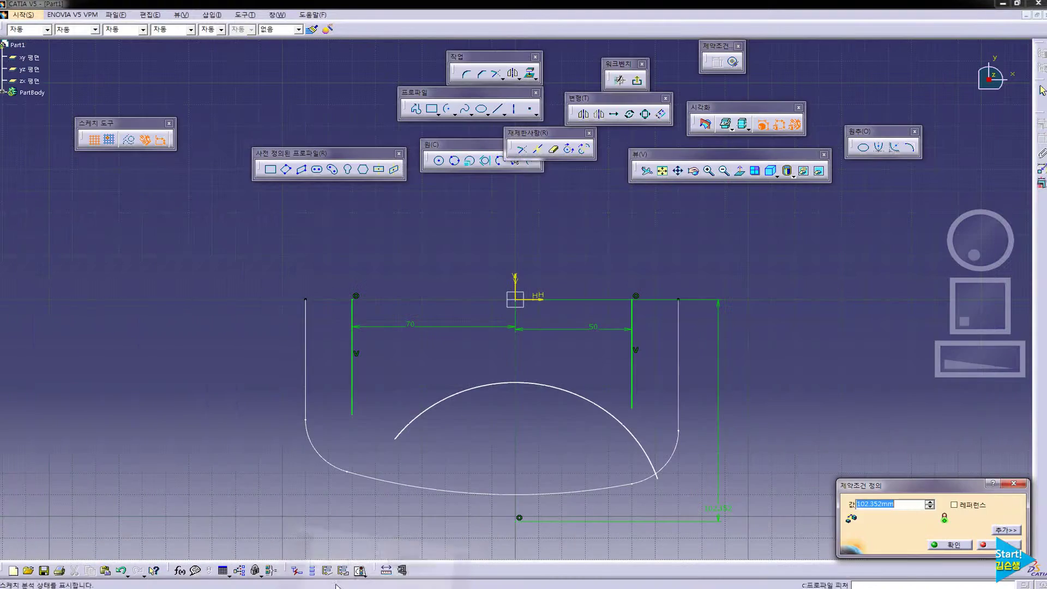
{"action": "type", "text": "250"}
{"action": "key", "text": "Return"}
{"action": "scroll", "coordinate": [818, 364], "scroll_direction": "down", "scroll_amount": 3}
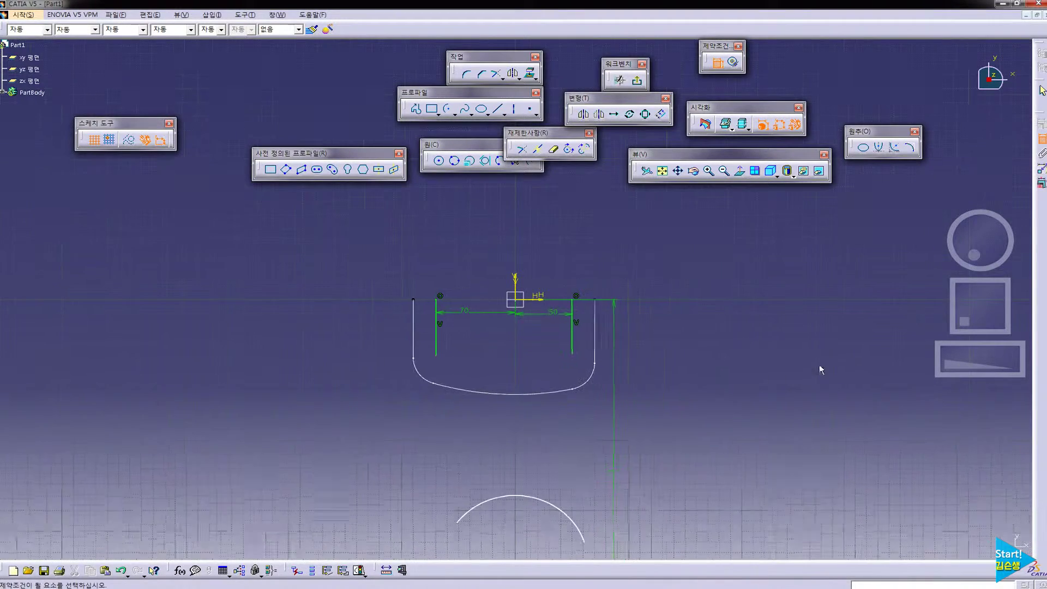
Check the drawing and set the inner arc's radius to 200 mm
{"action": "double_click", "coordinate": [567, 477]}
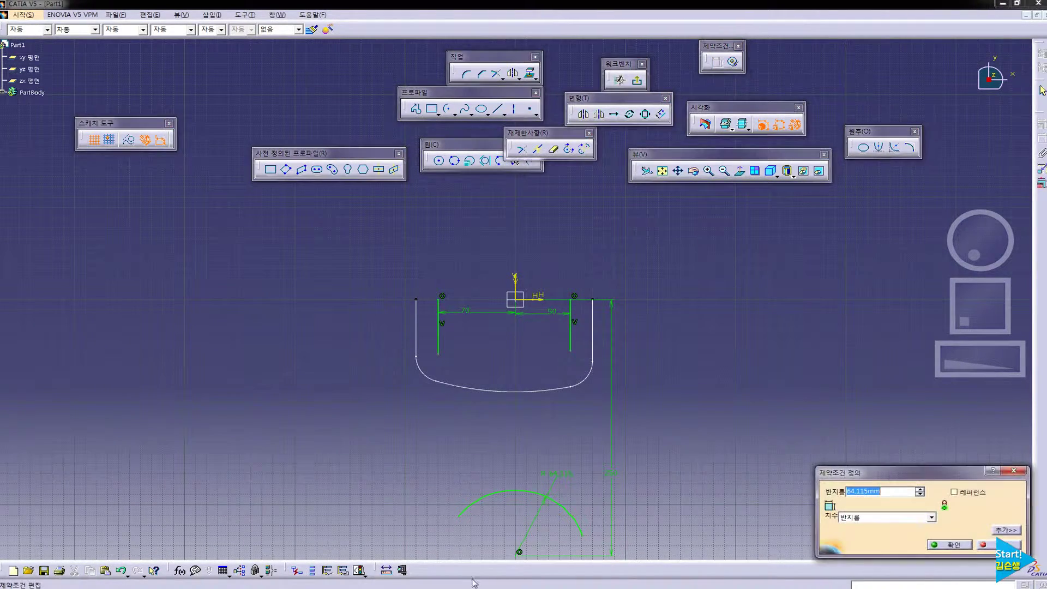
{"action": "key", "text": "alt+Tab"}
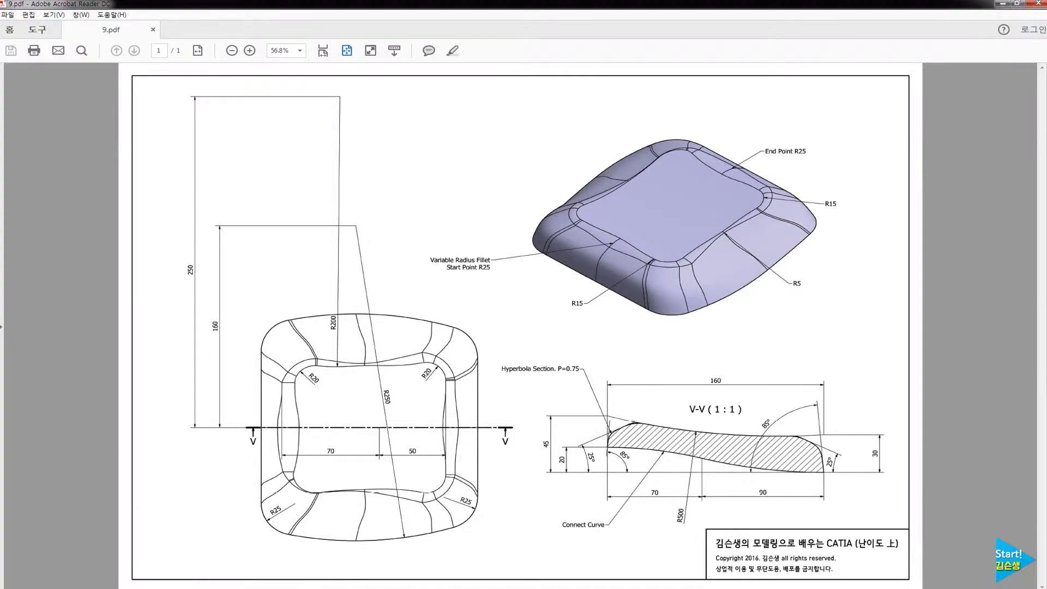
{"action": "key", "text": "alt+Tab"}
{"action": "type", "text": "2"}
{"action": "key", "text": "Return"}
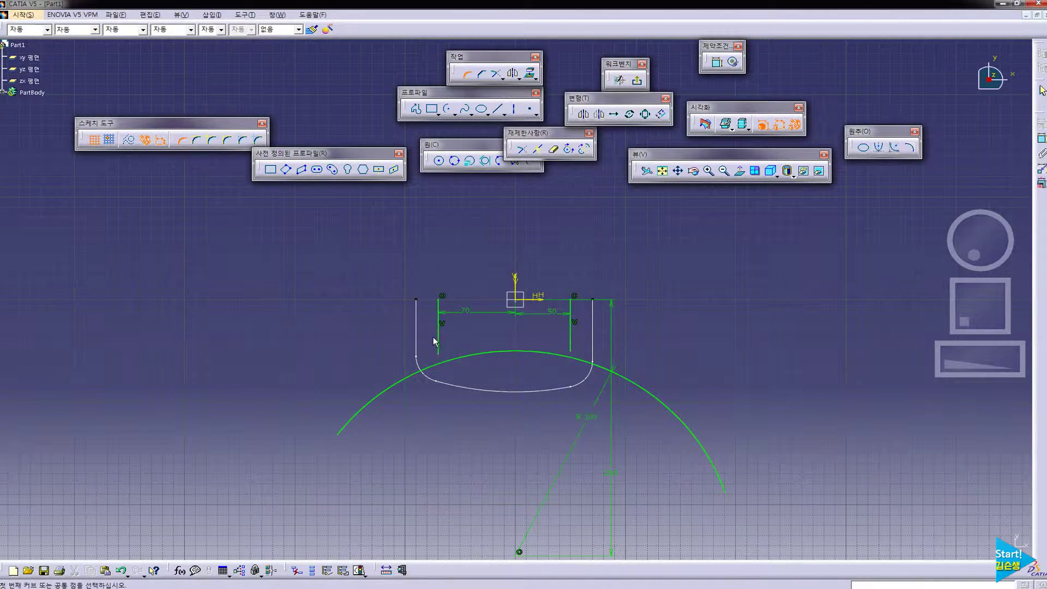
Round the corner between the left vertical line and the arc with a 20 mm radius
{"action": "left_click", "coordinate": [467, 74]}
{"action": "left_click", "coordinate": [448, 361]}
{"action": "left_click", "coordinate": [446, 347]}
{"action": "double_click", "coordinate": [452, 345]}
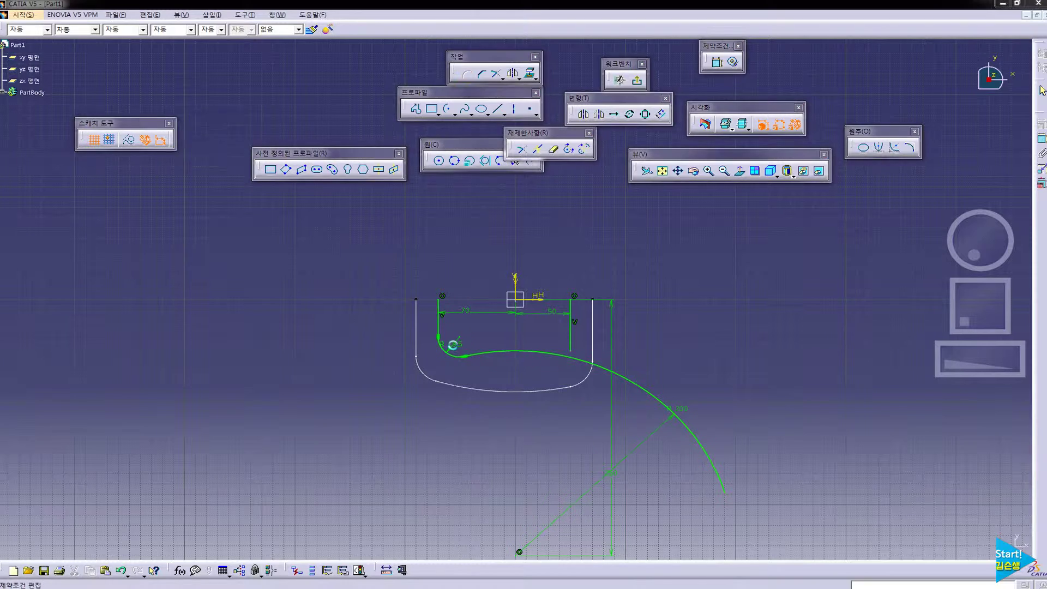
{"action": "type", "text": "20"}
{"action": "key", "text": "Return"}
Round the corner between the arc and the right vertical line with a 20 mm radius and exit the sketch
{"action": "left_click", "coordinate": [537, 352]}
{"action": "left_click", "coordinate": [569, 344]}
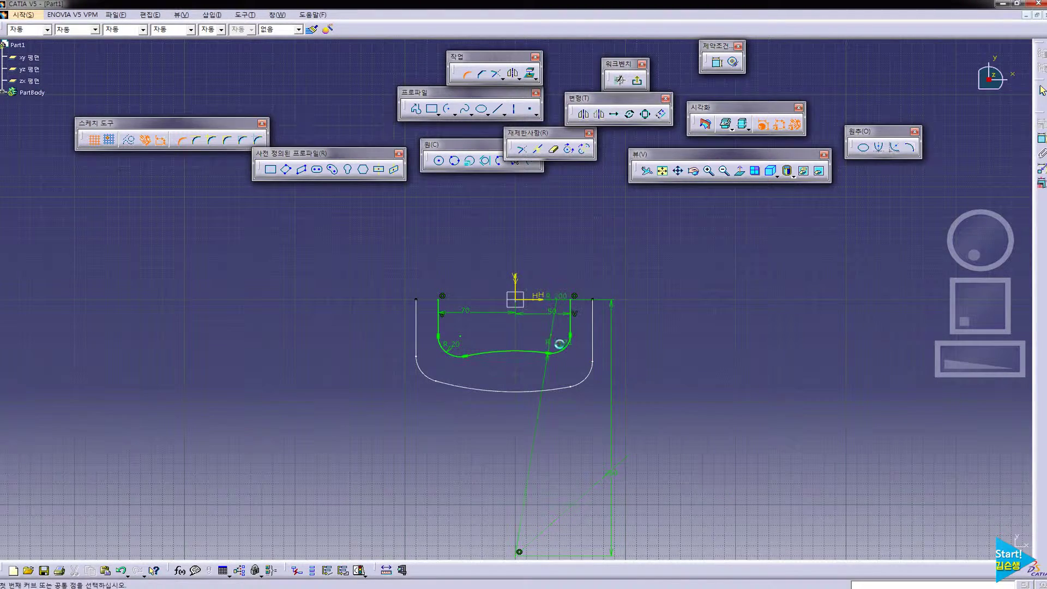
{"action": "double_click", "coordinate": [560, 343]}
{"action": "key", "text": "Return"}
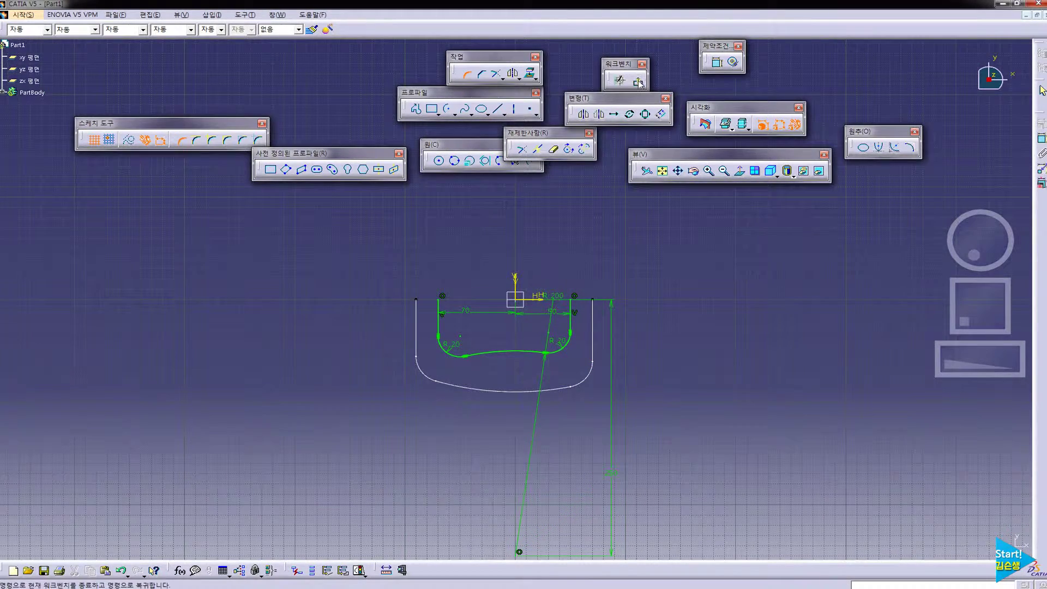
{"action": "left_click", "coordinate": [636, 80]}
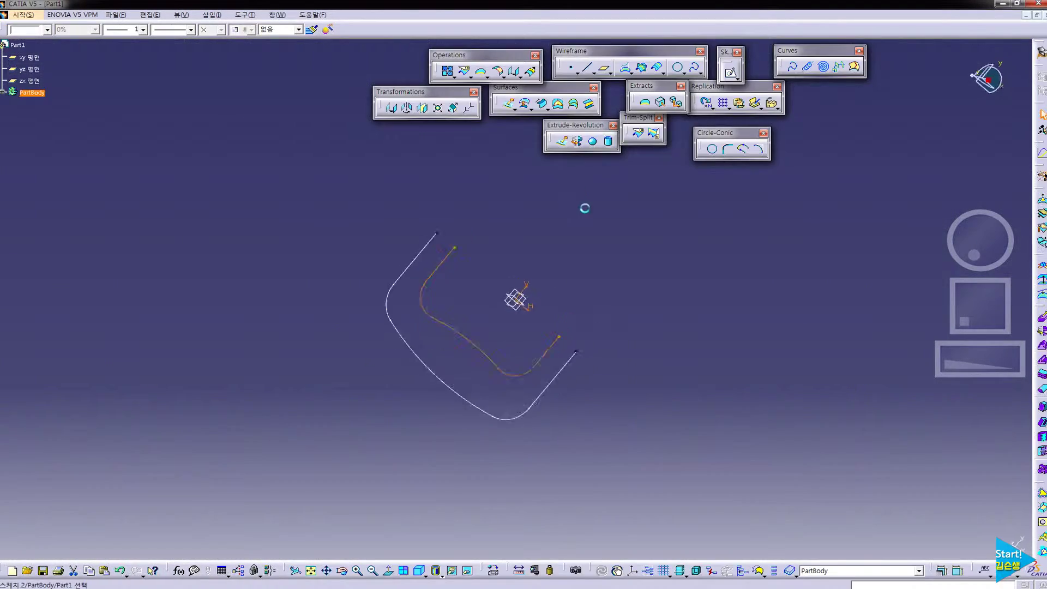
Open a new sketch on the zx plane and check the V-V section dimensions in the 9.pdf drawing
{"action": "left_click", "coordinate": [523, 295]}
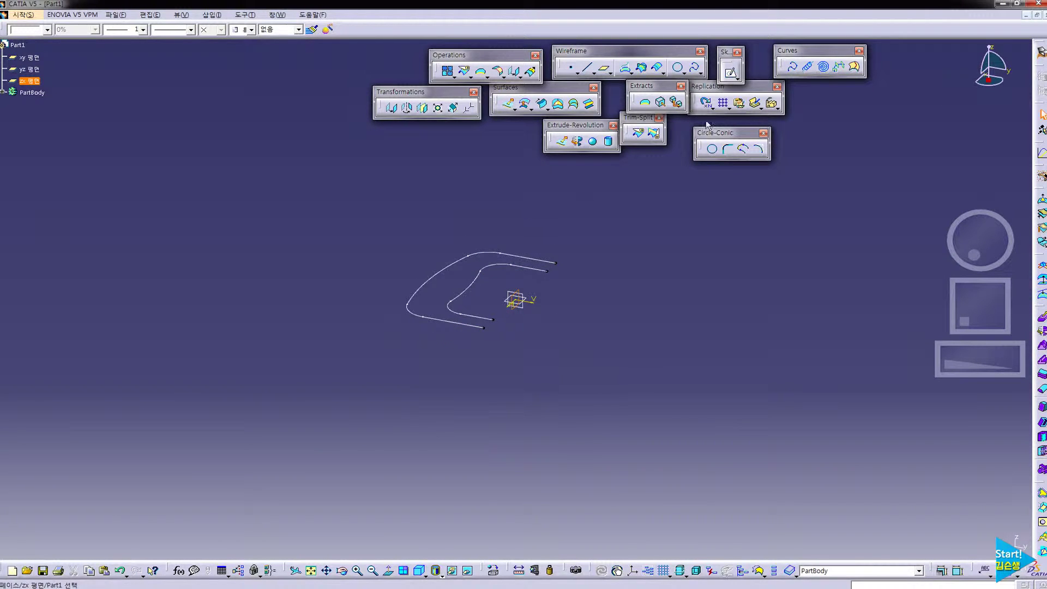
{"action": "left_click", "coordinate": [730, 72]}
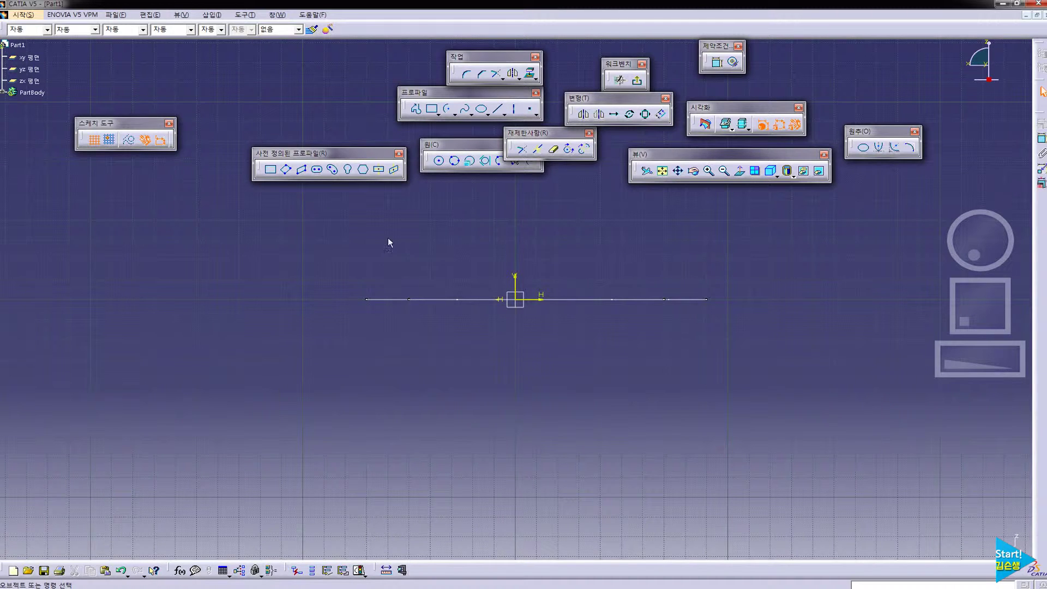
{"action": "key", "text": "alt+Tab"}
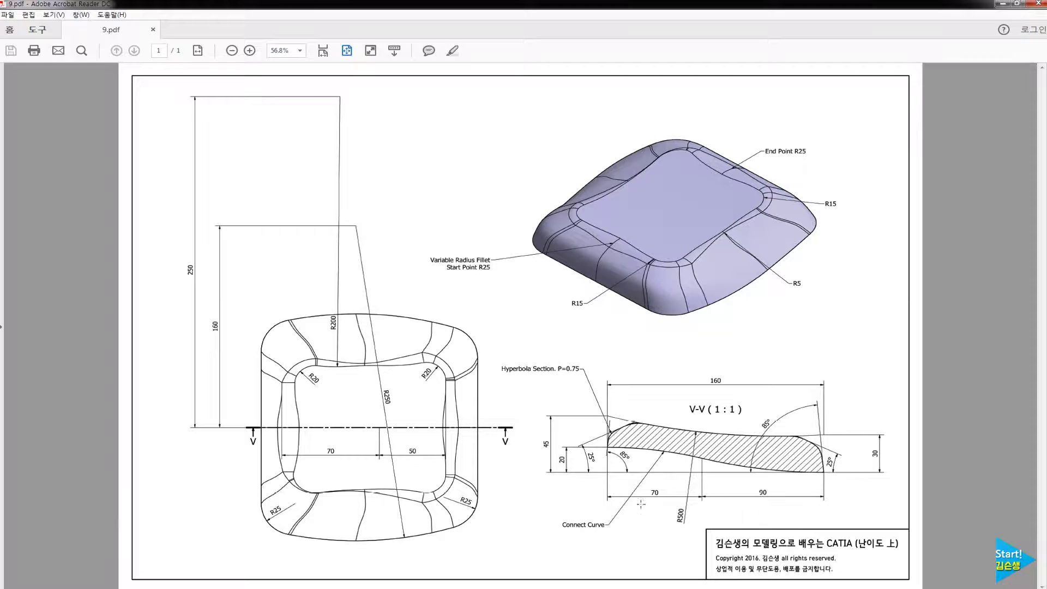
{"action": "left_click_drag", "start_coordinate": [634, 448], "coordinate": [836, 489]}
{"action": "key", "text": "alt+Tab"}
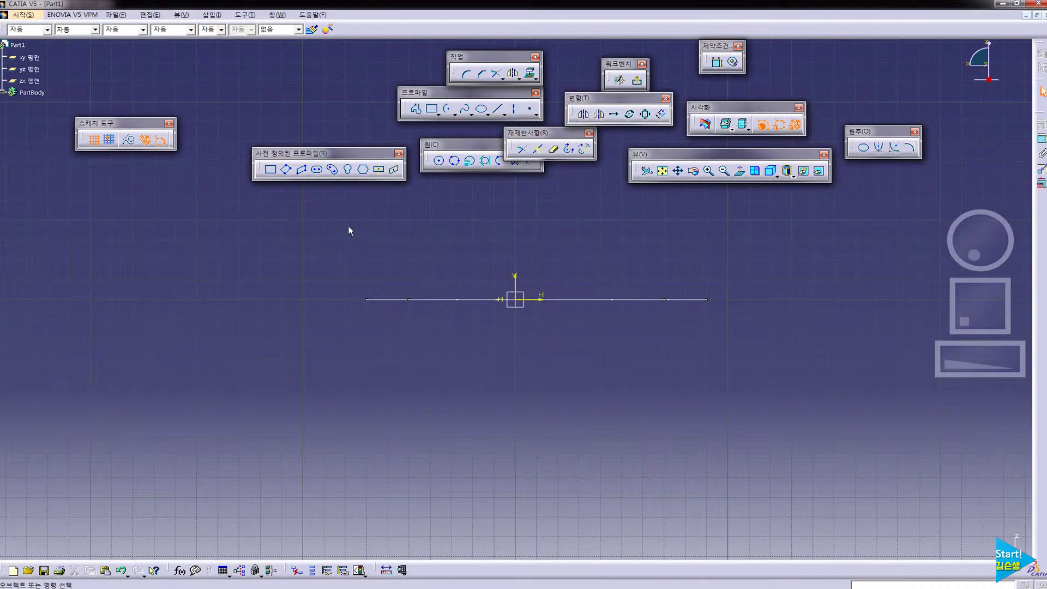
Draw a long horizontal line above the horizontal axis, extending past both ends of the plan-view profiles
{"action": "left_click", "coordinate": [498, 108]}
{"action": "left_click", "coordinate": [240, 212]}
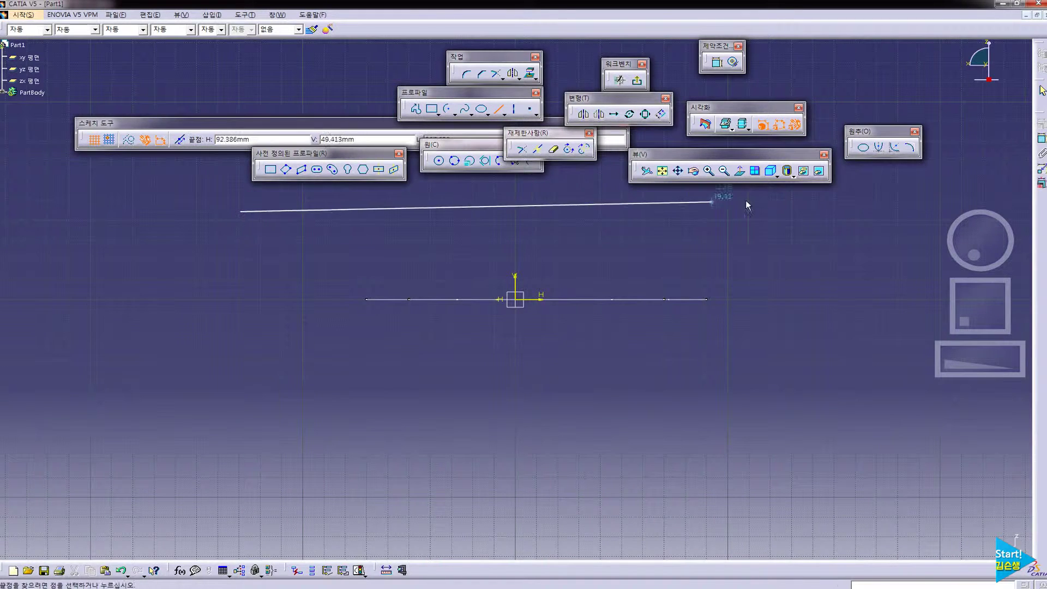
{"action": "left_click", "coordinate": [816, 211]}
{"action": "left_click", "coordinate": [800, 286]}
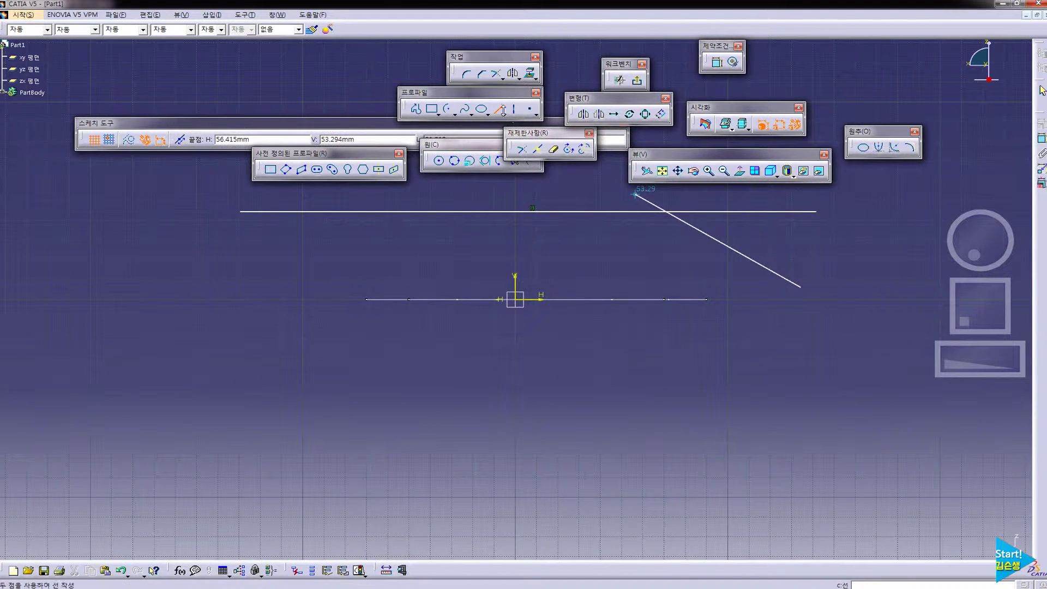
{"action": "key", "text": "Escape"}
Draw an upward-bulging arc to the left of the origin and a downward-bulging arc to its right, both below the horizontal line
{"action": "left_click", "coordinate": [448, 110]}
{"action": "left_click", "coordinate": [346, 389]}
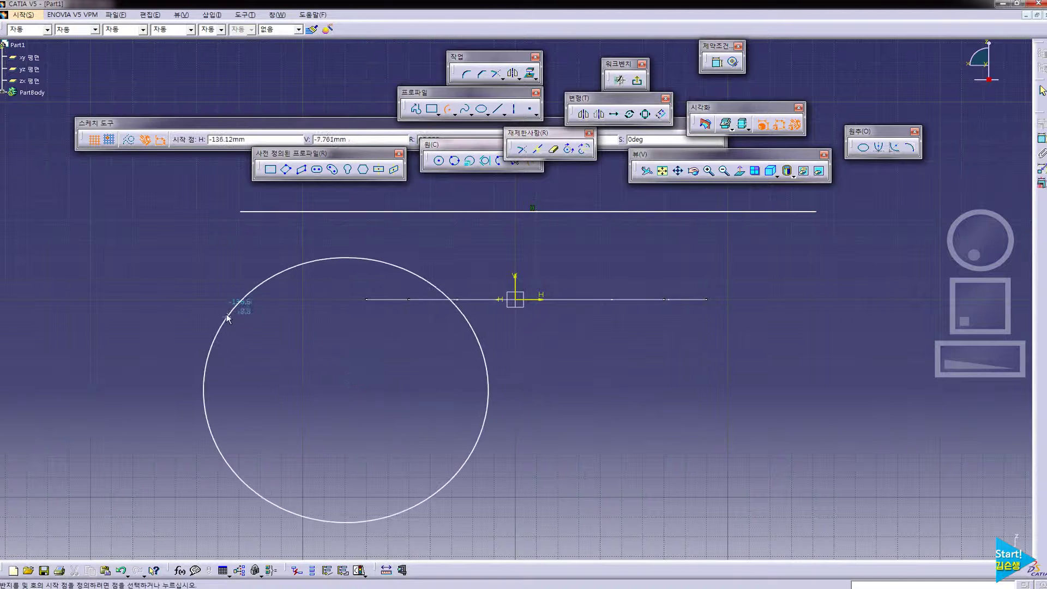
{"action": "left_click", "coordinate": [202, 283]}
{"action": "left_click", "coordinate": [525, 346]}
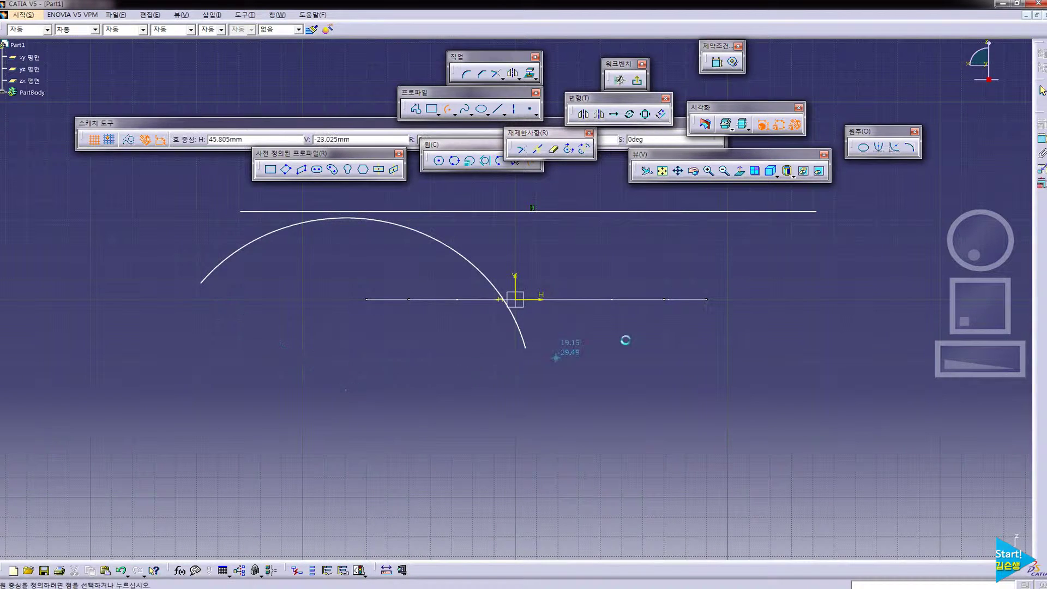
{"action": "left_click", "coordinate": [663, 195]}
{"action": "left_click", "coordinate": [564, 242]}
{"action": "left_click", "coordinate": [790, 280]}
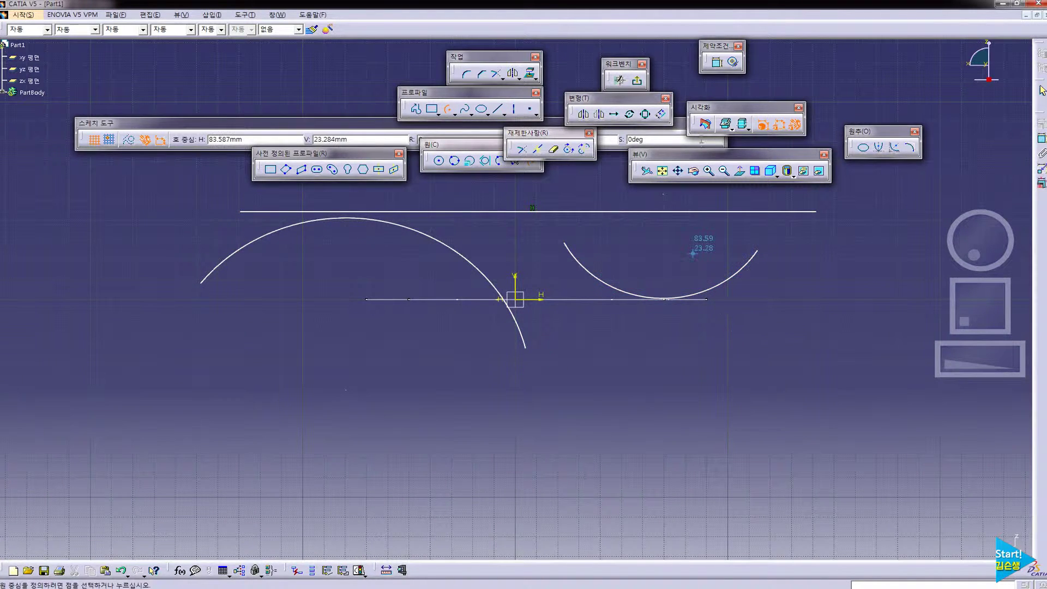
Constrain the upward-bulging arc and the downward-bulging arc tangent to each other
{"action": "left_click", "coordinate": [716, 62]}
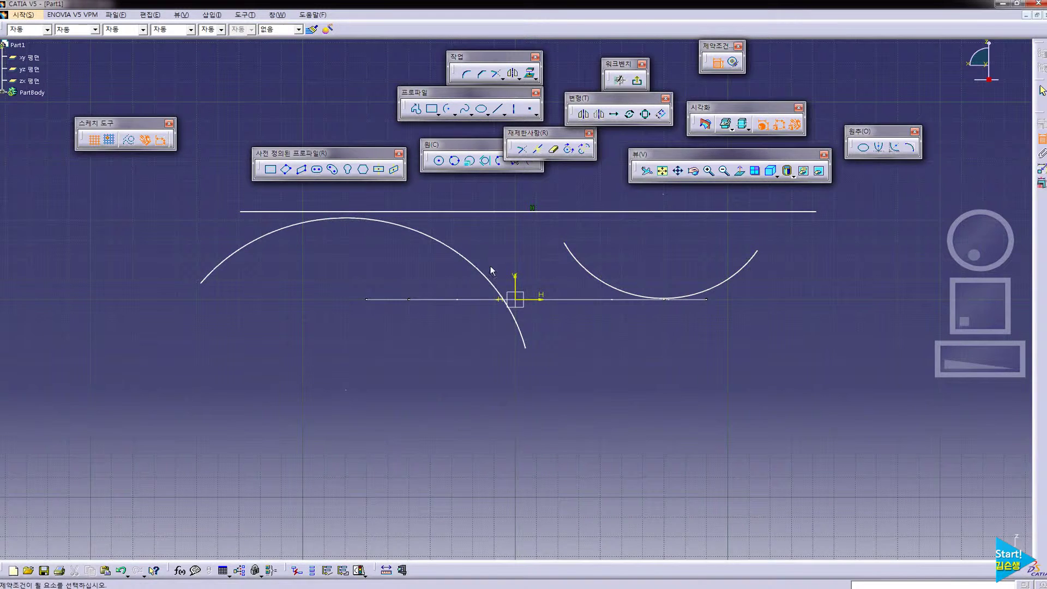
{"action": "left_click", "coordinate": [588, 268]}
{"action": "left_click", "coordinate": [491, 275]}
{"action": "right_click", "coordinate": [508, 274]}
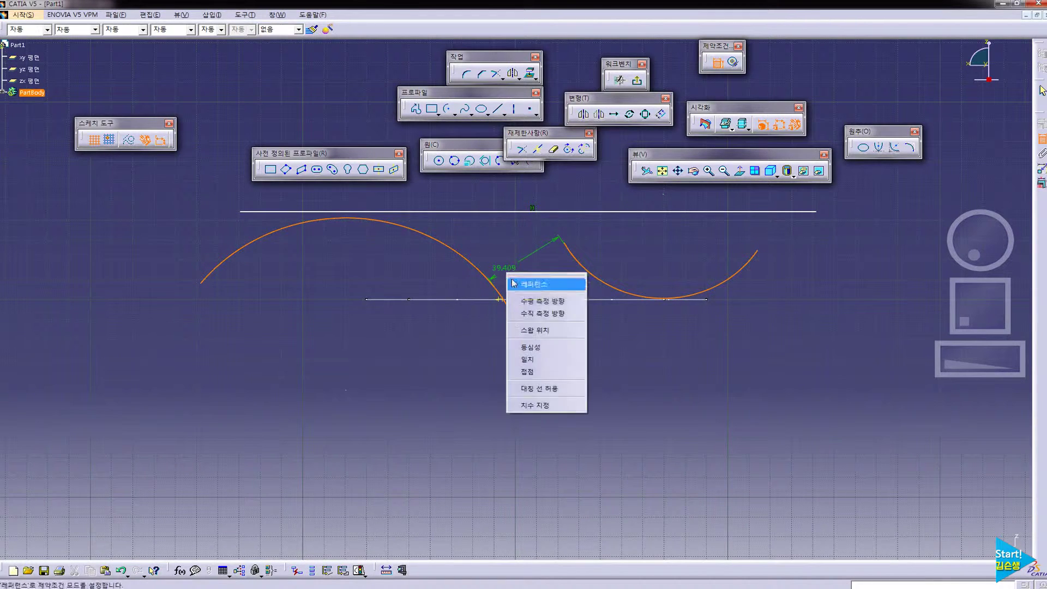
{"action": "left_click", "coordinate": [528, 372]}
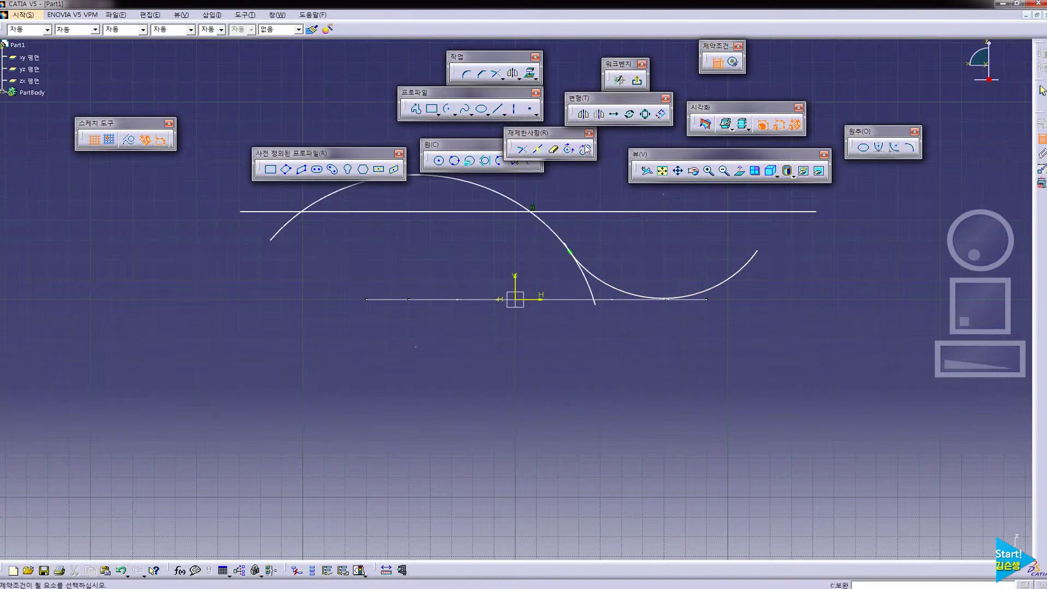
Trim the two tangent arcs at their contact point so they form one continuous S-shaped curve
{"action": "left_click", "coordinate": [521, 149]}
{"action": "left_click", "coordinate": [533, 212]}
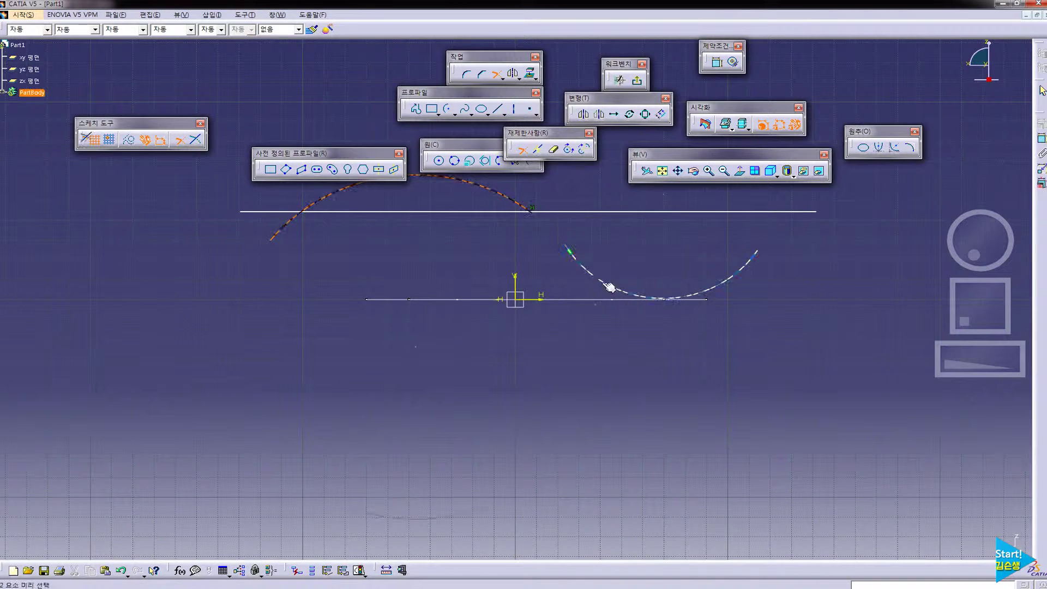
{"action": "left_click", "coordinate": [602, 286]}
{"action": "middle_click_drag", "start_coordinate": [570, 311], "coordinate": [520, 369]}
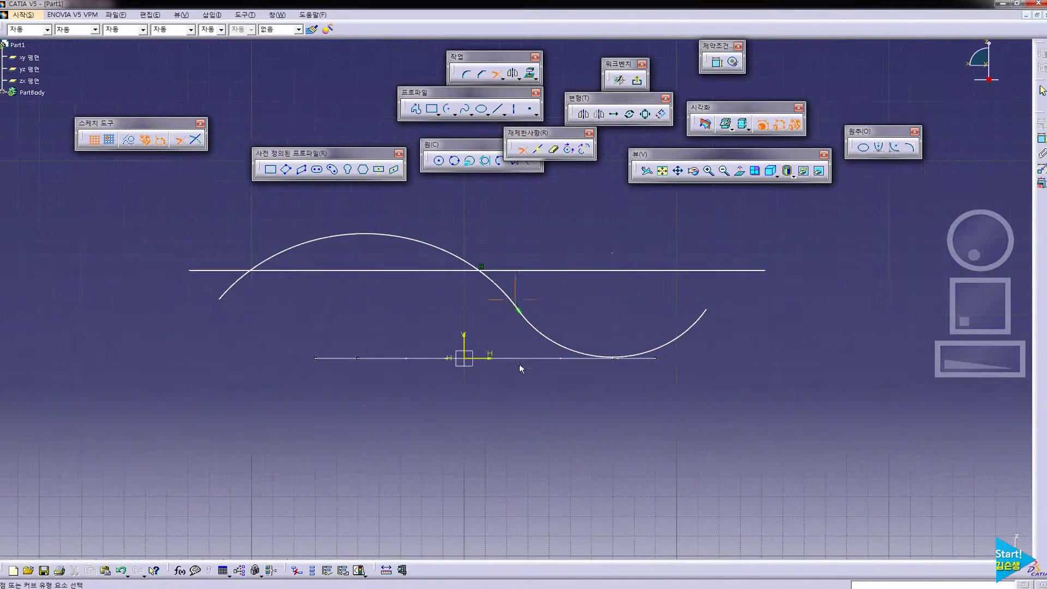
Constrain the point where the two arcs meet to be coincident with the vertical axis
{"action": "left_click", "coordinate": [716, 62]}
{"action": "left_click", "coordinate": [523, 312]}
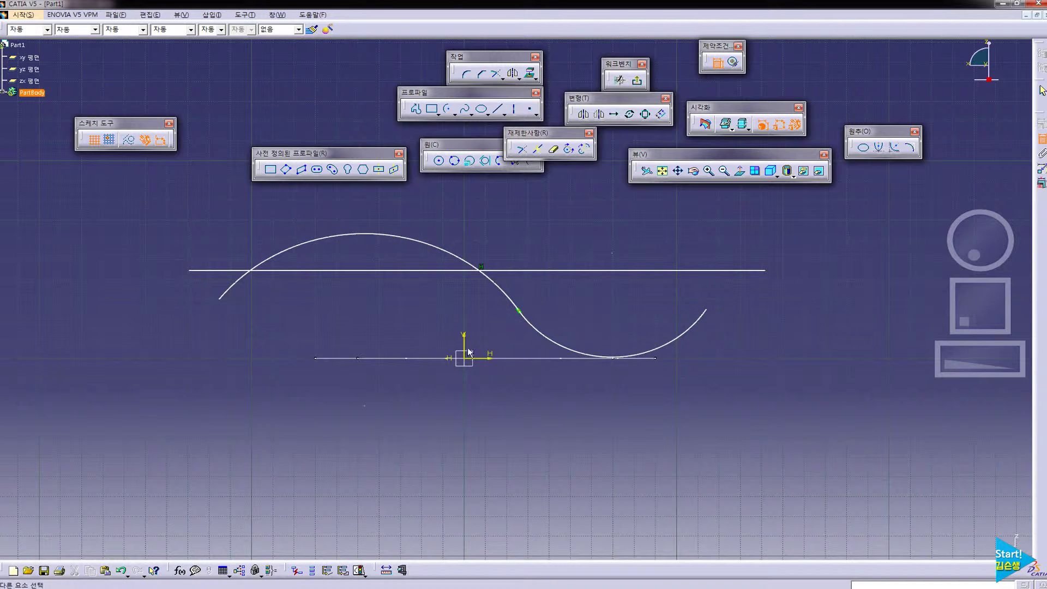
{"action": "left_click", "coordinate": [463, 358]}
{"action": "right_click", "coordinate": [398, 318]}
{"action": "left_click", "coordinate": [420, 363]}
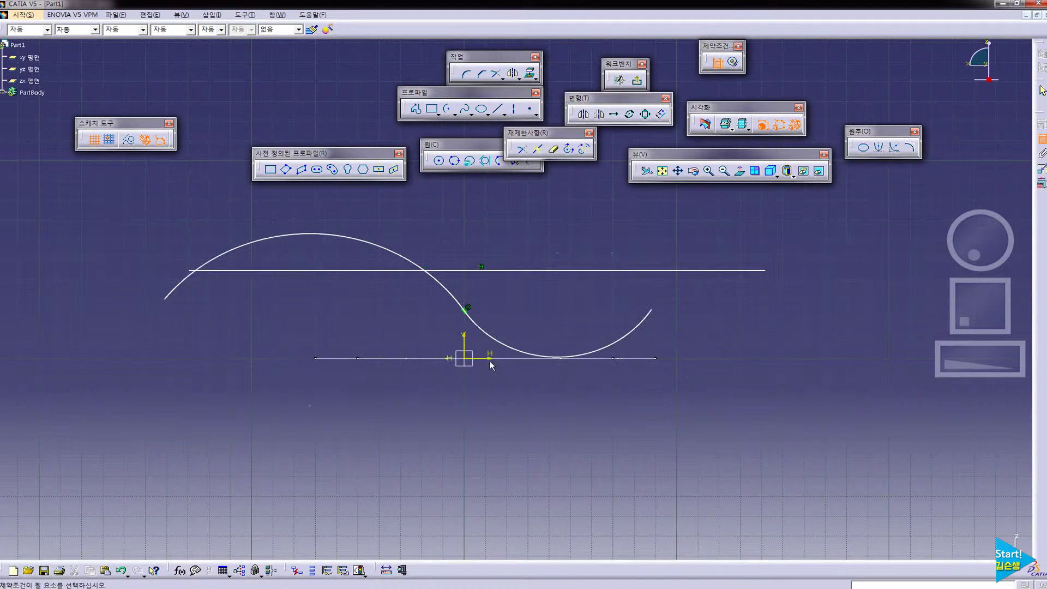
Dimension the long horizontal line's distance from the horizontal axis and set it to 20 mm
{"action": "left_click", "coordinate": [411, 270]}
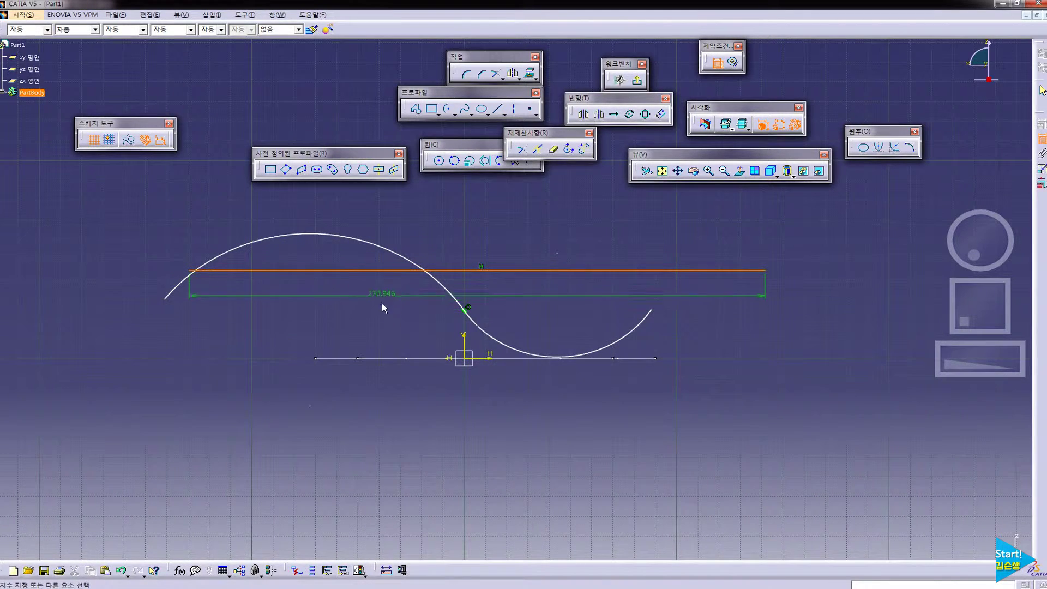
{"action": "left_click", "coordinate": [465, 358]}
{"action": "left_click", "coordinate": [415, 341]}
{"action": "double_click", "coordinate": [413, 337]}
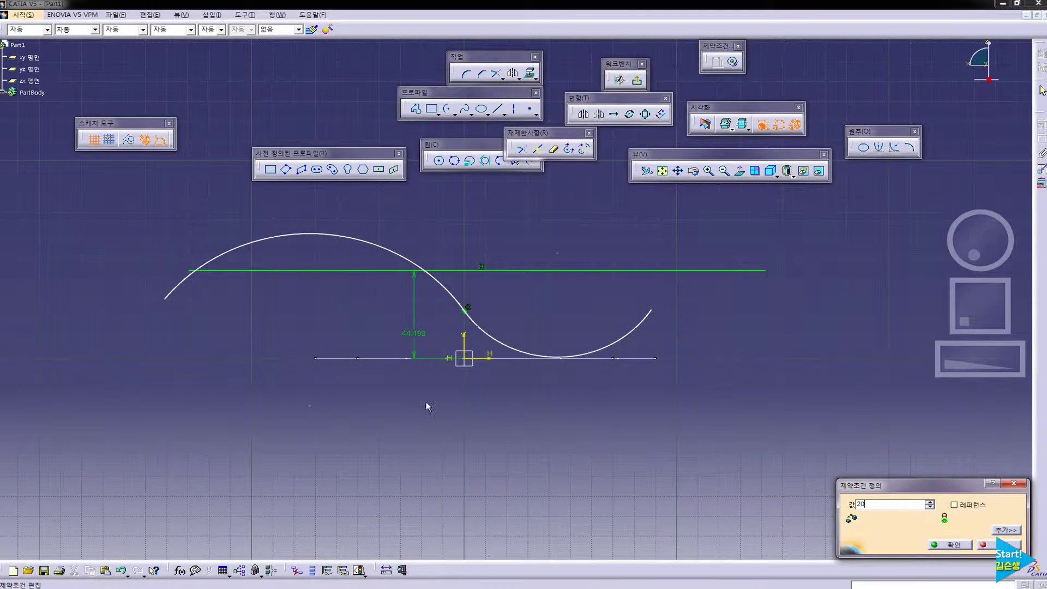
{"action": "key", "text": "Return"}
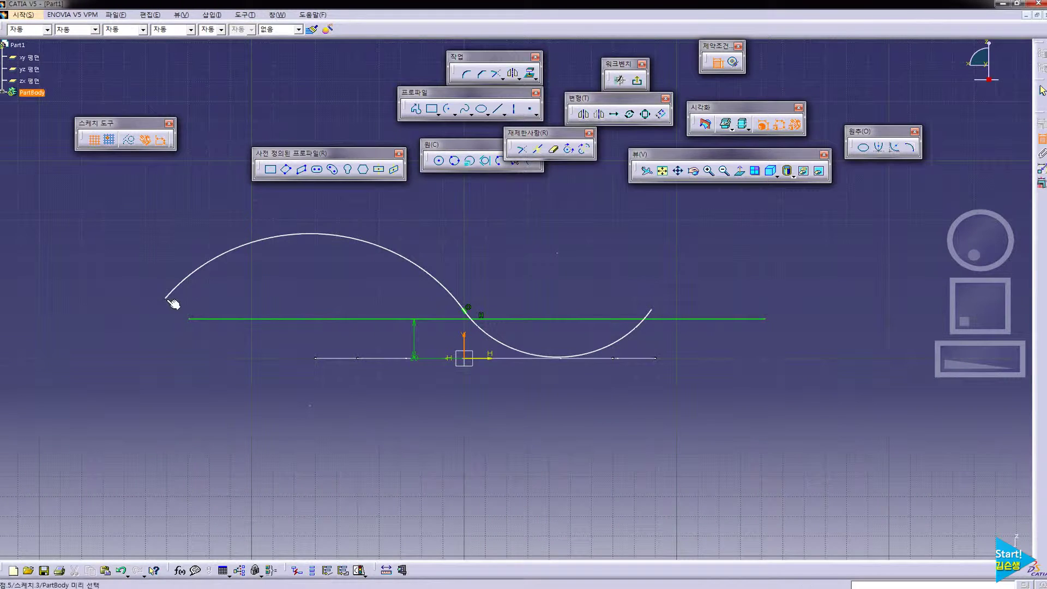
Dimension the left arc's outer endpoint from the vertical axis and set the distance to 70 mm
{"action": "left_click", "coordinate": [167, 300]}
{"action": "left_click", "coordinate": [202, 348]}
{"action": "double_click", "coordinate": [205, 345]}
{"action": "type", "text": "70"}
{"action": "key", "text": "Return"}
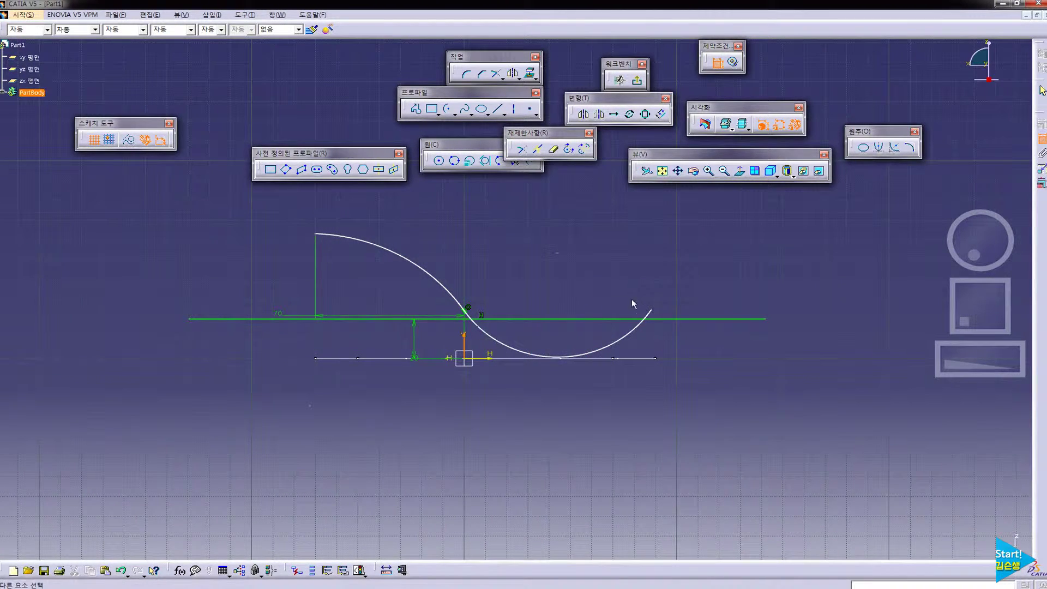
Dimension the right arc's outer endpoint from the vertical axis and set the distance to 90 mm
{"action": "left_click", "coordinate": [653, 311]}
{"action": "left_click", "coordinate": [625, 286]}
{"action": "double_click", "coordinate": [628, 284]}
{"action": "type", "text": "90"}
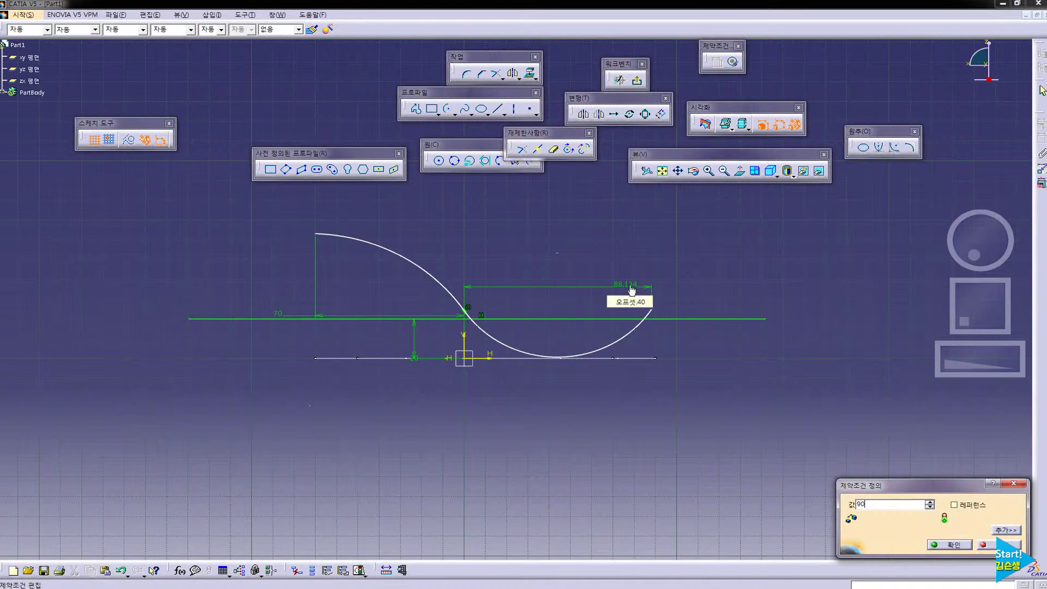
{"action": "key", "text": "Return"}
Constrain the right arc tangent to the horizontal axis and the left arc tangent to the long horizontal line
{"action": "left_click", "coordinate": [600, 351]}
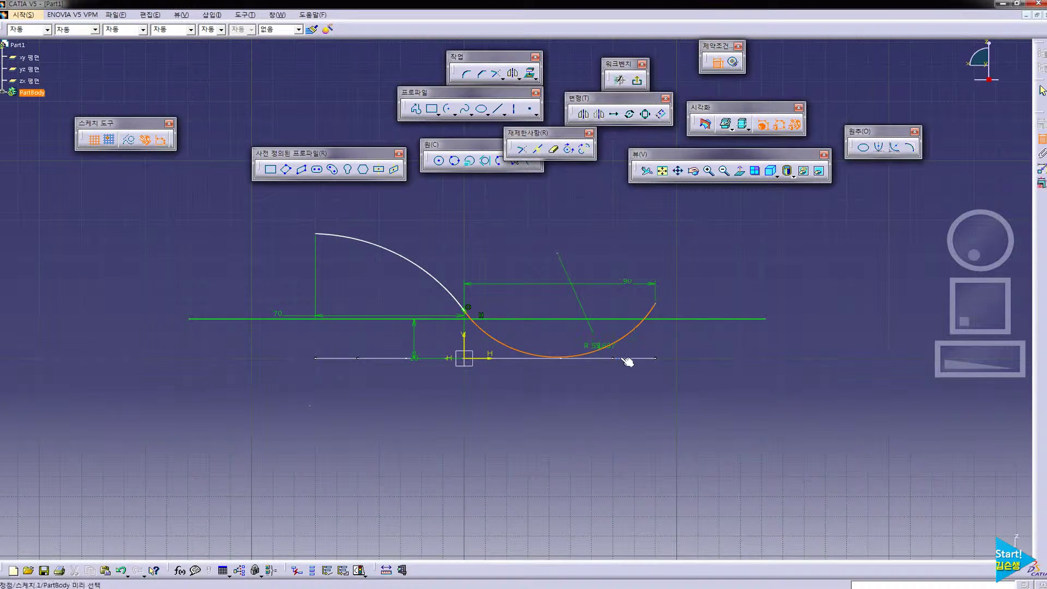
{"action": "left_click", "coordinate": [622, 358]}
{"action": "right_click", "coordinate": [673, 343]}
{"action": "left_click", "coordinate": [704, 390]}
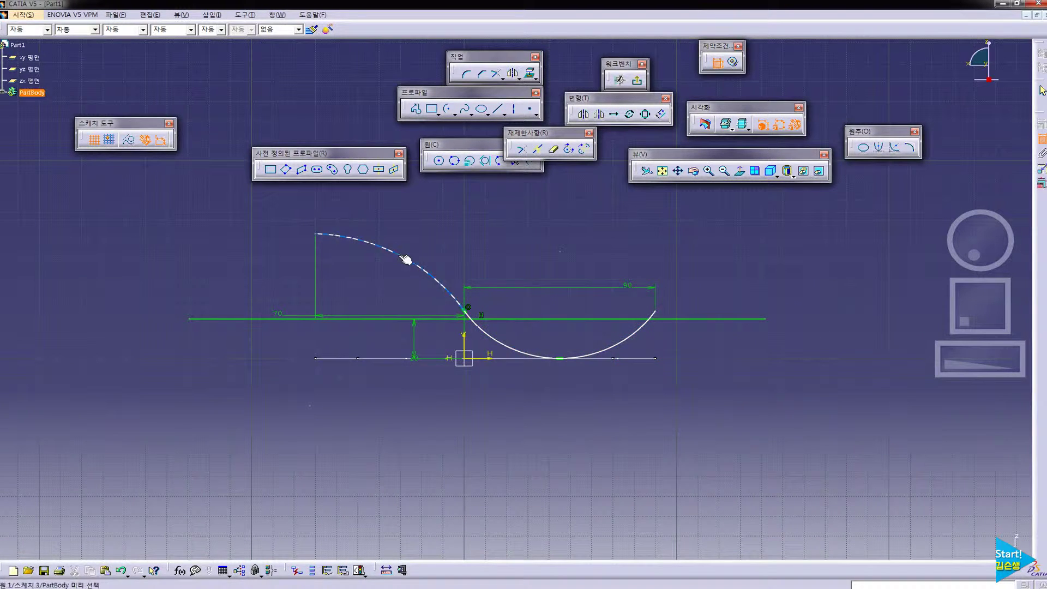
{"action": "left_click", "coordinate": [407, 252]}
{"action": "left_click", "coordinate": [365, 318]}
{"action": "right_click", "coordinate": [366, 323]}
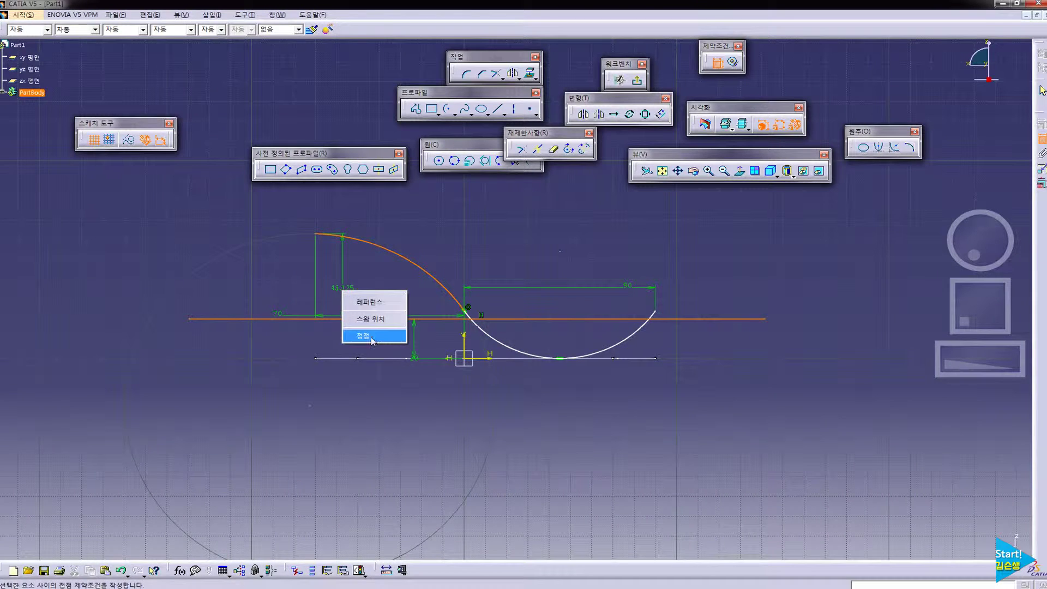
{"action": "left_click", "coordinate": [373, 340]}
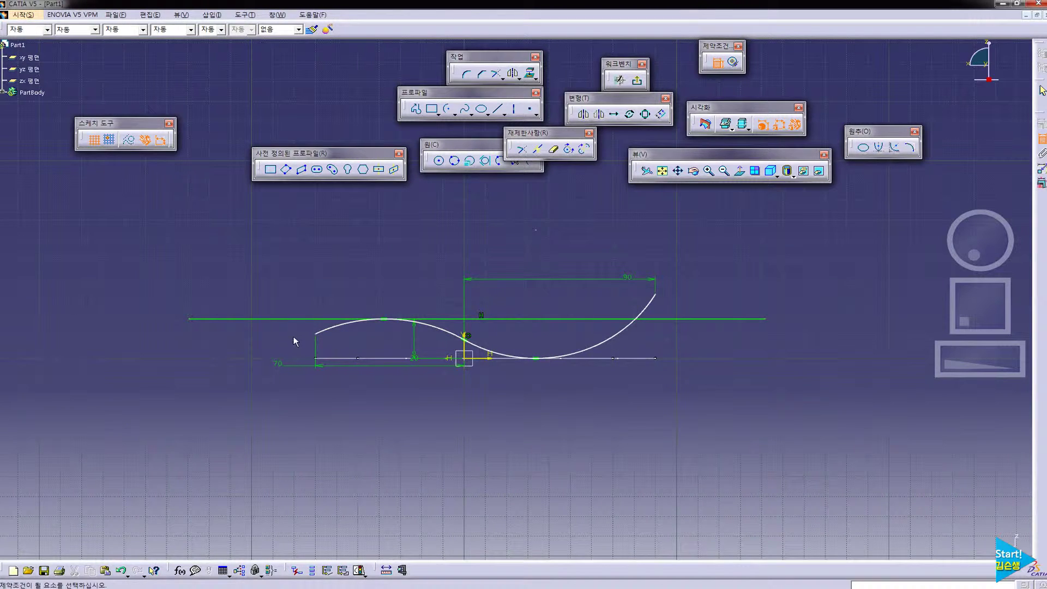
Make the left arc's outer endpoint coincident with the long horizontal line and the right arc's outer endpoint coincident with the horizontal axis
{"action": "right_click", "coordinate": [313, 277]}
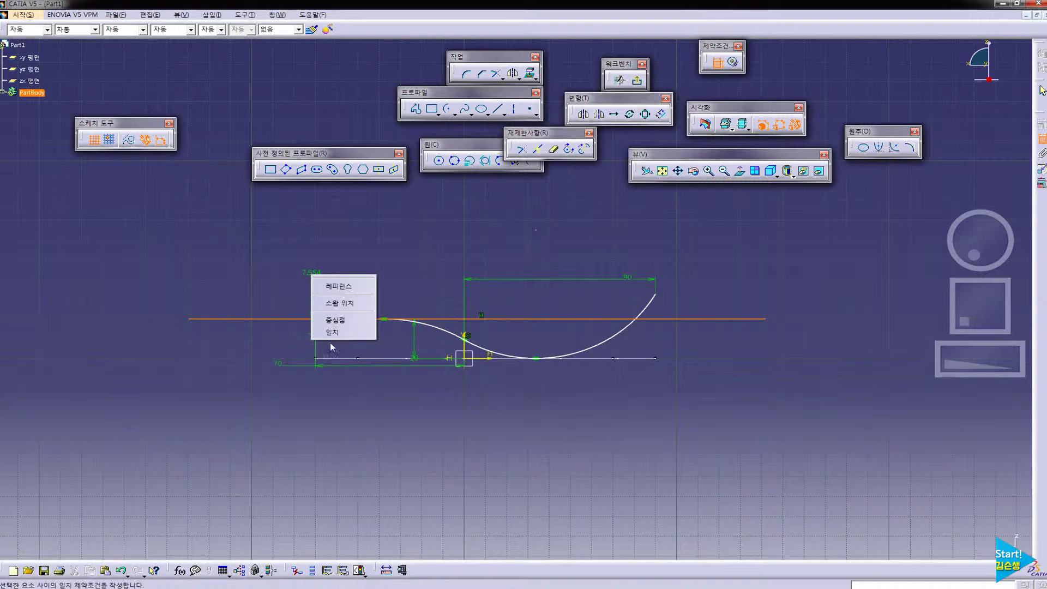
{"action": "left_click", "coordinate": [330, 335]}
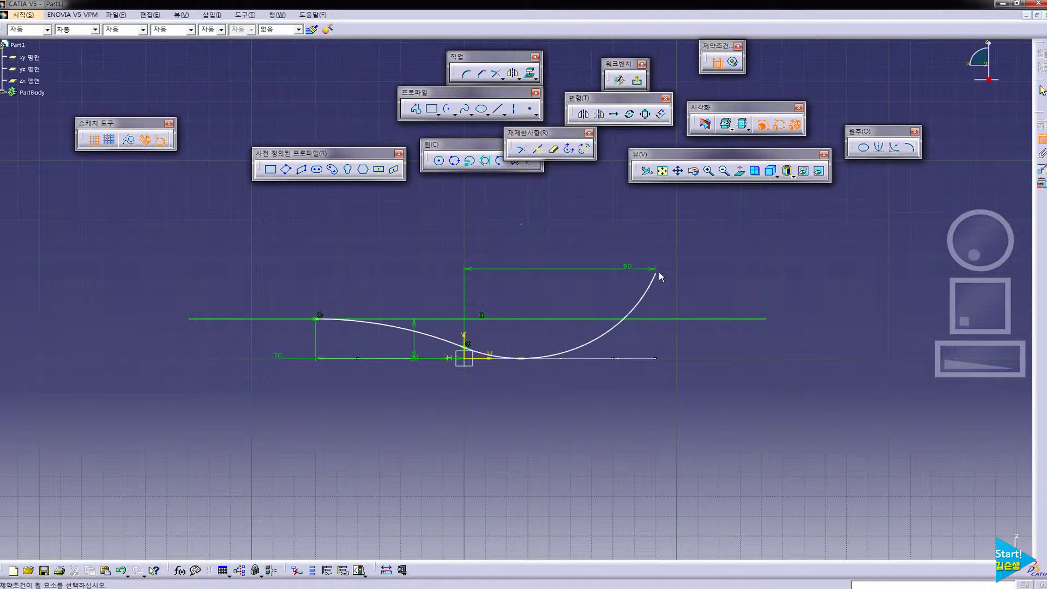
{"action": "left_click", "coordinate": [507, 357]}
{"action": "right_click", "coordinate": [710, 346]}
{"action": "left_click", "coordinate": [738, 391]}
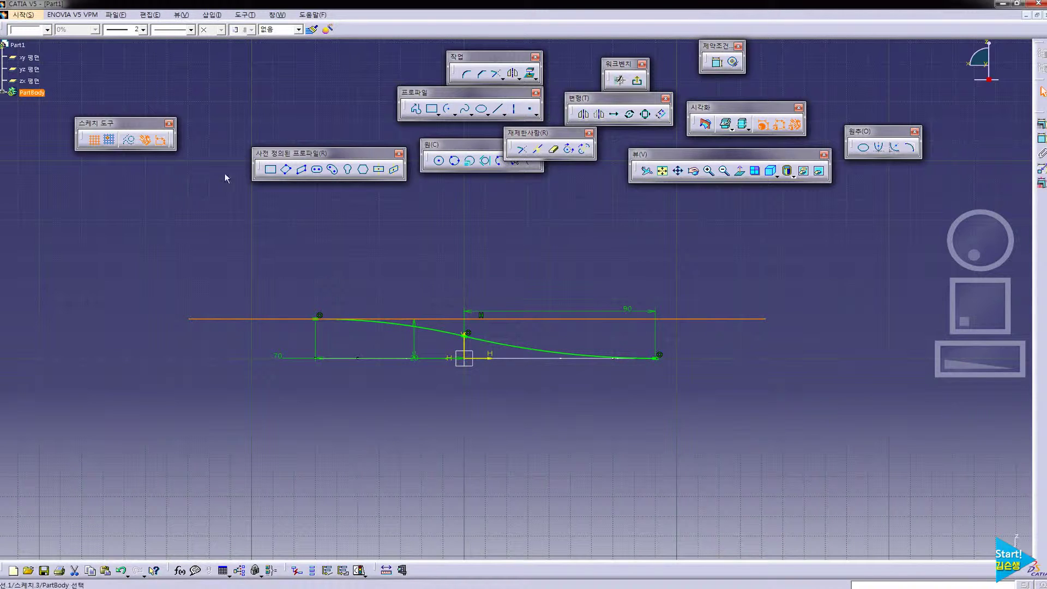
Convert the long horizontal line to construction geometry and exit the sketch
{"action": "left_click", "coordinate": [129, 140]}
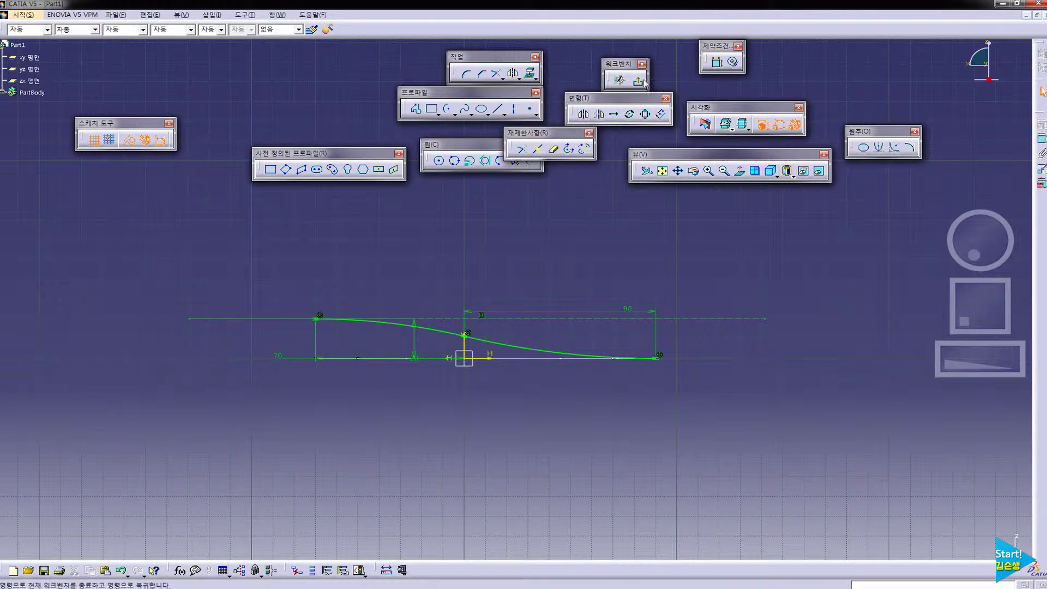
{"action": "left_click", "coordinate": [620, 80]}
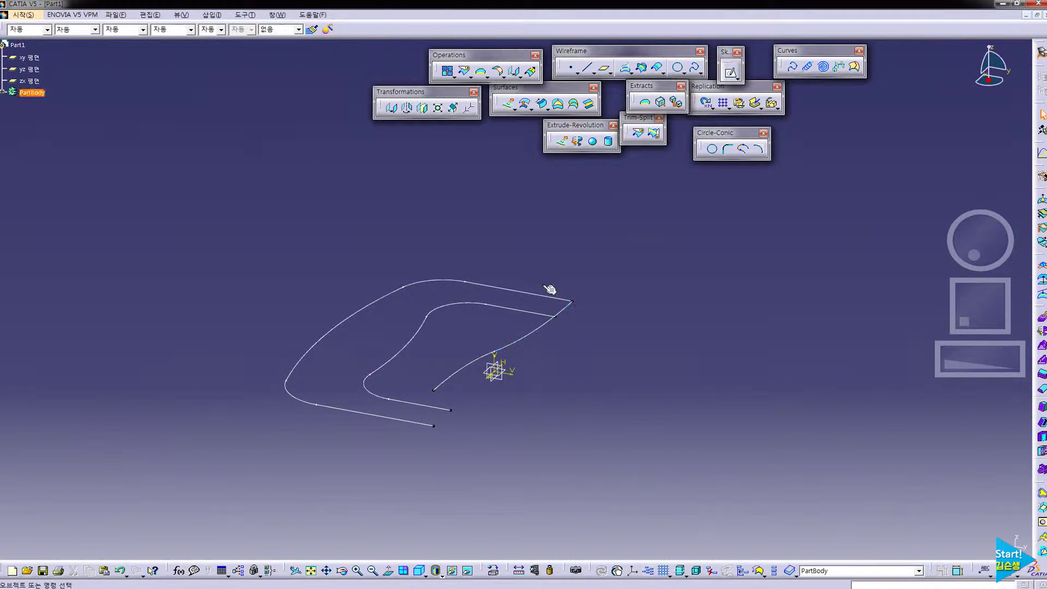
Extrude the S-shaped section curve into a surface that reaches beyond the plan-view profiles
{"action": "left_click", "coordinate": [508, 104]}
{"action": "left_click", "coordinate": [528, 340]}
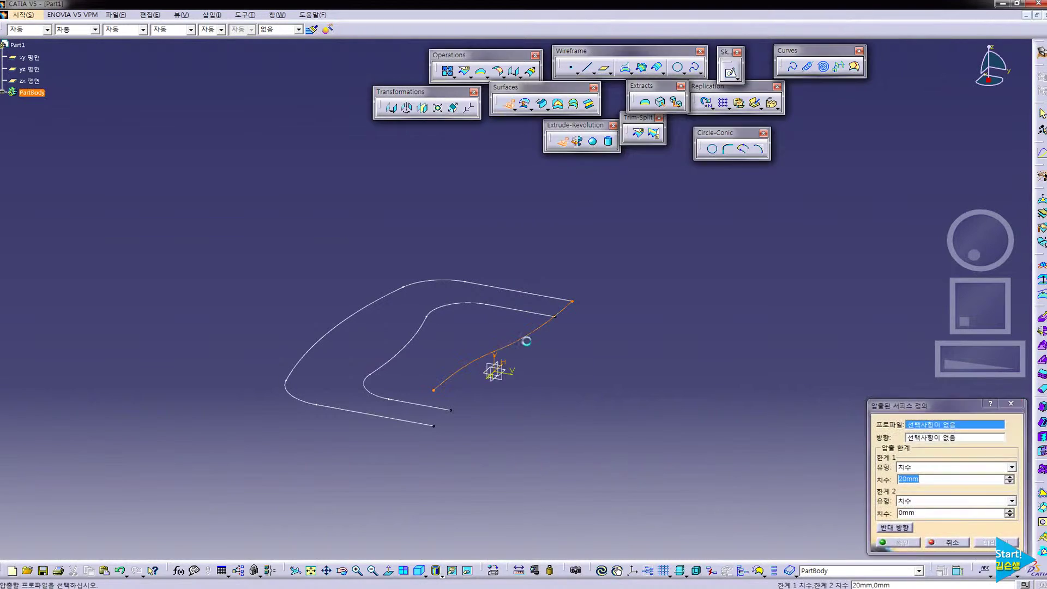
{"action": "left_click_drag", "start_coordinate": [472, 412], "coordinate": [453, 363]}
{"action": "left_click", "coordinate": [881, 544]}
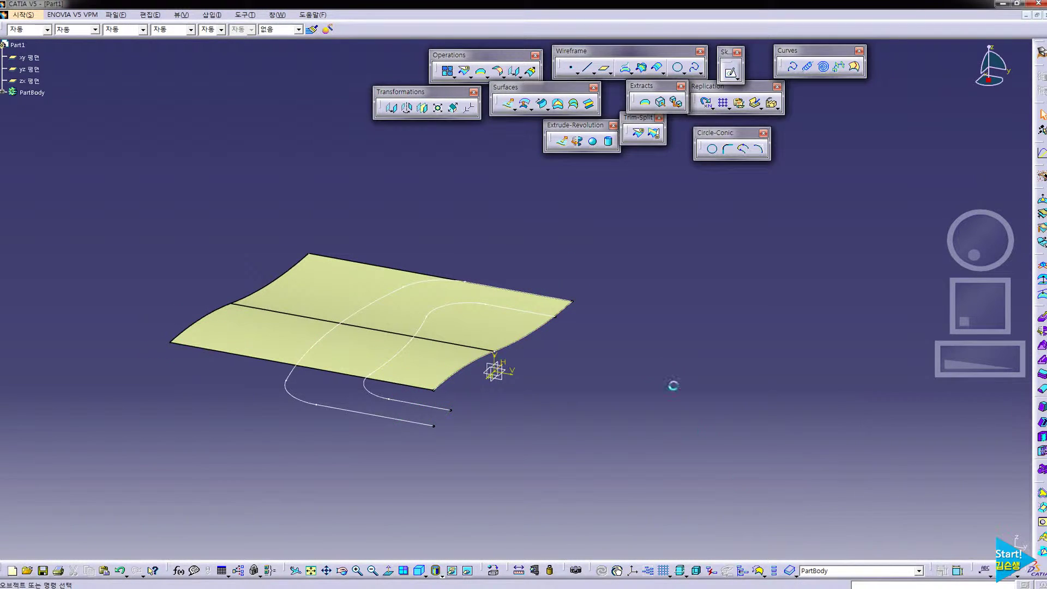
Project the outer plan-view profile onto the extruded surface along a direction, using the Z component
{"action": "middle_click_drag", "start_coordinate": [673, 385], "coordinate": [506, 420]}
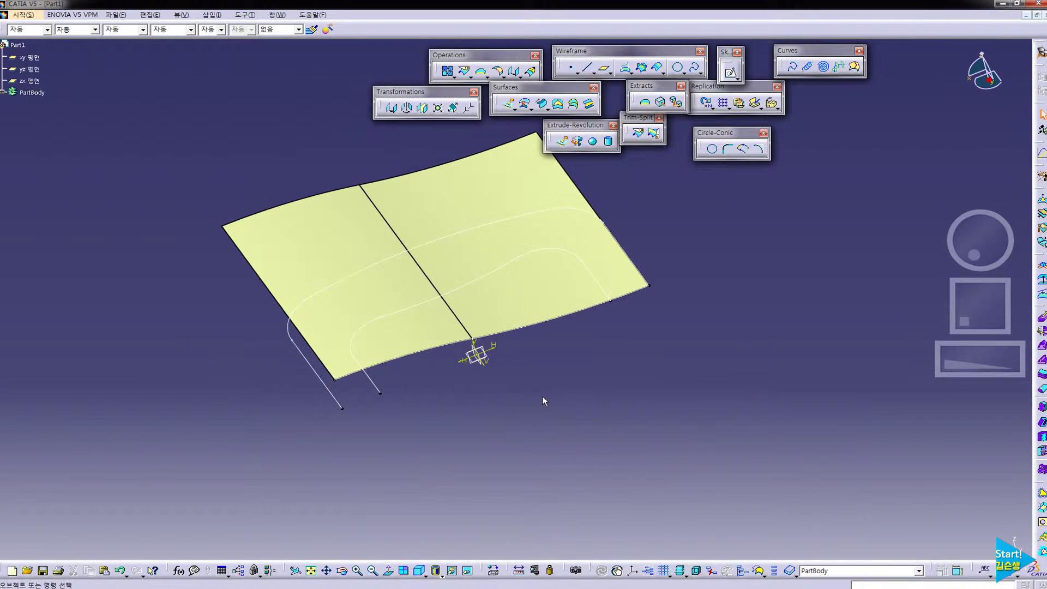
{"action": "left_click", "coordinate": [625, 67]}
{"action": "left_click", "coordinate": [525, 217]}
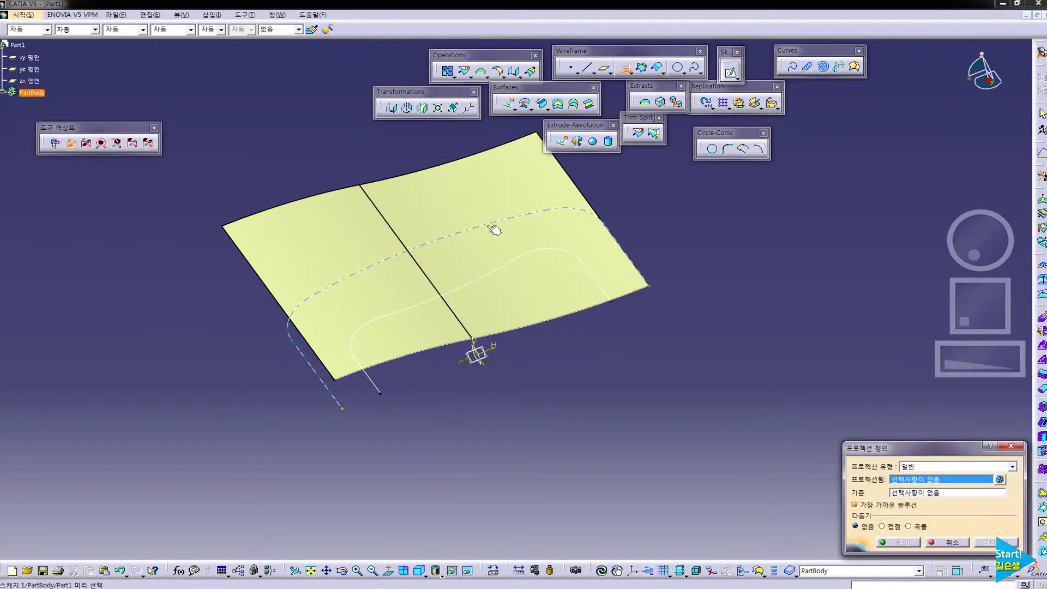
{"action": "left_click", "coordinate": [494, 254]}
{"action": "left_click_drag", "start_coordinate": [941, 486], "coordinate": [722, 311]}
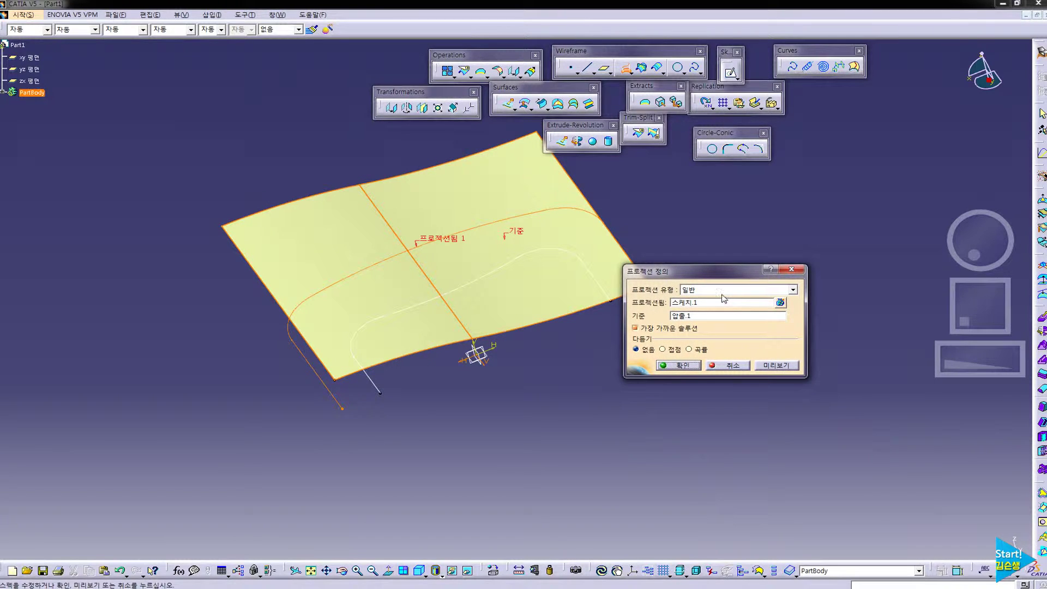
{"action": "left_click", "coordinate": [726, 290]}
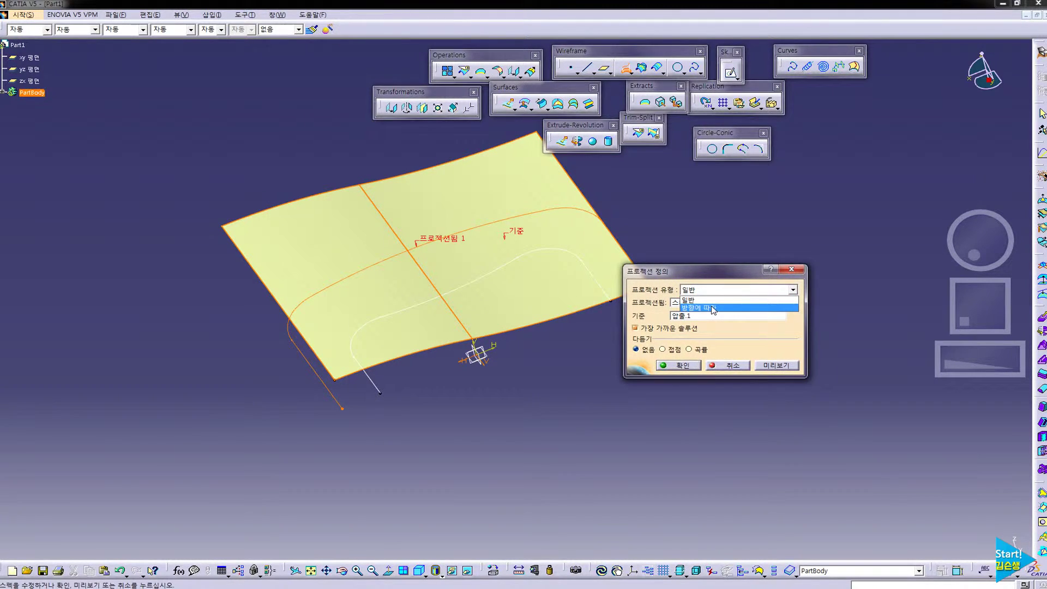
{"action": "left_click", "coordinate": [712, 309]}
{"action": "right_click", "coordinate": [709, 329]}
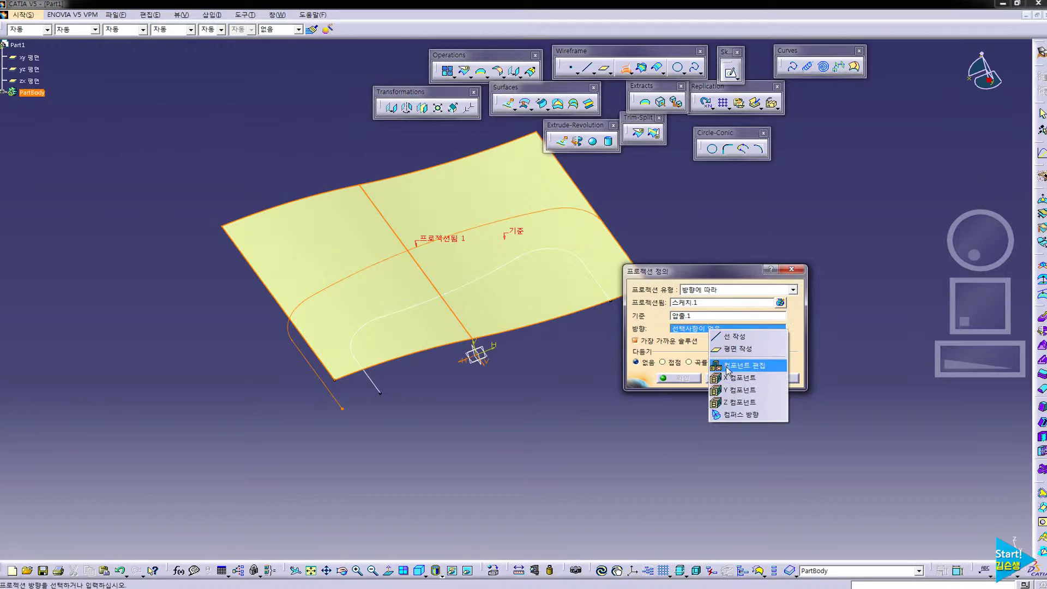
{"action": "left_click", "coordinate": [732, 403]}
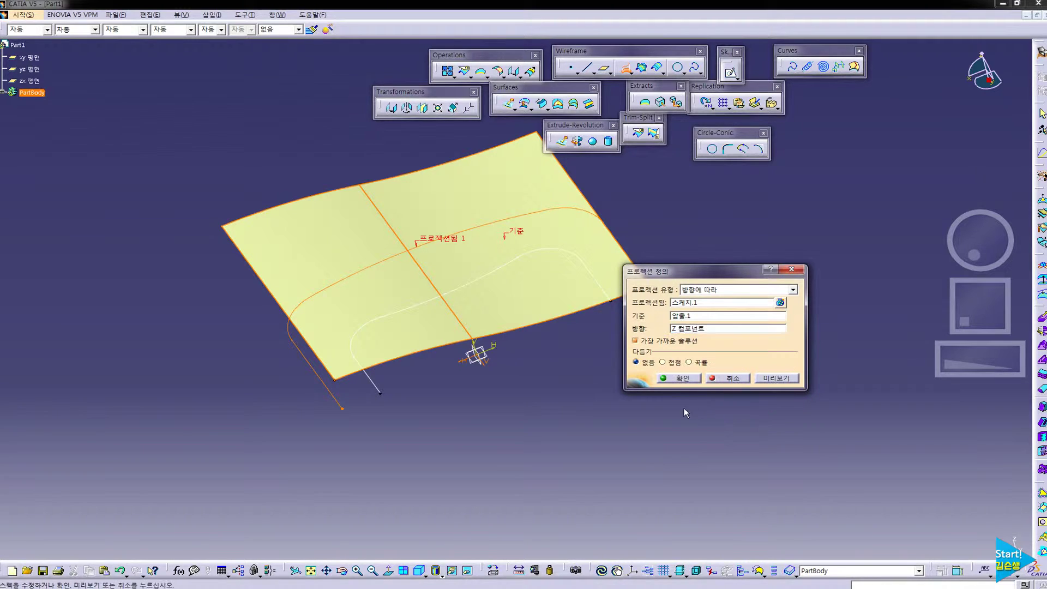
{"action": "left_click", "coordinate": [678, 378]}
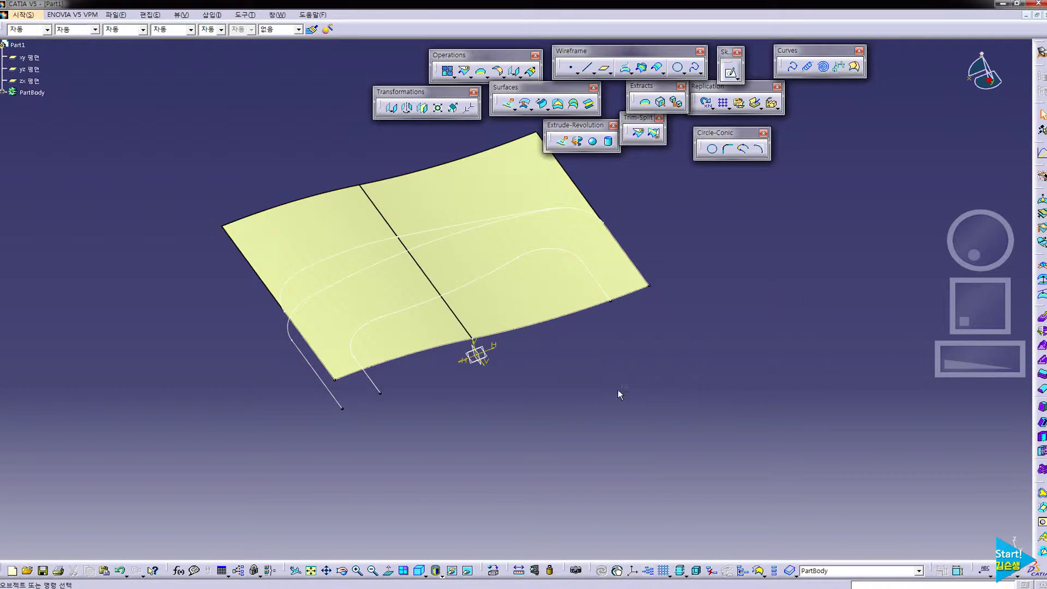
Hide the original outer plan-view sketch and the extruded surface
{"action": "right_click", "coordinate": [379, 269]}
{"action": "left_click", "coordinate": [404, 298]}
{"action": "right_click", "coordinate": [409, 285]}
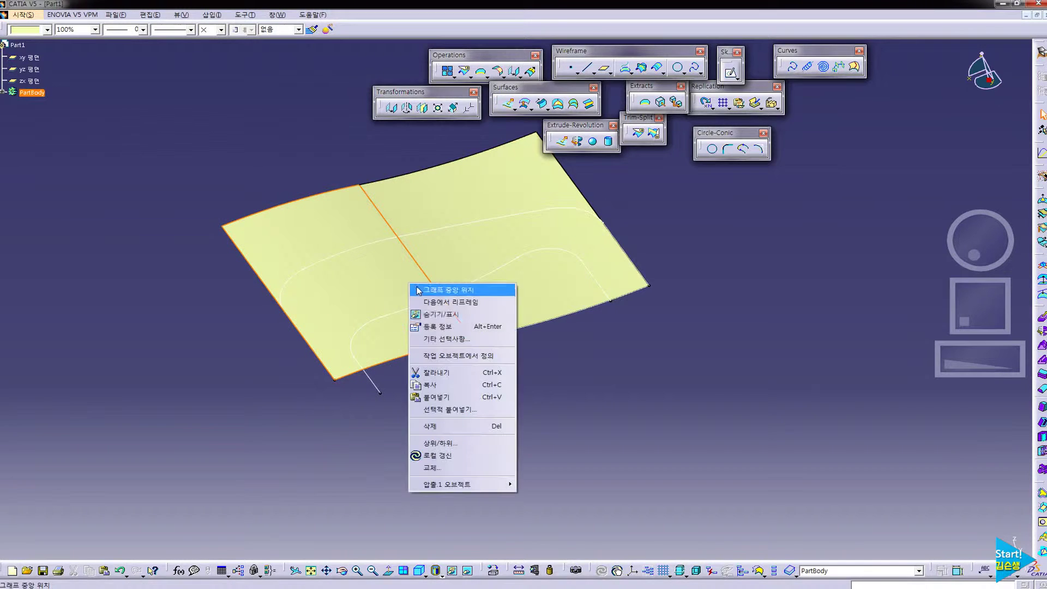
{"action": "left_click", "coordinate": [439, 314]}
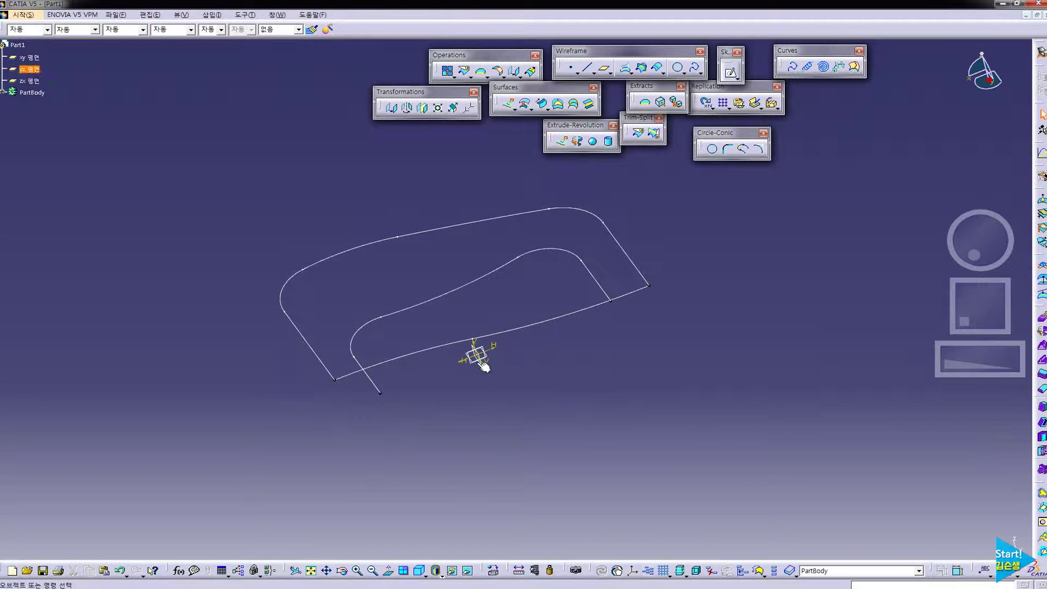
Open another sketch on the zx plane and check the required section dimensions in the 9.pdf drawing
{"action": "middle_click_drag", "start_coordinate": [425, 340], "coordinate": [475, 356]}
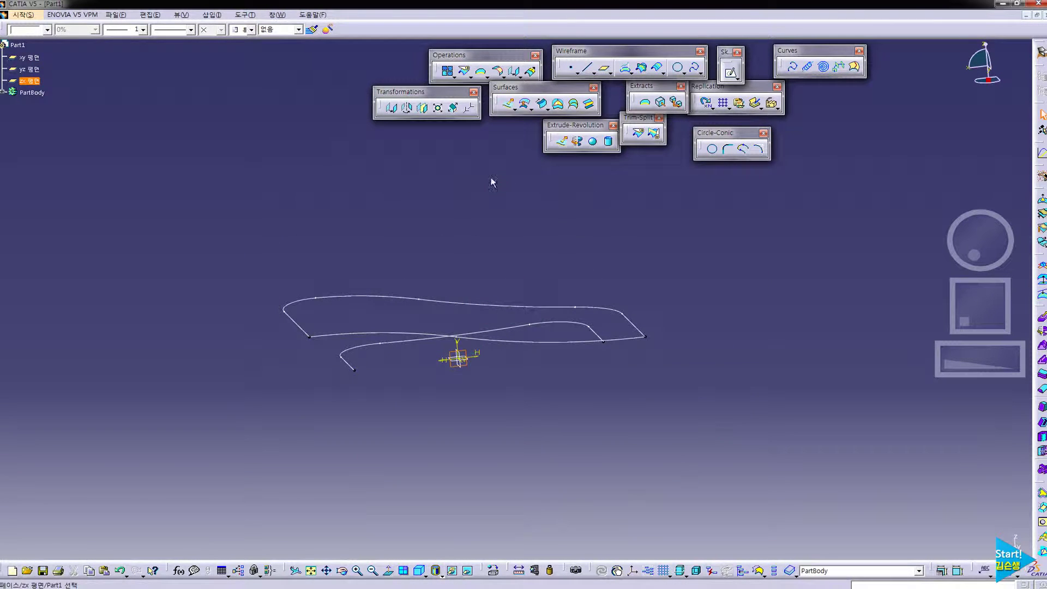
{"action": "left_click", "coordinate": [731, 72]}
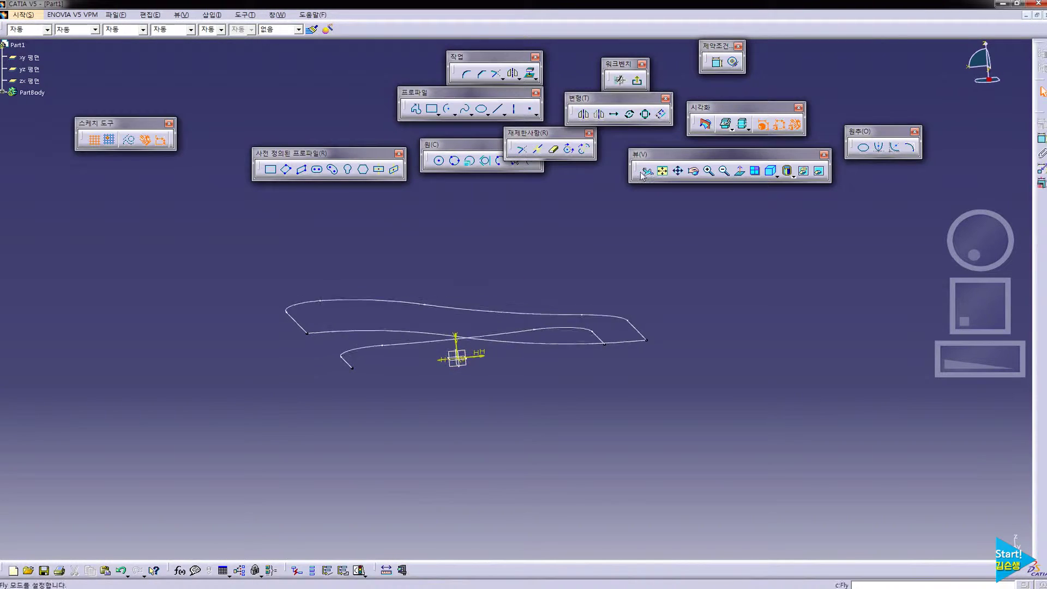
{"action": "key", "text": "alt+Tab"}
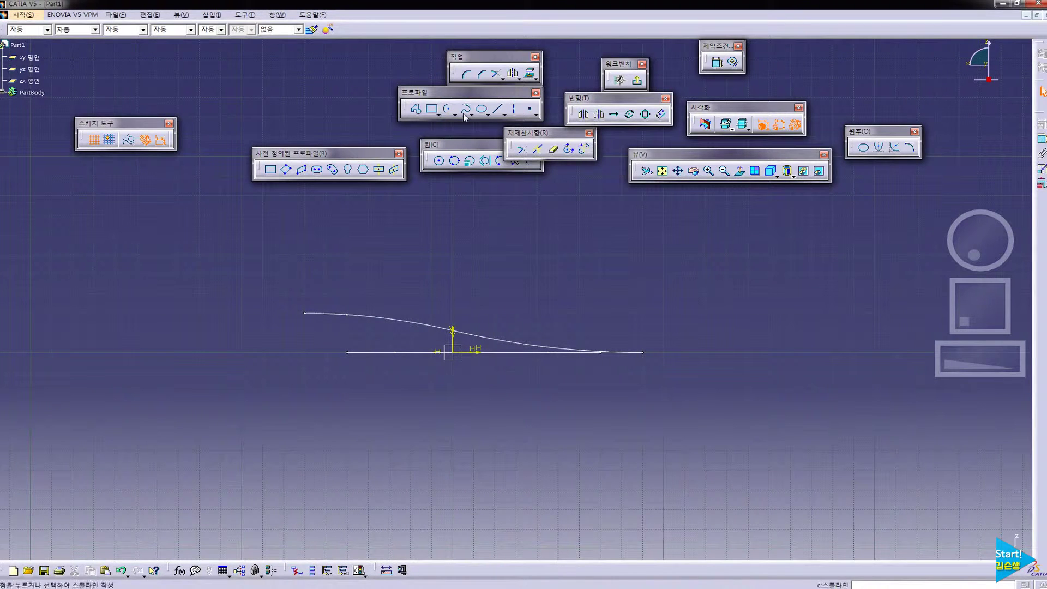
Draw a shallow three-point arc above the S-shaped curve, sagging from its high left end to its lower right end
{"action": "left_click", "coordinate": [500, 163]}
{"action": "left_click", "coordinate": [324, 224]}
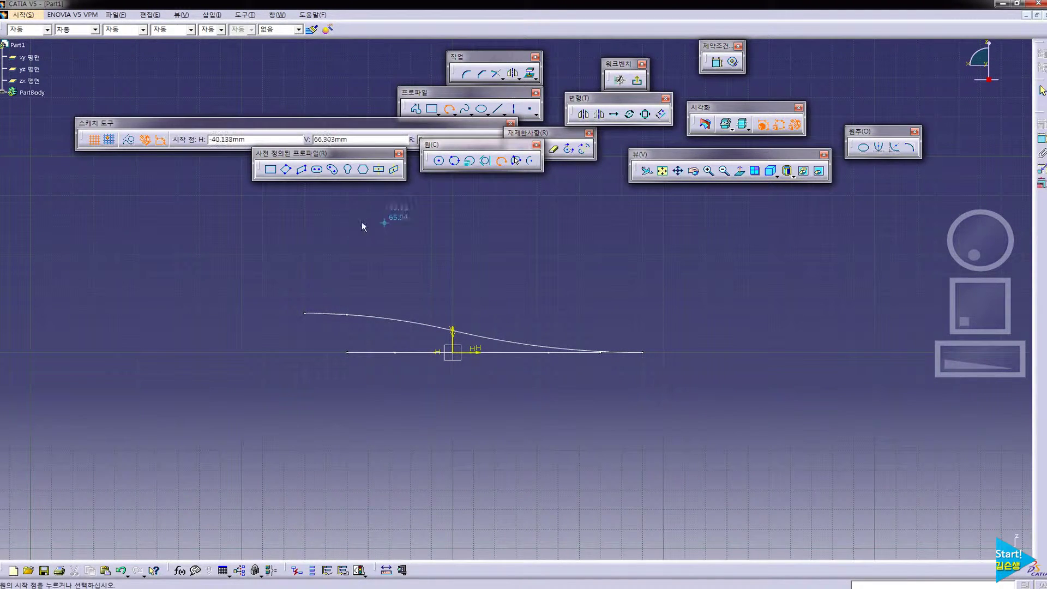
{"action": "left_click", "coordinate": [479, 271]}
{"action": "left_click", "coordinate": [646, 288]}
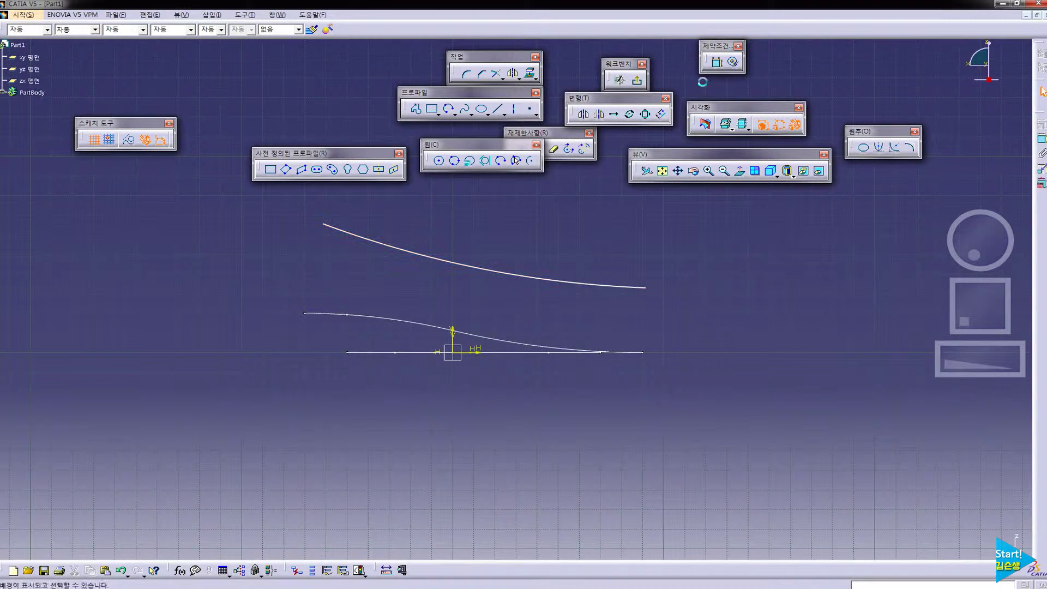
Dimension the arc's left endpoint from the horizontal axis and set its height to 45 mm
{"action": "left_click", "coordinate": [717, 66]}
{"action": "left_click", "coordinate": [478, 352]}
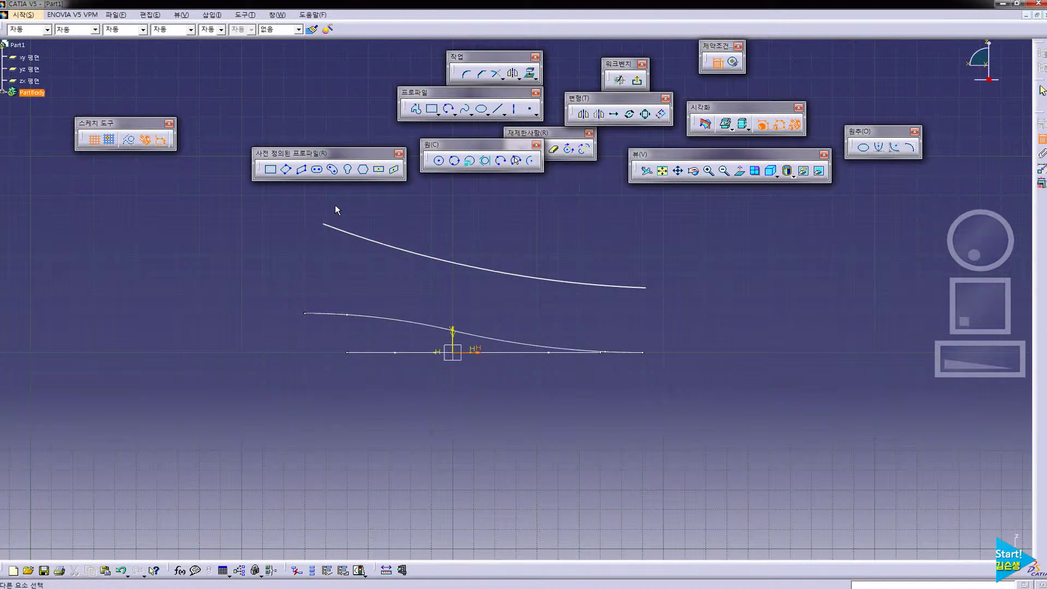
{"action": "left_click", "coordinate": [321, 223]}
{"action": "left_click", "coordinate": [298, 236]}
{"action": "double_click", "coordinate": [298, 235]}
{"action": "type", "text": "45"}
{"action": "key", "text": "Return"}
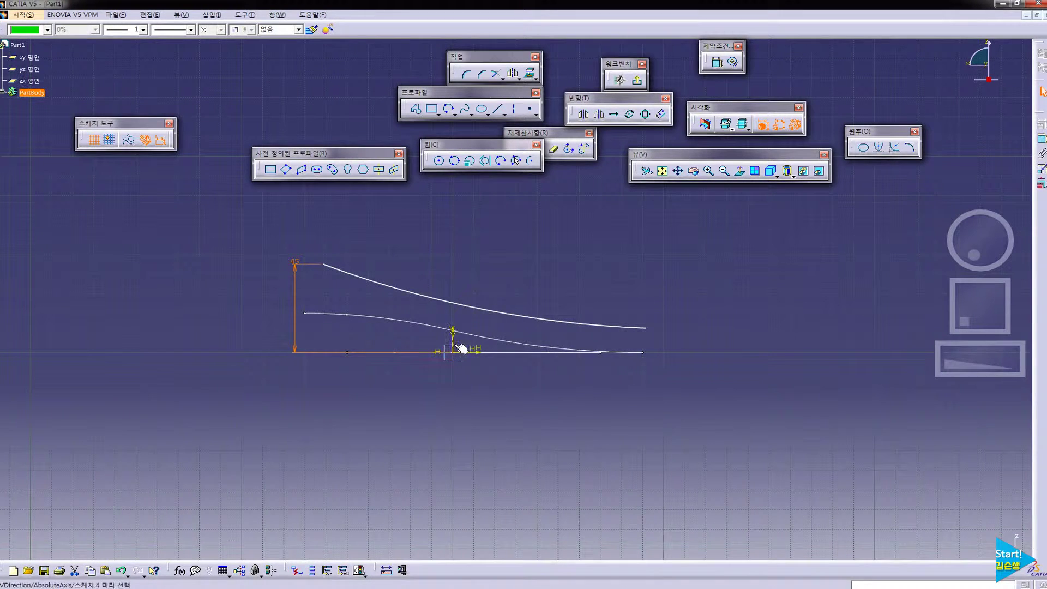
Dimension the arc's left endpoint from the vertical axis and set the distance to 50 mm
{"action": "left_click", "coordinate": [348, 268]}
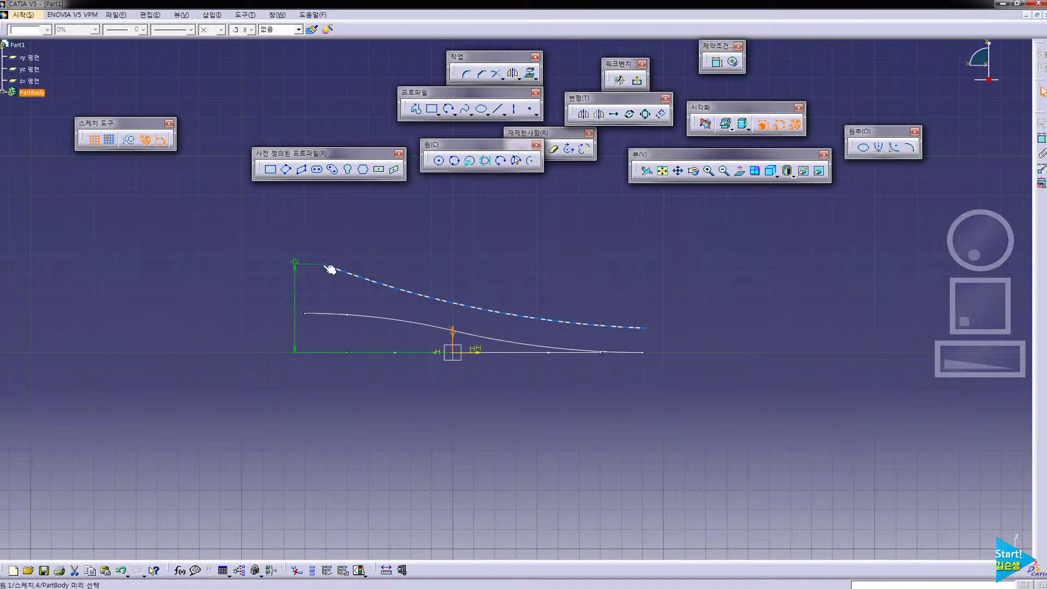
{"action": "left_click", "coordinate": [330, 269]}
{"action": "left_click", "coordinate": [655, 134]}
{"action": "double_click", "coordinate": [711, 47]}
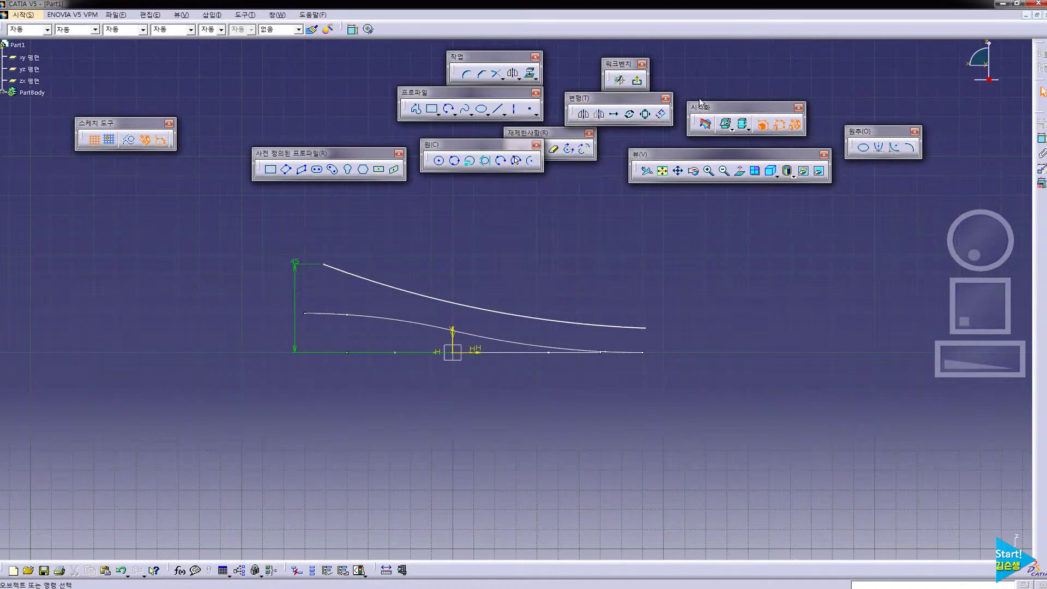
{"action": "left_click", "coordinate": [352, 29]}
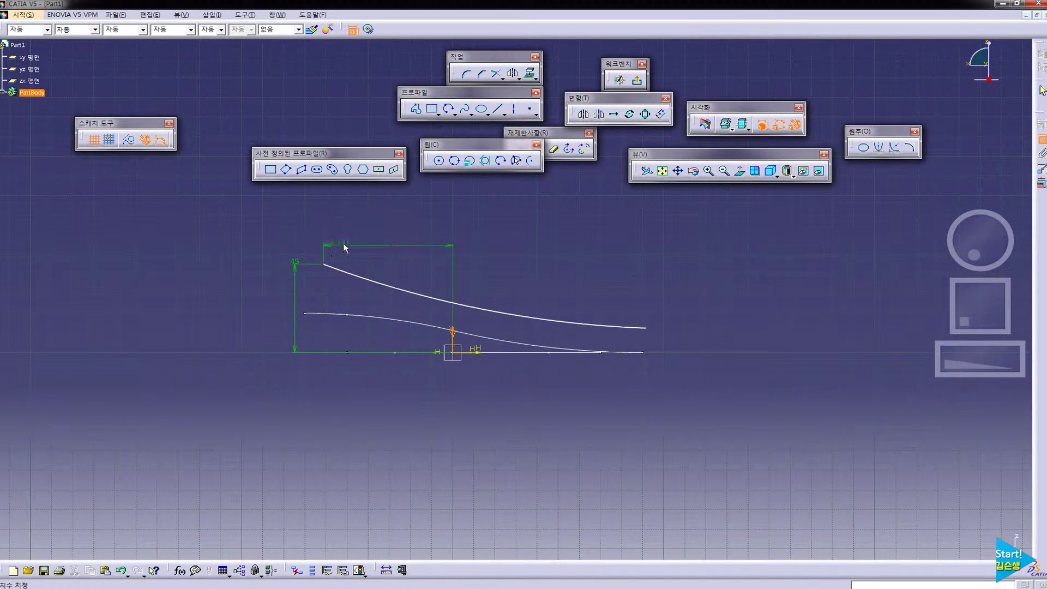
{"action": "double_click", "coordinate": [355, 248]}
{"action": "type", "text": "50"}
{"action": "key", "text": "Return"}
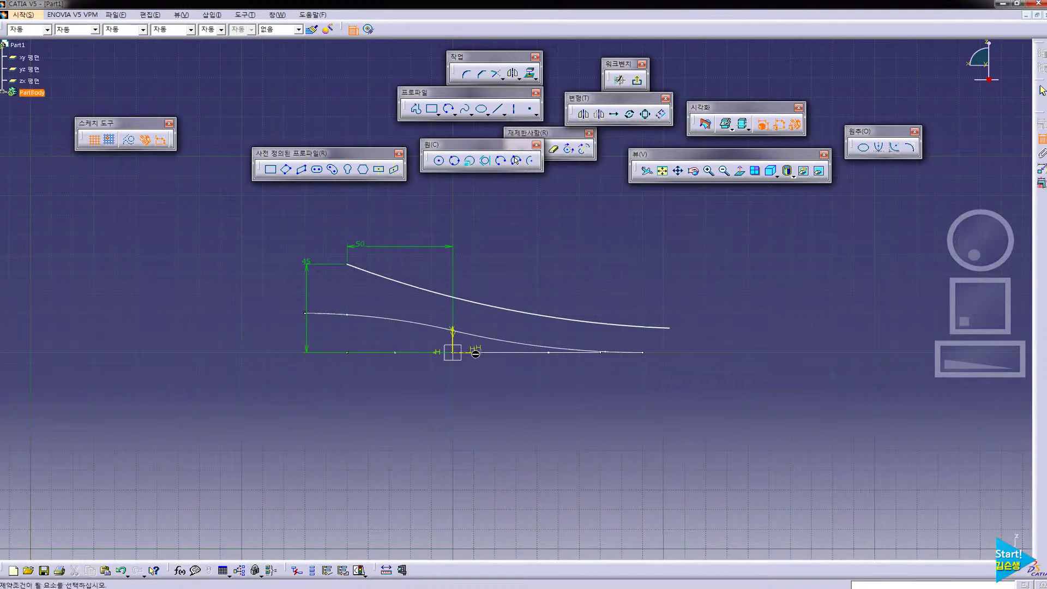
Position the arc's right endpoint 30 mm above the horizontal axis and 70 mm from the vertical axis
{"action": "double_click", "coordinate": [702, 331]}
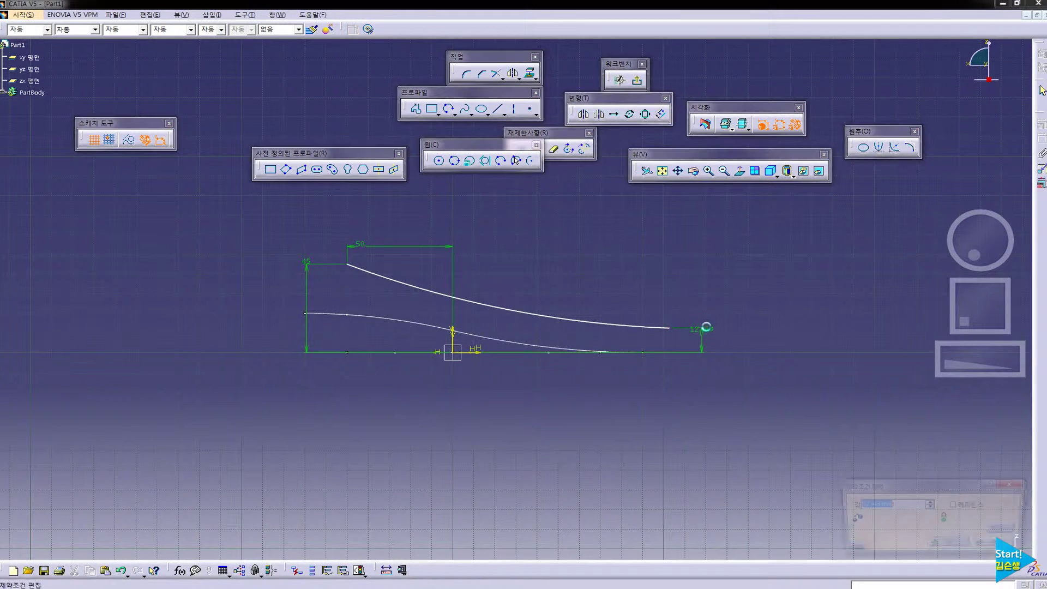
{"action": "type", "text": "30mm"}
{"action": "key", "text": "Return"}
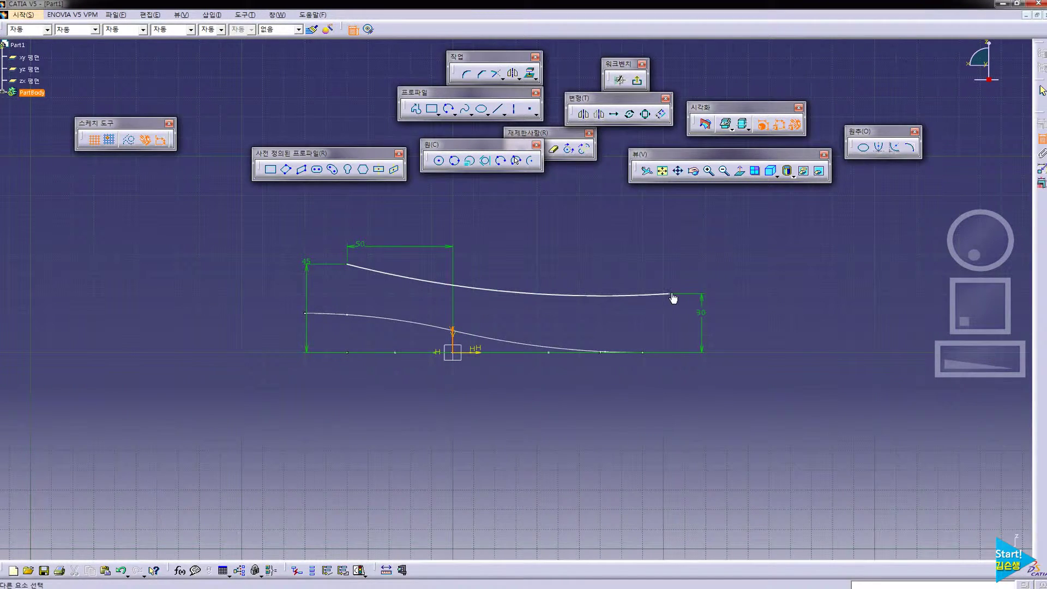
{"action": "left_click", "coordinate": [671, 295]}
{"action": "double_click", "coordinate": [569, 266]}
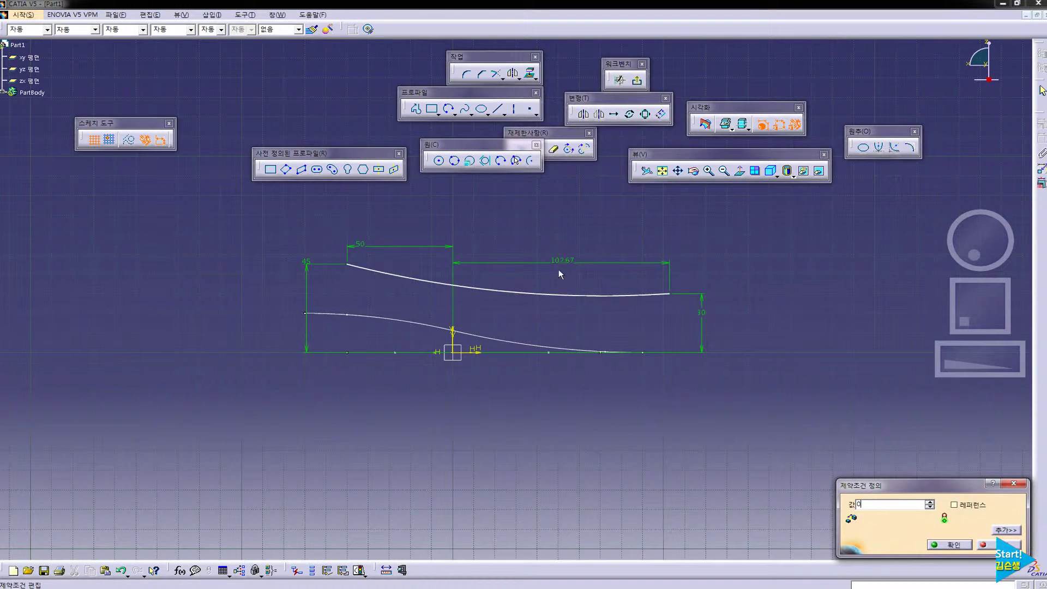
{"action": "key", "text": "Return"}
{"action": "double_click", "coordinate": [453, 262]}
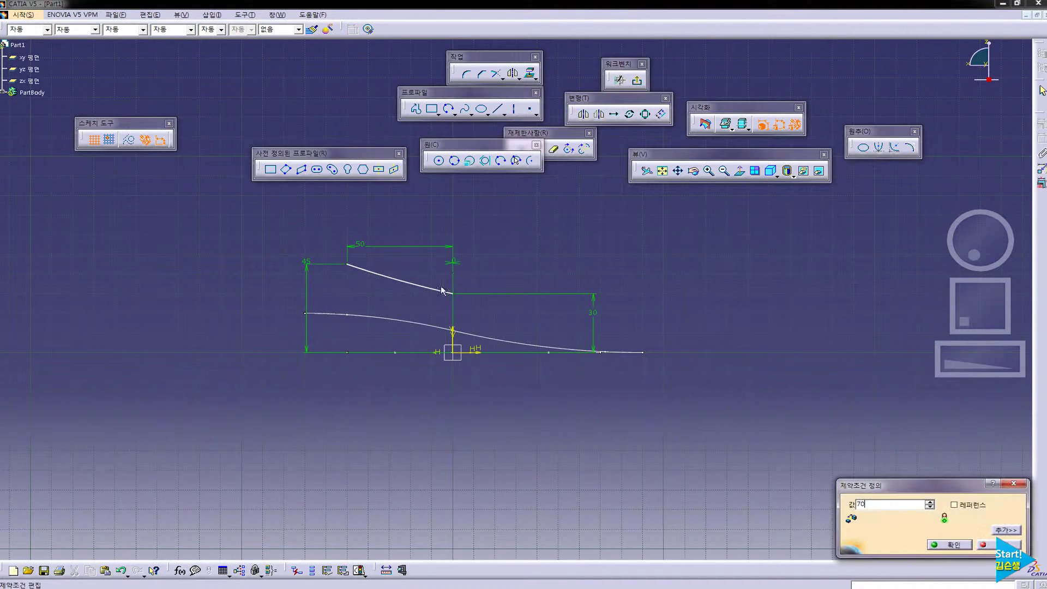
{"action": "type", "text": "70"}
{"action": "key", "text": "Return"}
Dimension the arc's radius and set it to 500 mm
{"action": "left_click", "coordinate": [484, 281]}
{"action": "double_click", "coordinate": [484, 279]}
{"action": "type", "text": "500"}
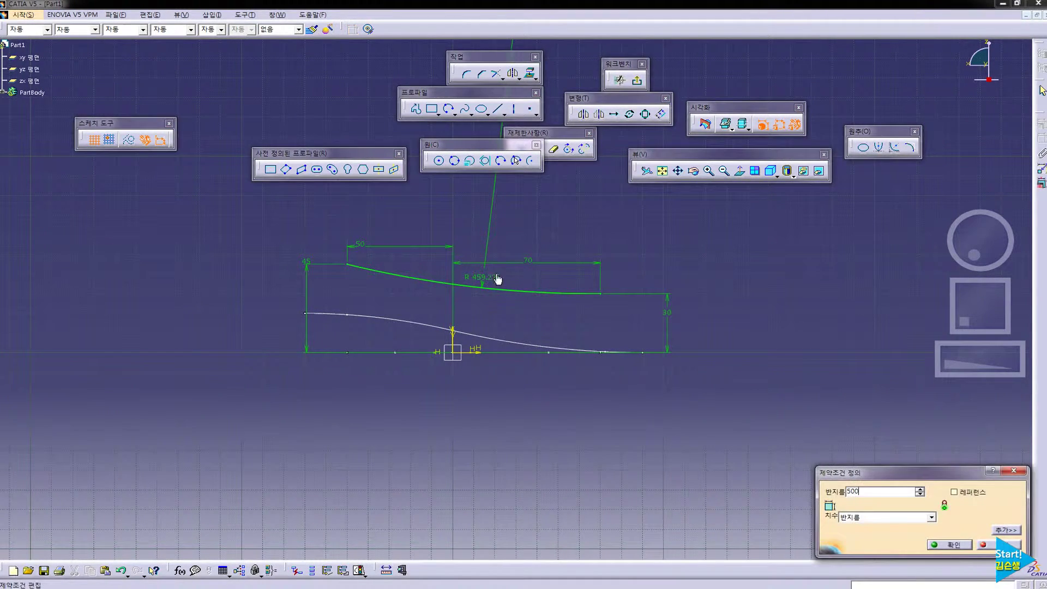
{"action": "key", "text": "Return"}
Leave the sketch and extrude the arc into a surface normal to the zx plane with a first limit of -136 mm
{"action": "left_click", "coordinate": [636, 80]}
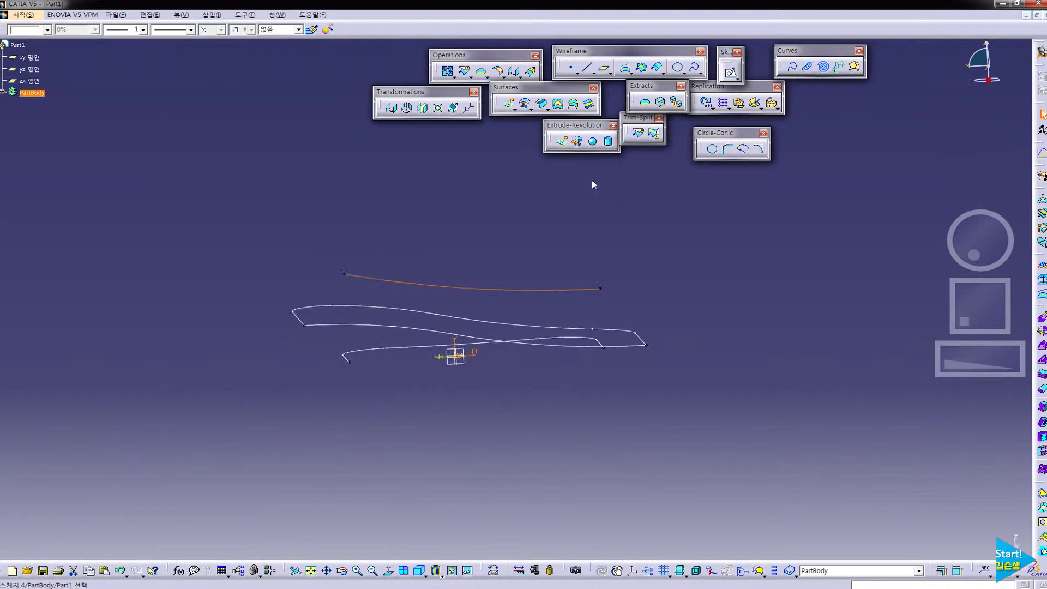
{"action": "left_click", "coordinate": [506, 104]}
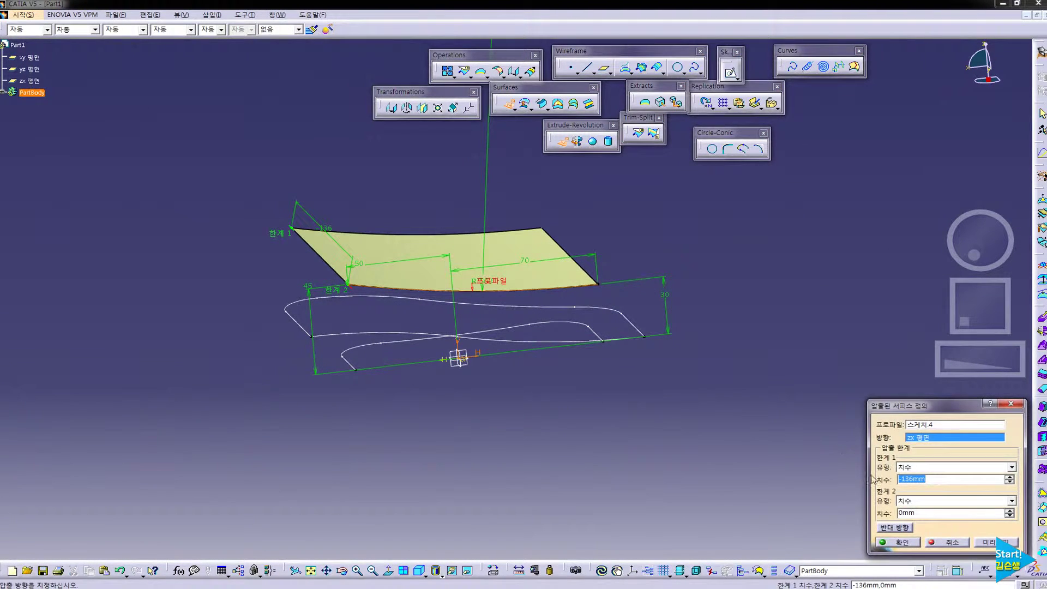
{"action": "left_click", "coordinate": [895, 541]}
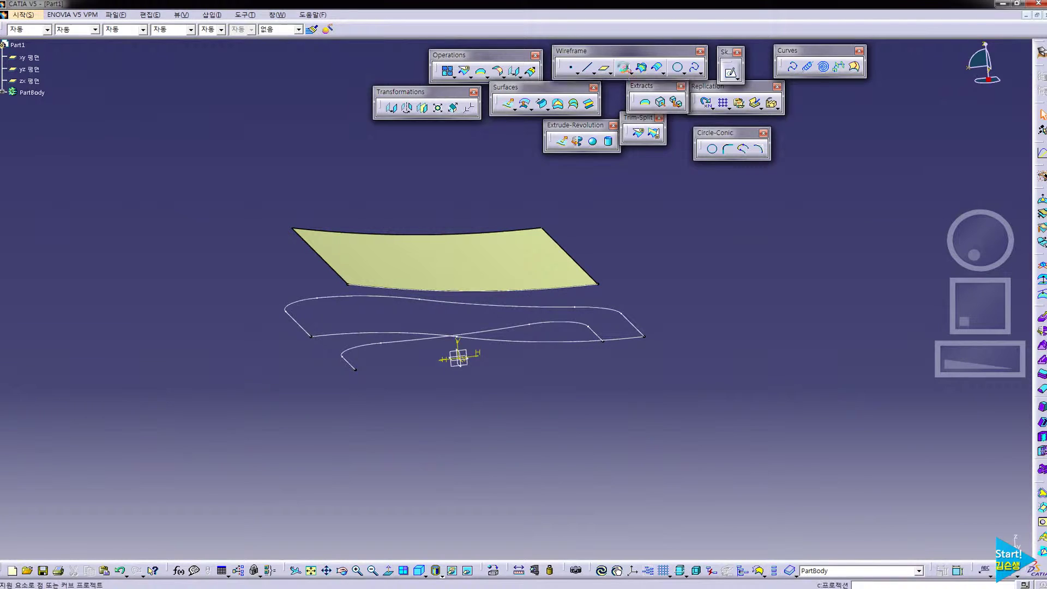
Project the inner plan-view profile vertically onto the newly extruded arc surface, using the along-a-direction projection type
{"action": "left_click", "coordinate": [624, 67]}
{"action": "left_click", "coordinate": [517, 328]}
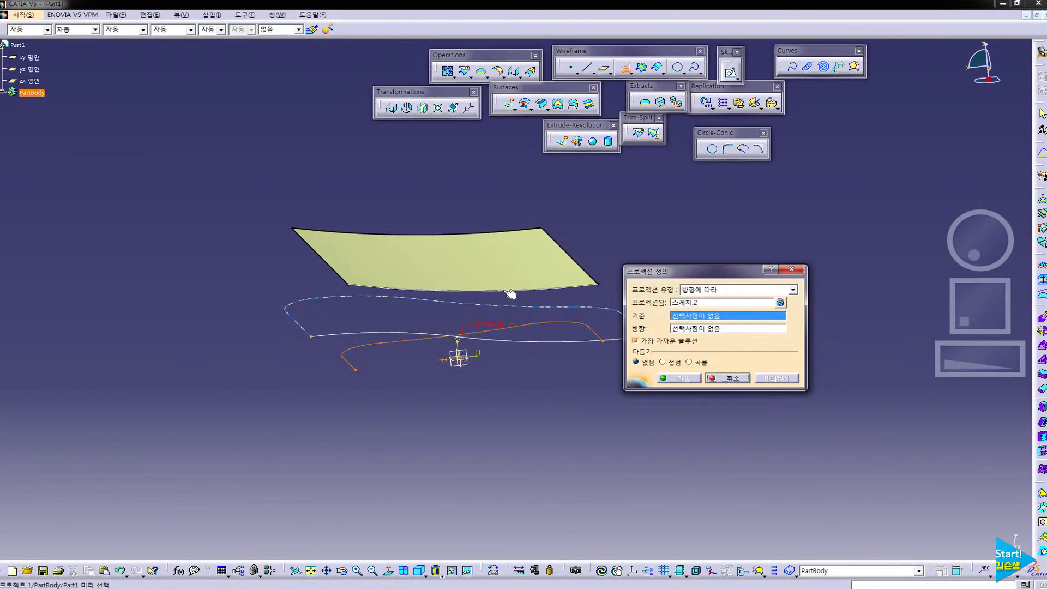
{"action": "left_click", "coordinate": [511, 293]}
{"action": "right_click", "coordinate": [726, 331]}
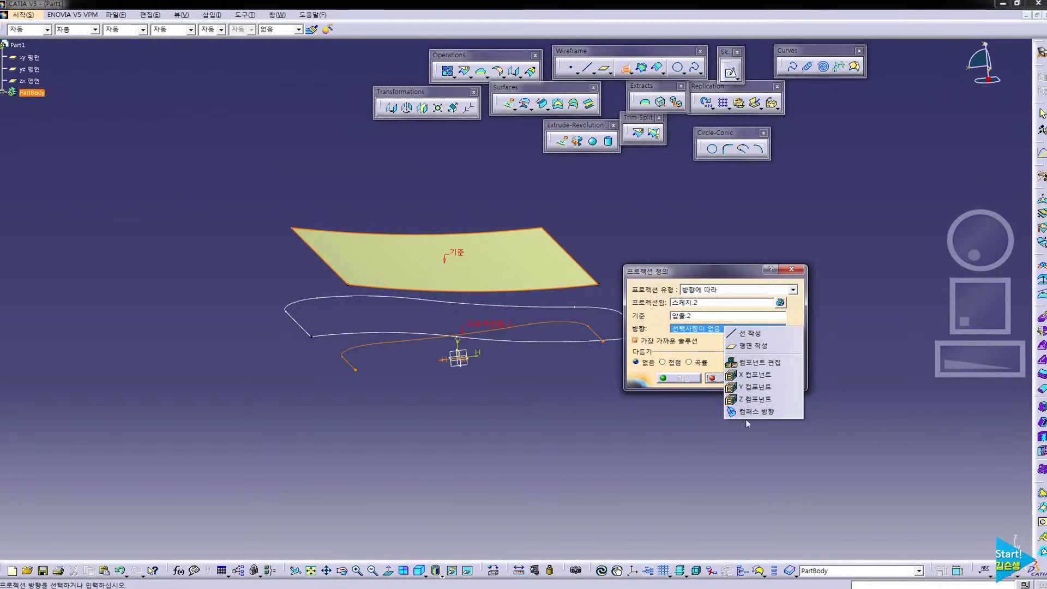
{"action": "left_click", "coordinate": [746, 409]}
{"action": "left_click", "coordinate": [679, 378]}
Hide the extruded surface, the arc sketch, the S-curve sketch and the inner plan-view sketch, leaving only the two projected profiles shown
{"action": "right_click", "coordinate": [492, 248]}
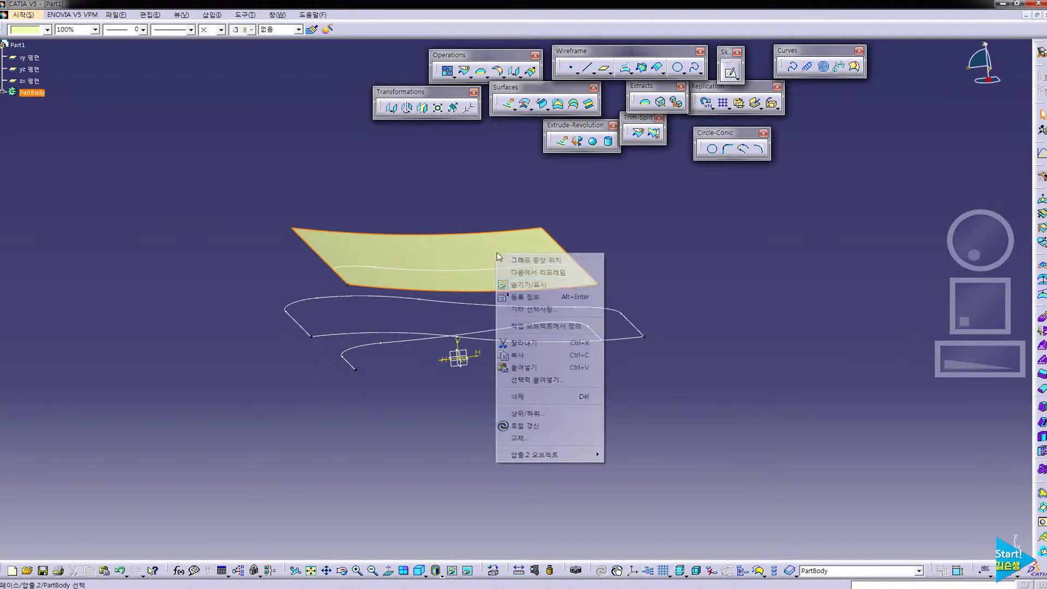
{"action": "left_click", "coordinate": [520, 283]}
{"action": "middle_click_drag", "start_coordinate": [513, 342], "coordinate": [530, 305]}
{"action": "right_click", "coordinate": [567, 290]}
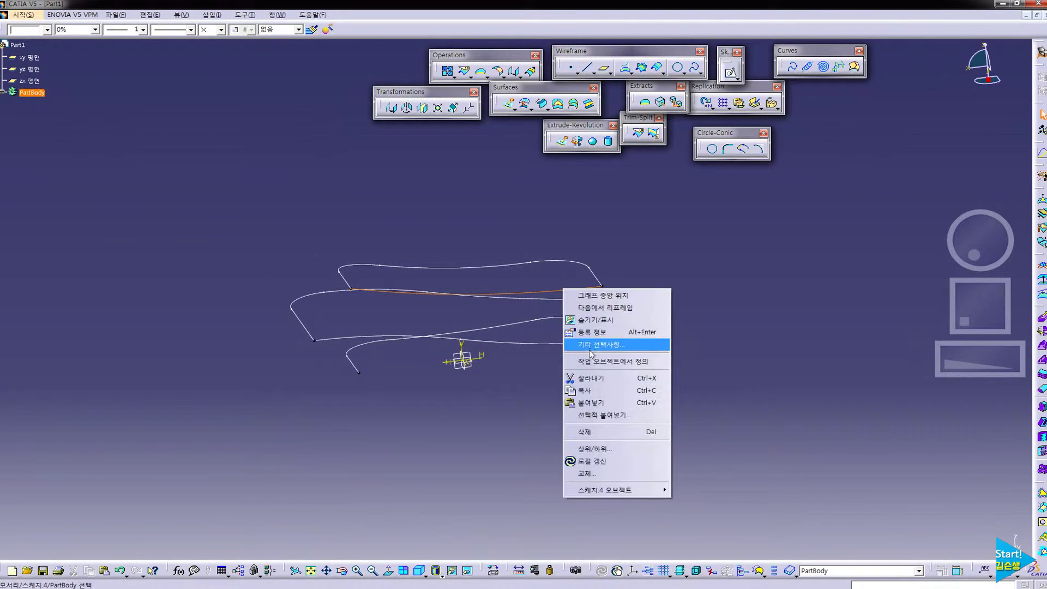
{"action": "left_click", "coordinate": [592, 325]}
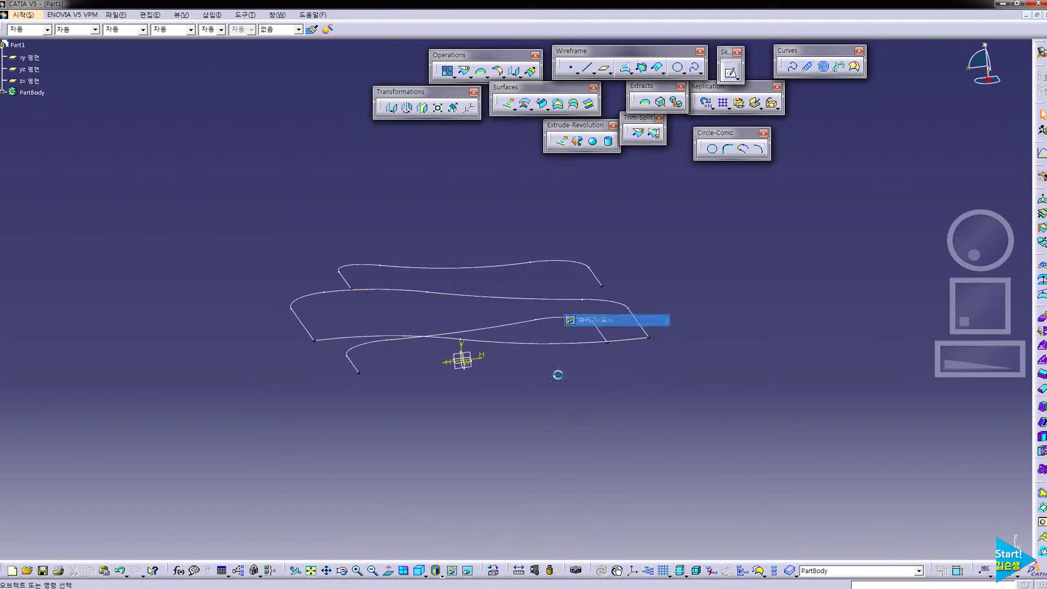
{"action": "right_click", "coordinate": [518, 344]}
{"action": "left_click", "coordinate": [570, 378]}
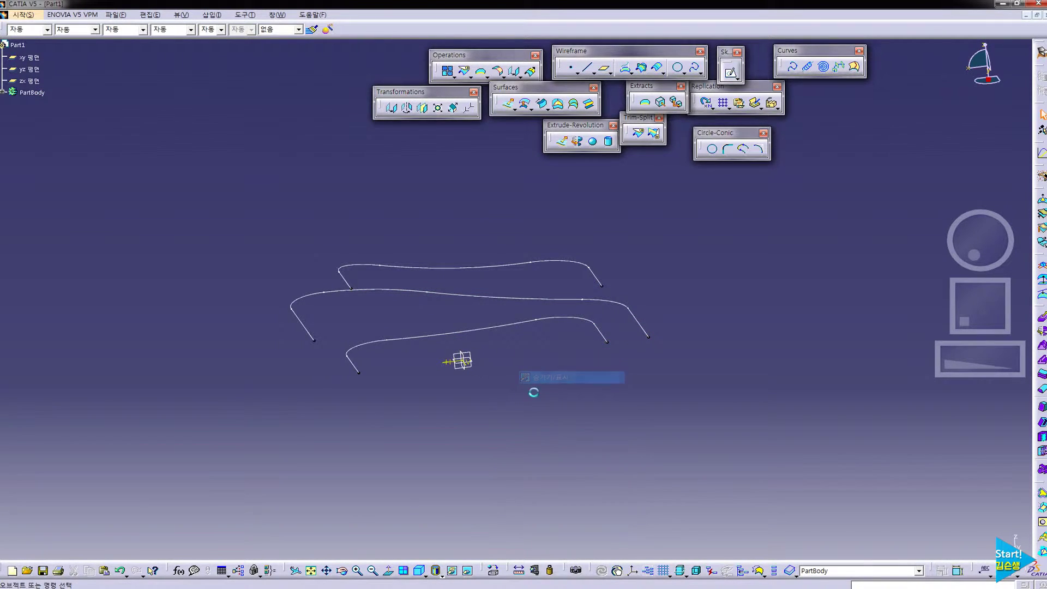
{"action": "right_click", "coordinate": [527, 326]}
{"action": "left_click", "coordinate": [540, 356]}
{"action": "middle_click_drag", "start_coordinate": [540, 375], "coordinate": [482, 375]}
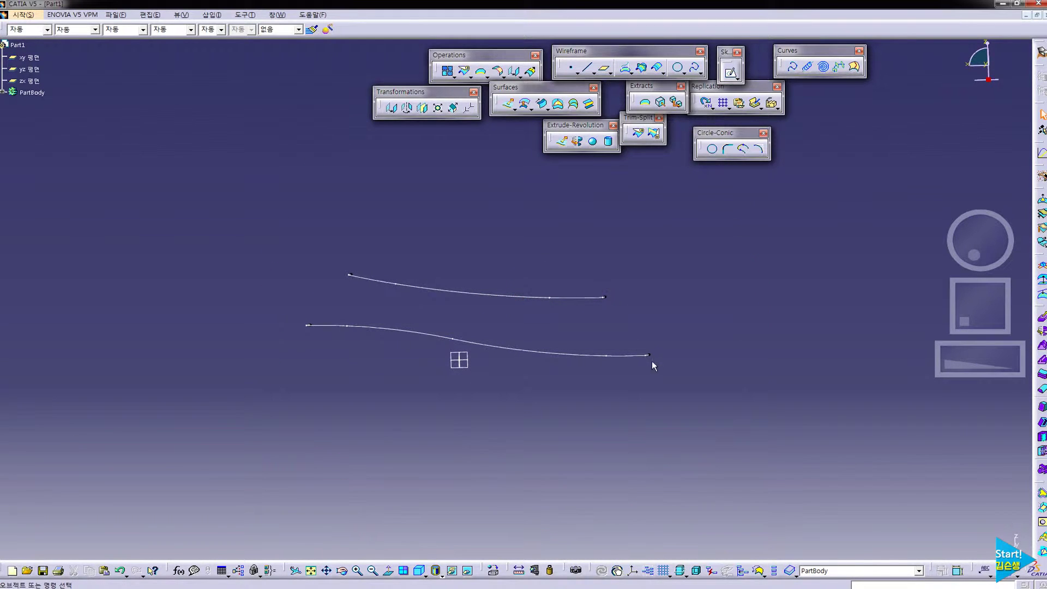
Open a new sketch on the zx plane and draw two crossing lines beside the right ends of the projected profiles
{"action": "left_click", "coordinate": [459, 359]}
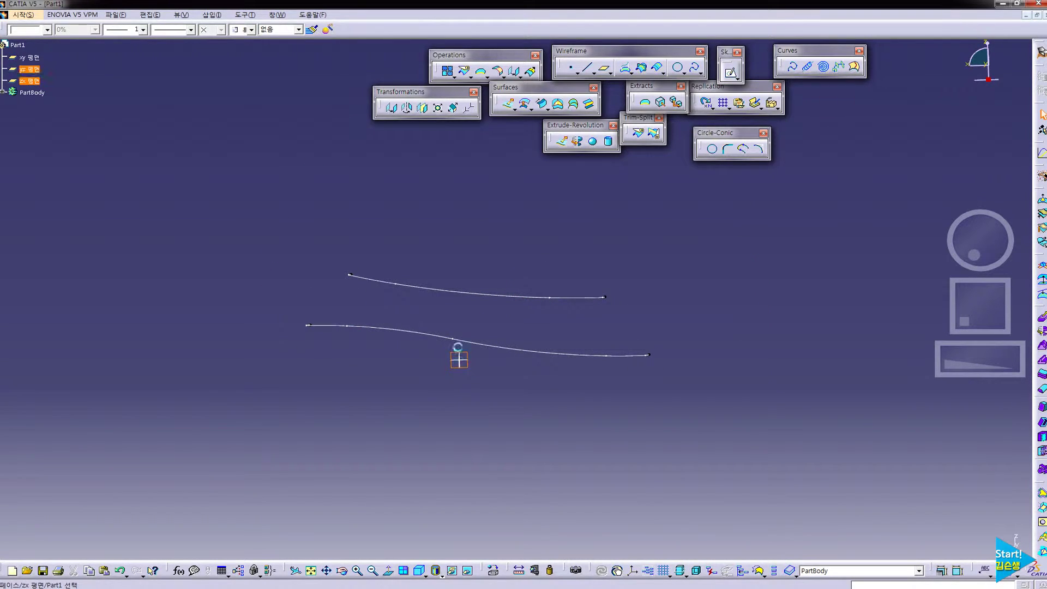
{"action": "left_click", "coordinate": [731, 71]}
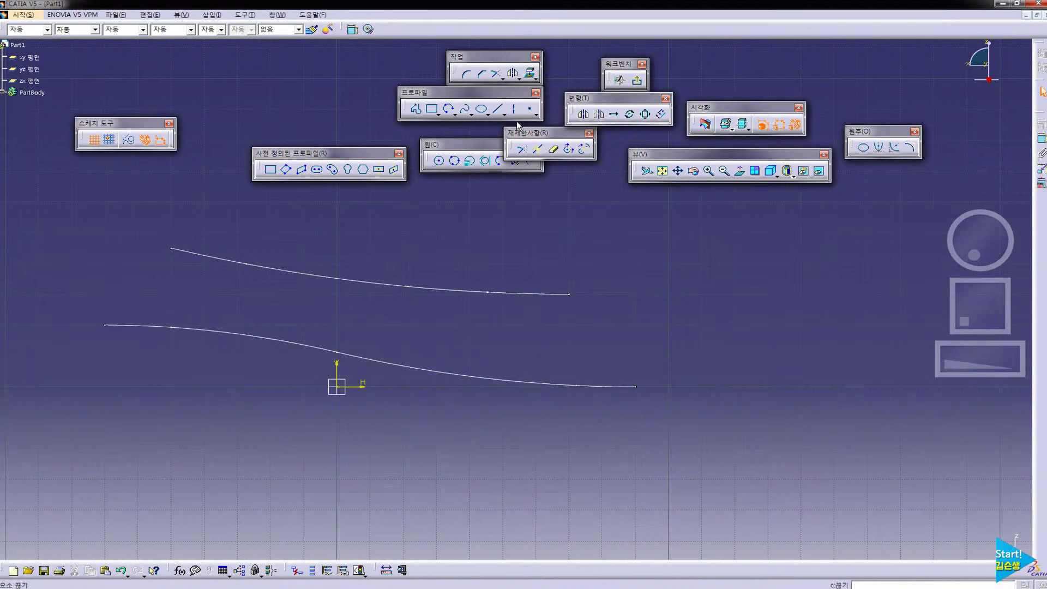
{"action": "left_click", "coordinate": [497, 109]}
{"action": "left_click", "coordinate": [584, 278]}
{"action": "left_click", "coordinate": [755, 344]}
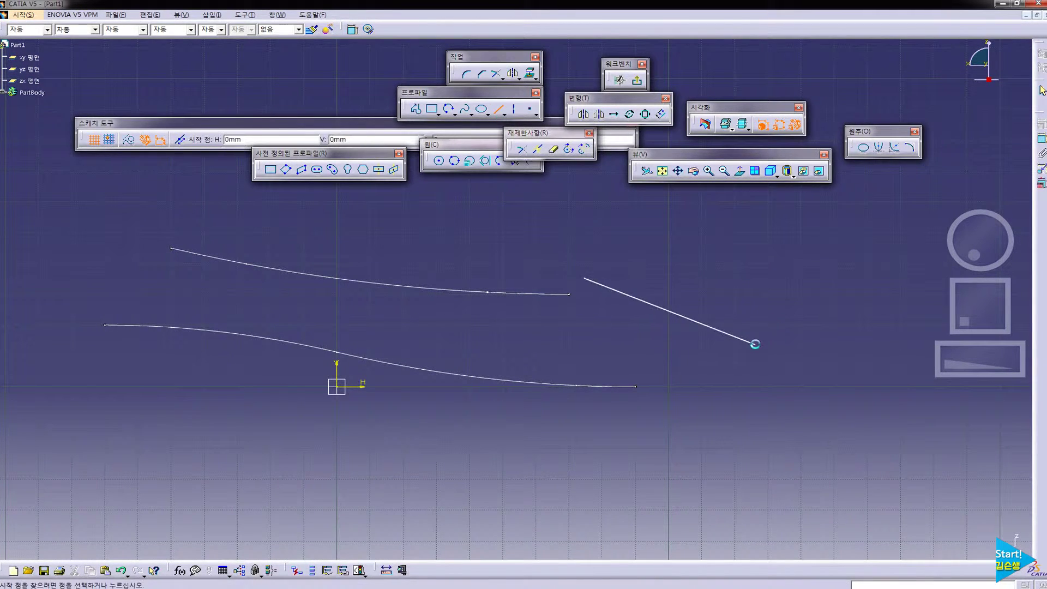
{"action": "left_click", "coordinate": [664, 382]}
{"action": "left_click", "coordinate": [604, 233]}
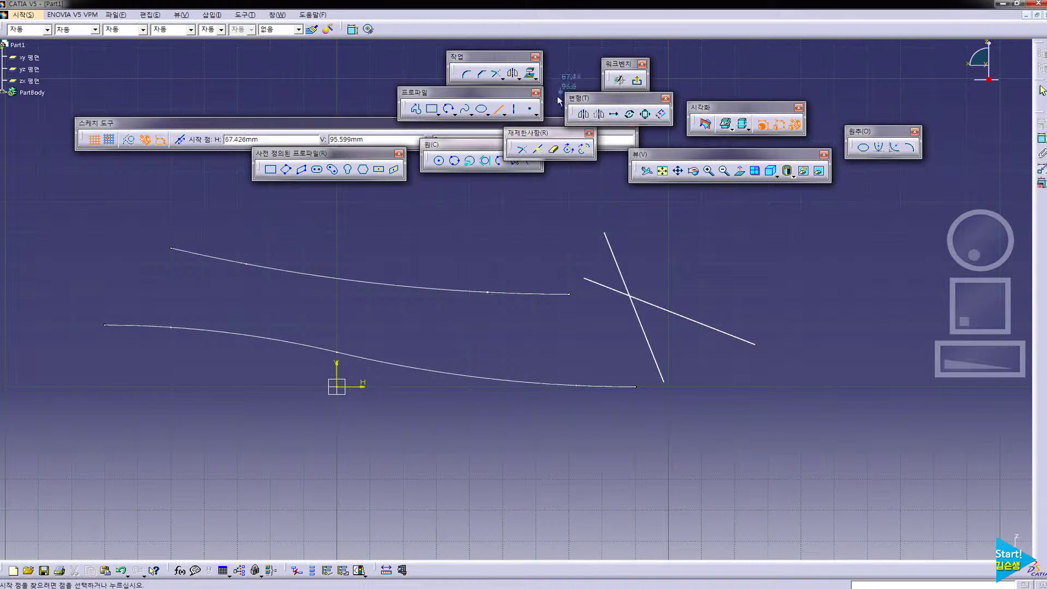
{"action": "key", "text": "Escape"}
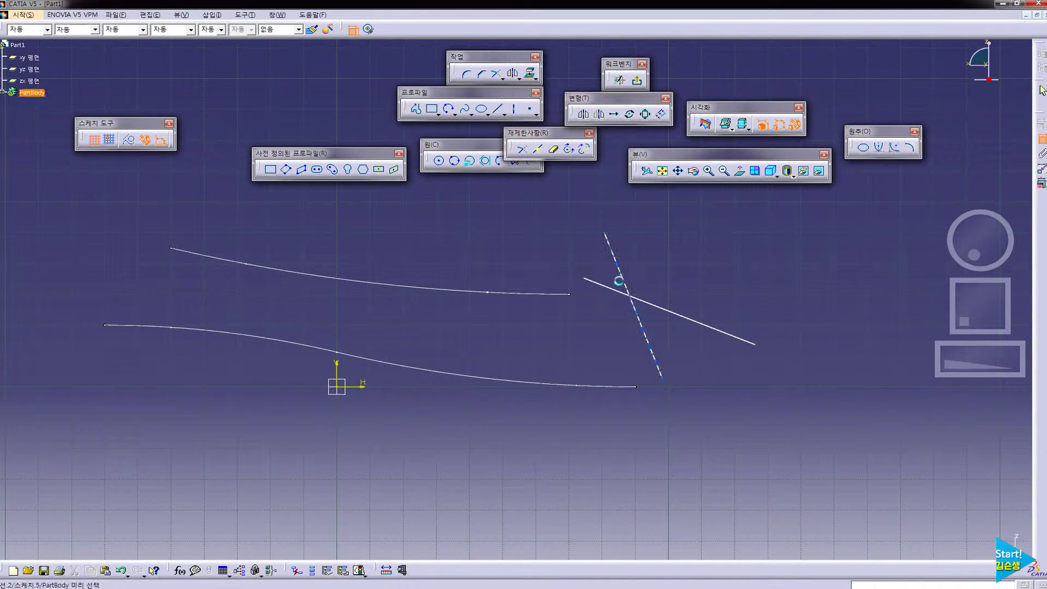
Make one line's start coincident with the upper profile's right end and the other line's with the lower profile's right end
{"action": "left_click", "coordinate": [569, 294]}
{"action": "left_click", "coordinate": [583, 278]}
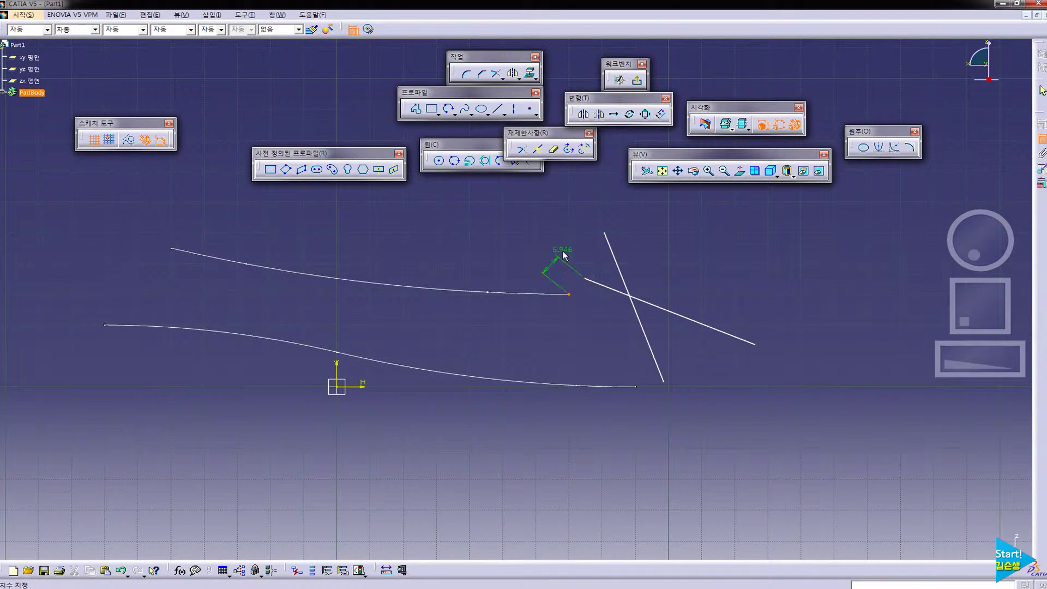
{"action": "right_click", "coordinate": [563, 255]}
{"action": "left_click", "coordinate": [580, 326]}
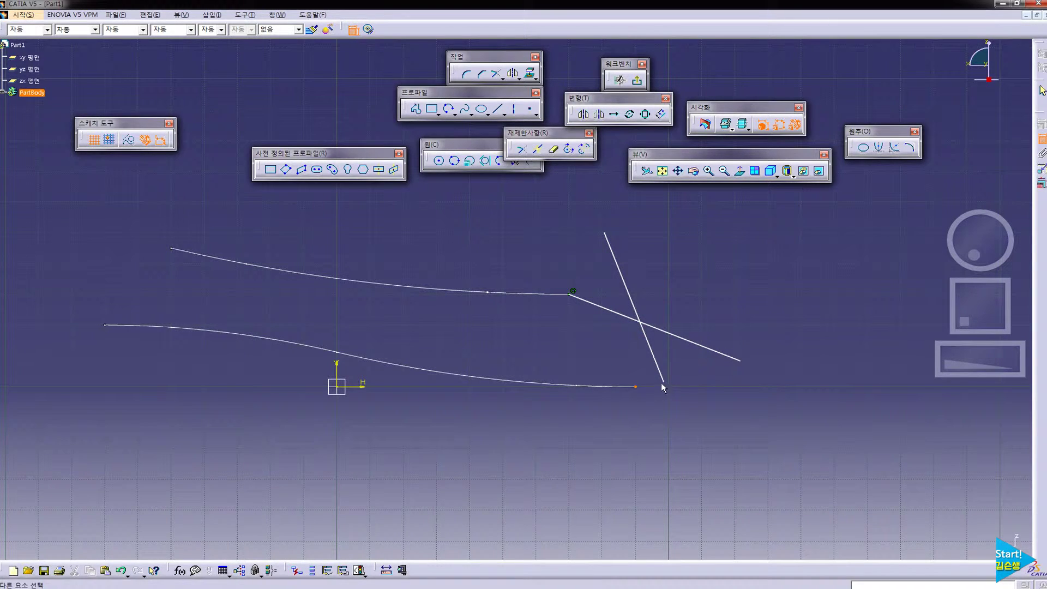
{"action": "right_click", "coordinate": [613, 354]}
{"action": "left_click", "coordinate": [641, 419]}
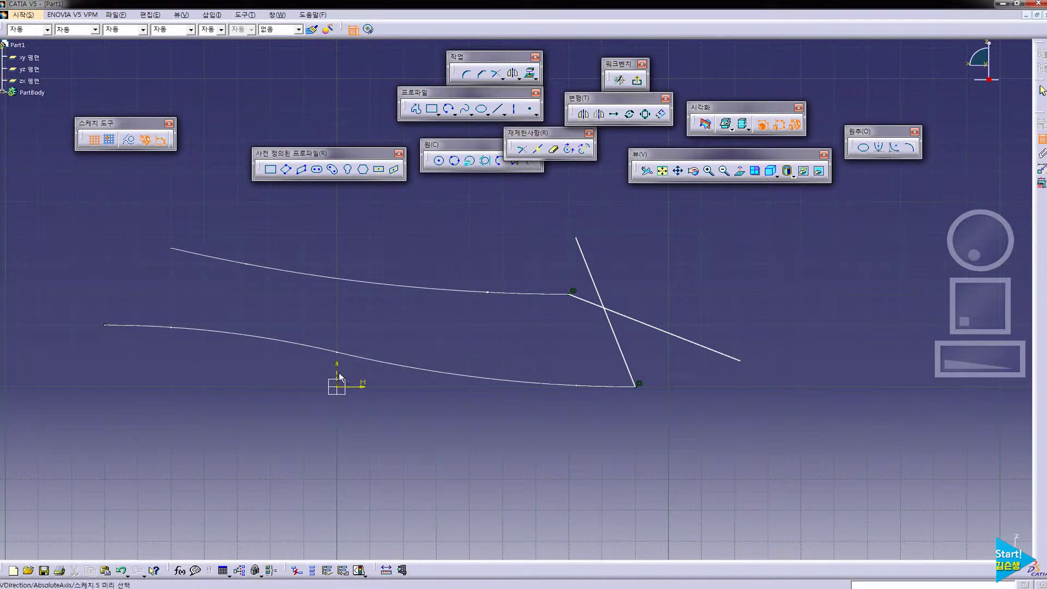
Check the section angles in the 9.pdf drawing and set the lower line's angle to the horizontal axis to 85°
{"action": "key", "text": "alt+Tab"}
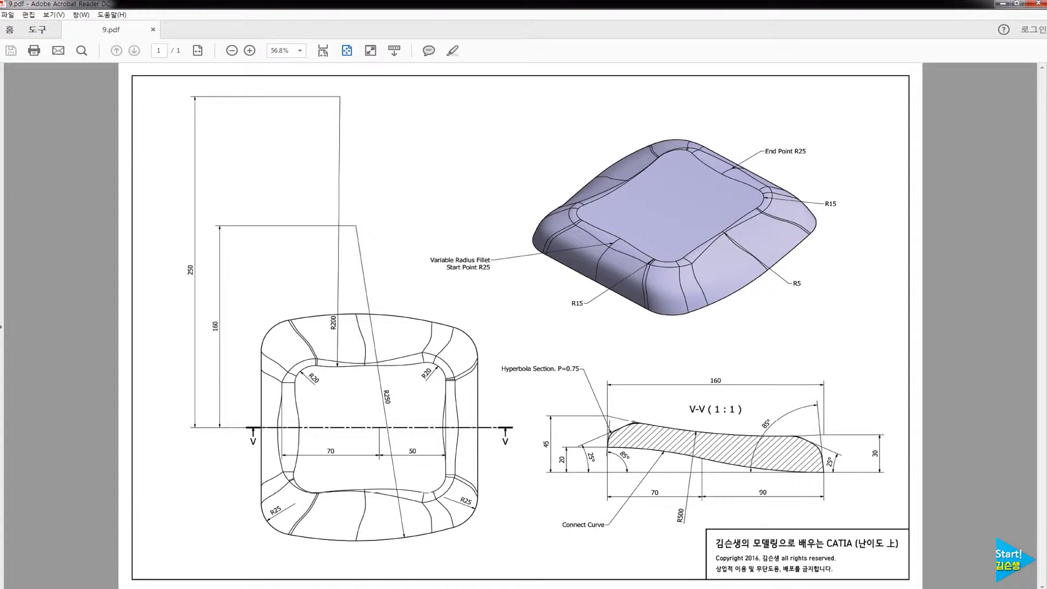
{"action": "key", "text": "alt+Tab"}
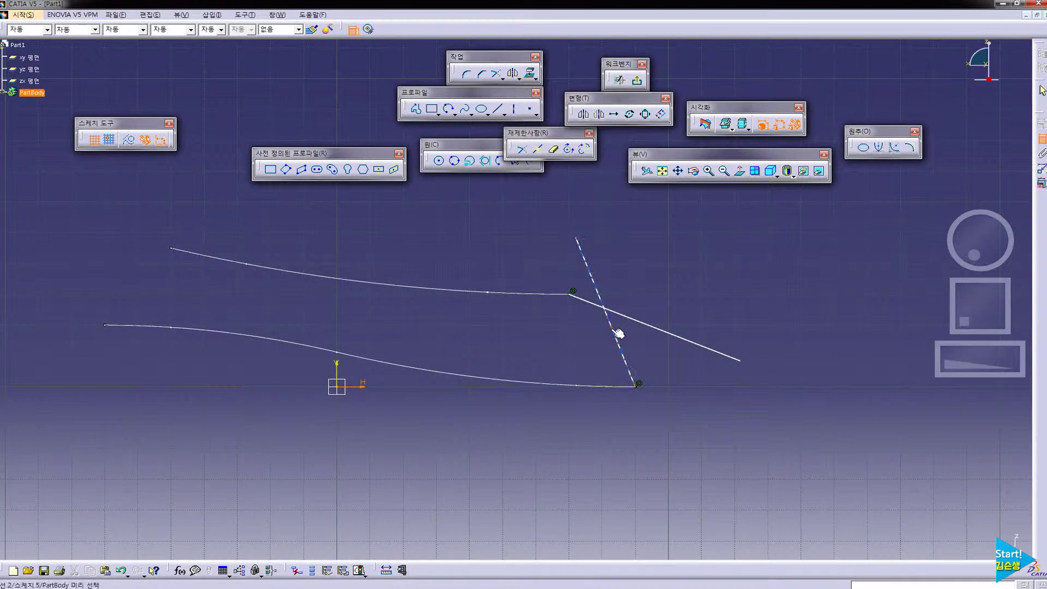
{"action": "left_click", "coordinate": [615, 330]}
{"action": "left_click", "coordinate": [522, 325]}
{"action": "double_click", "coordinate": [521, 325]}
{"action": "type", "text": "85"}
{"action": "key", "text": "Return"}
Dimension the upper guide line's angle to the vertical axis, check the section angles in 9.pdf, and set the dimension to 65°
{"action": "left_click", "coordinate": [337, 372]}
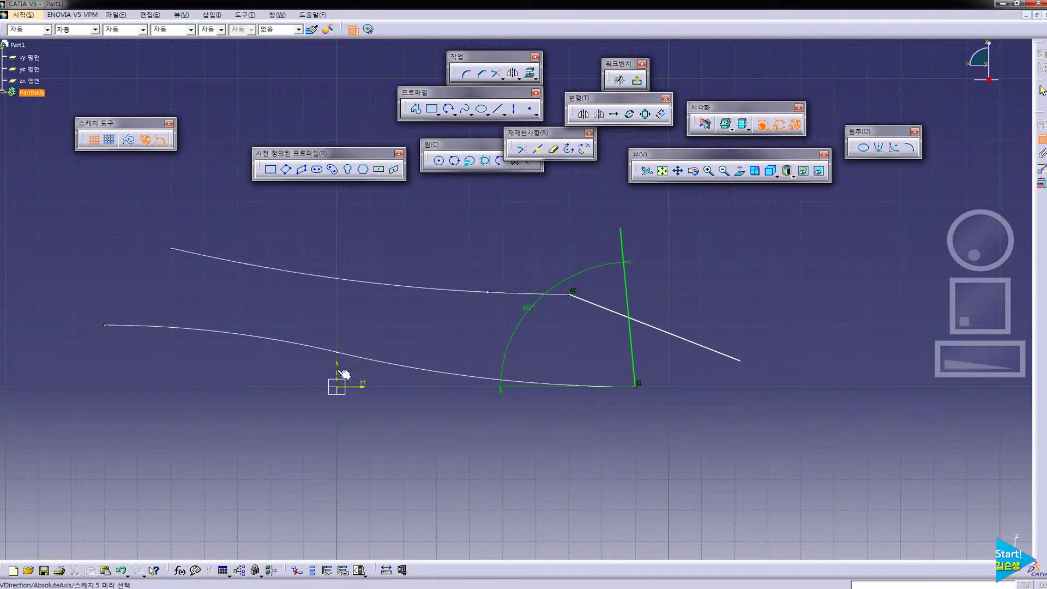
{"action": "left_click", "coordinate": [669, 332]}
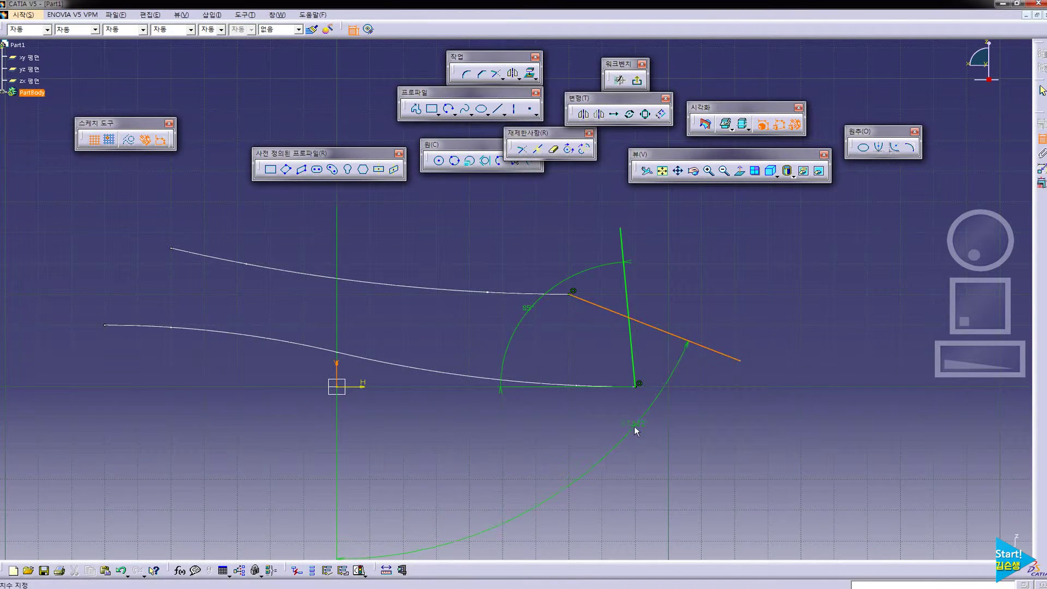
{"action": "left_click", "coordinate": [633, 426]}
{"action": "double_click", "coordinate": [634, 422]}
{"action": "type", "text": "25"}
{"action": "key", "text": "Return"}
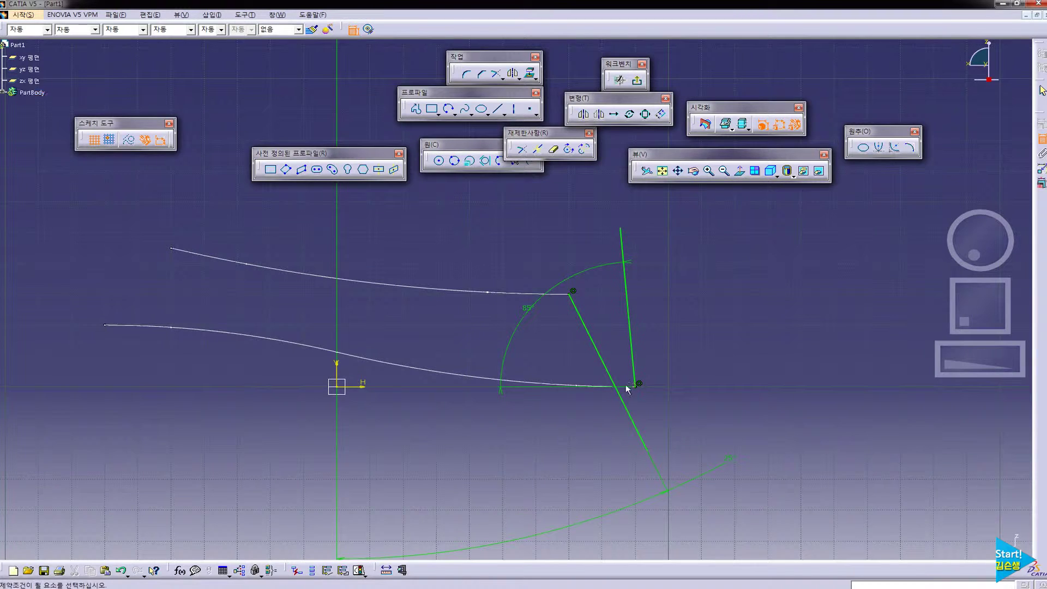
{"action": "key", "text": "alt+Tab"}
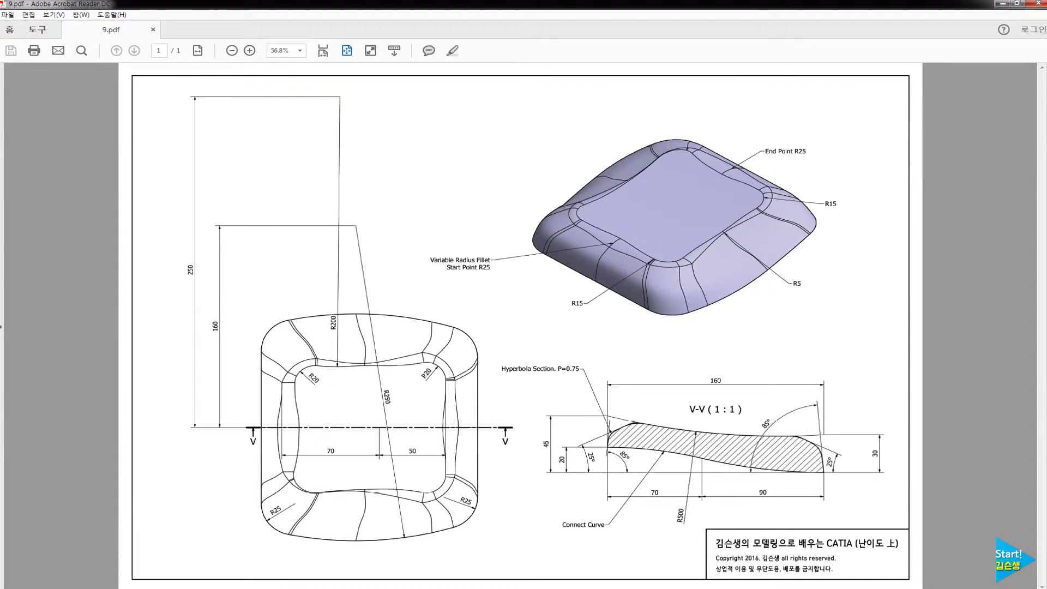
{"action": "key", "text": "alt+Tab"}
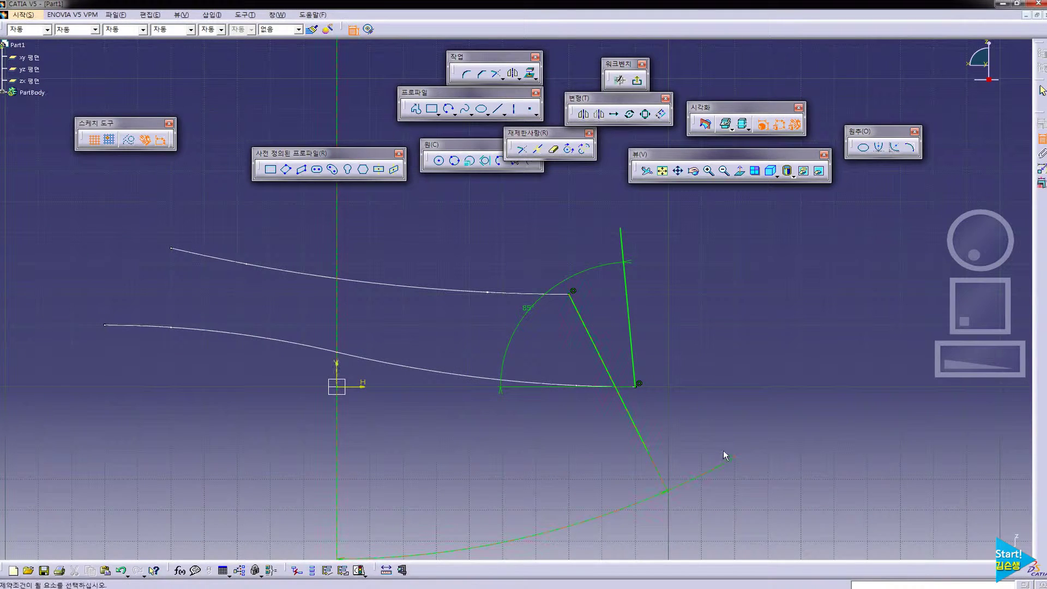
{"action": "double_click", "coordinate": [727, 460]}
{"action": "type", "text": "65deg"}
{"action": "key", "text": "Return"}
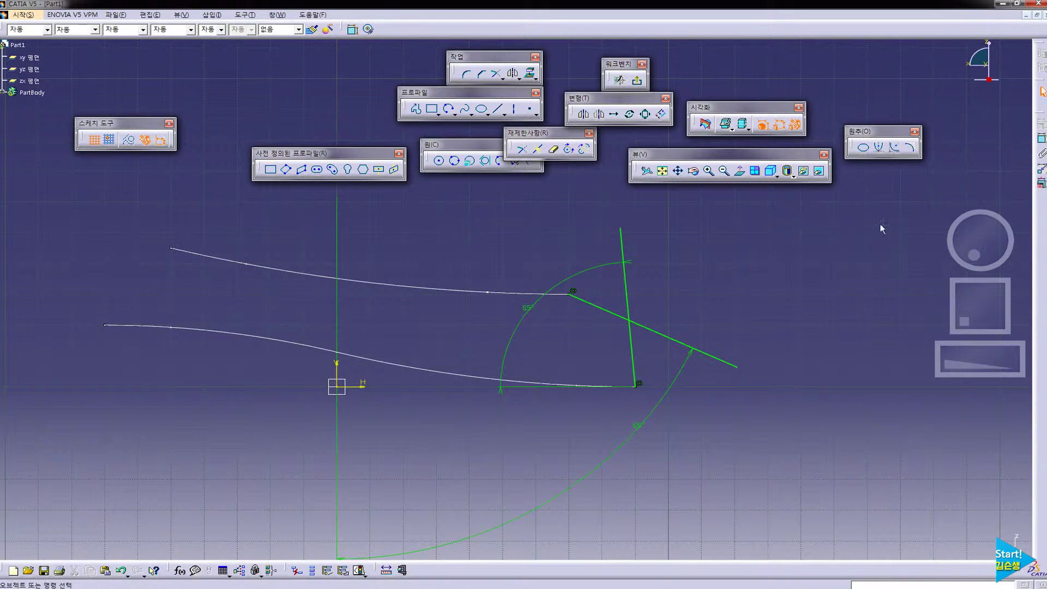
Trim the two guide lines at their crossing and draw a conic curve between the right ends of the two profiles
{"action": "left_click", "coordinate": [554, 148]}
{"action": "left_click", "coordinate": [652, 331]}
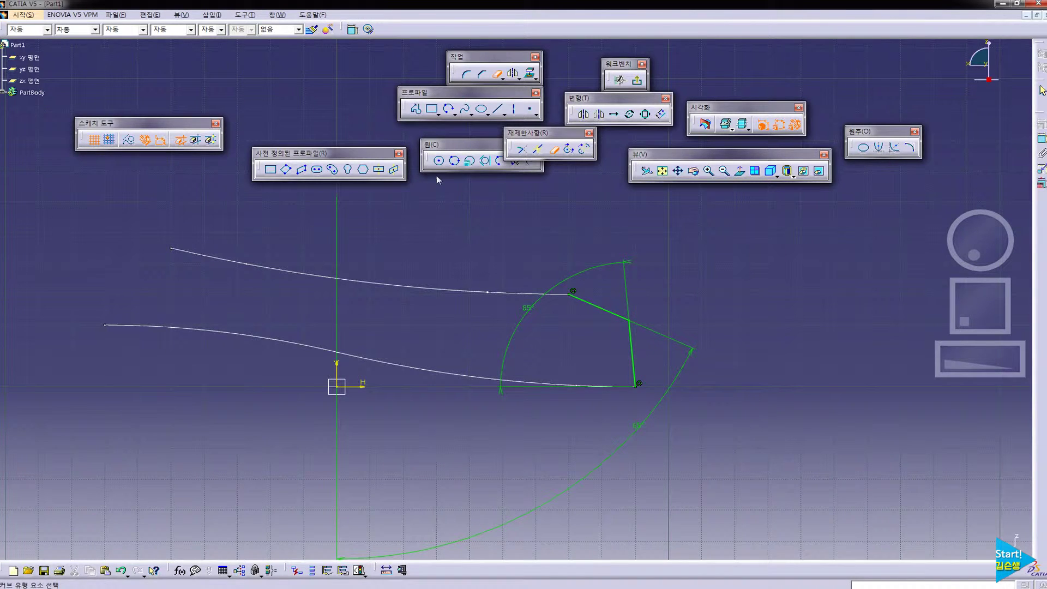
{"action": "left_click_drag", "start_coordinate": [433, 92], "coordinate": [406, 179]}
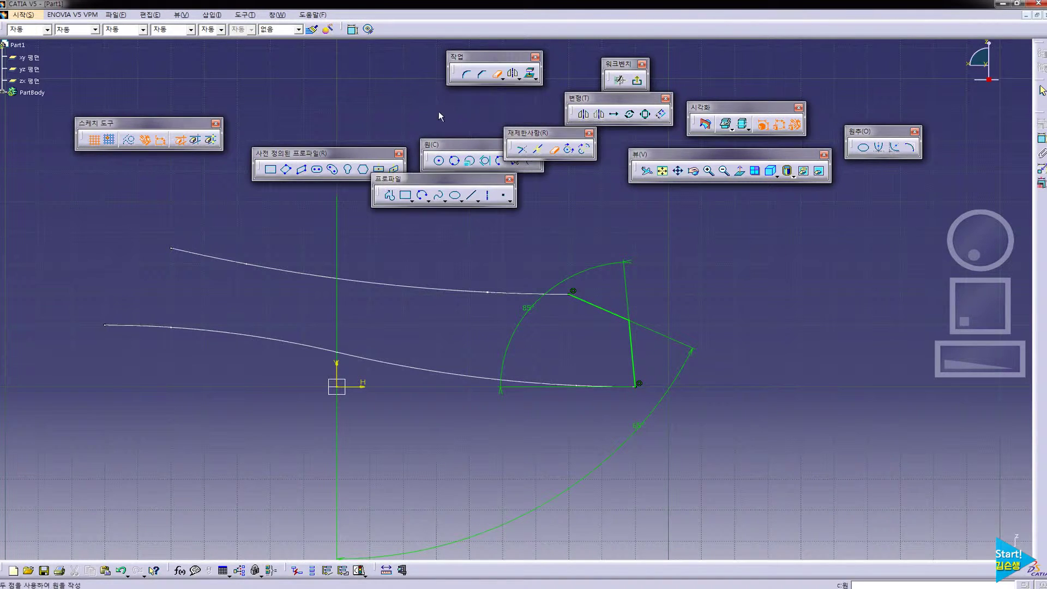
{"action": "left_click", "coordinate": [460, 200]}
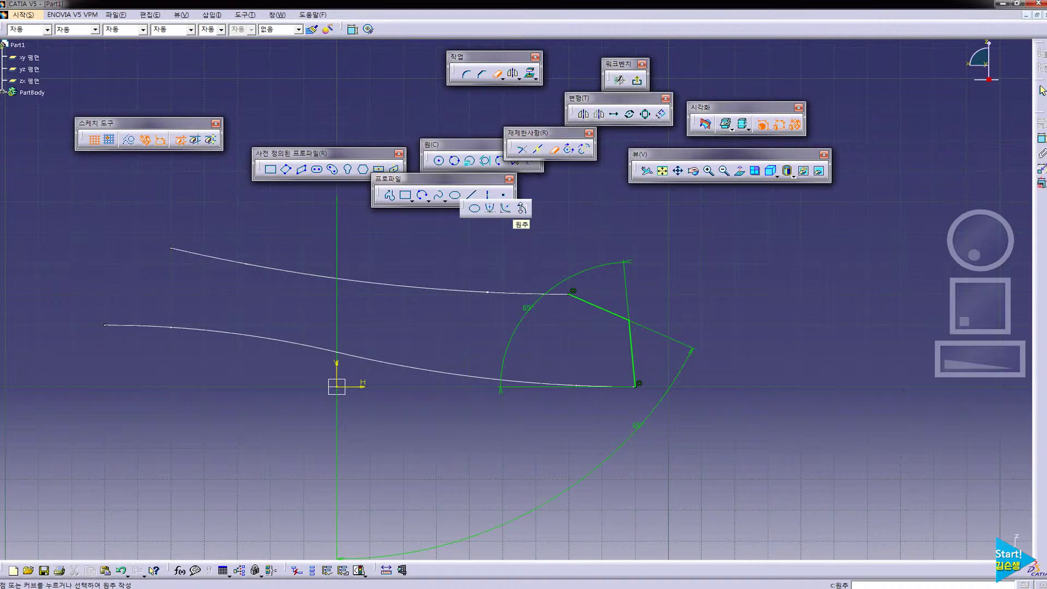
{"action": "left_click", "coordinate": [521, 208]}
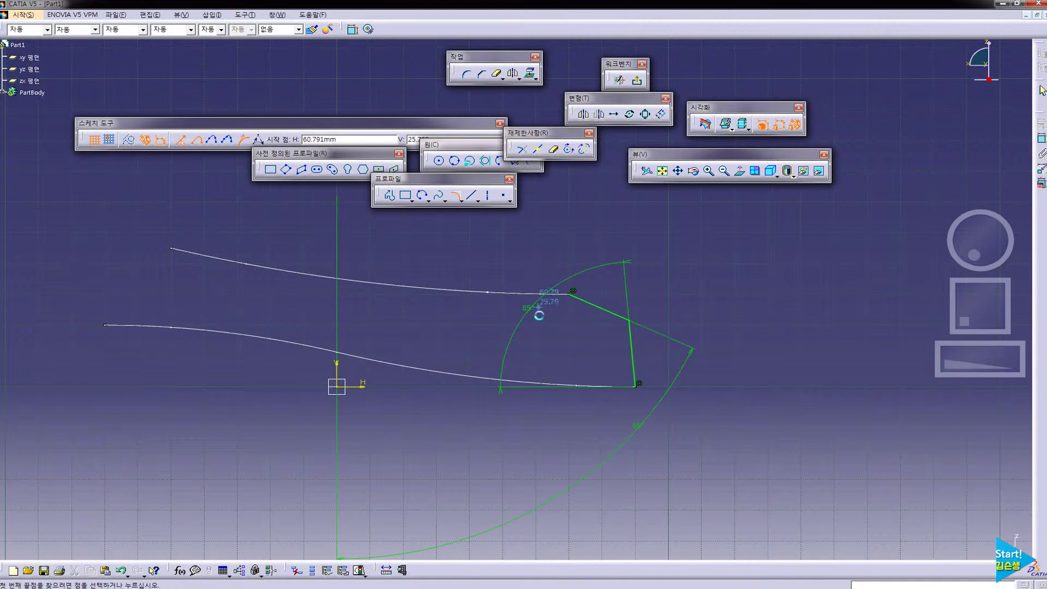
{"action": "left_click", "coordinate": [569, 294]}
{"action": "left_click", "coordinate": [635, 386]}
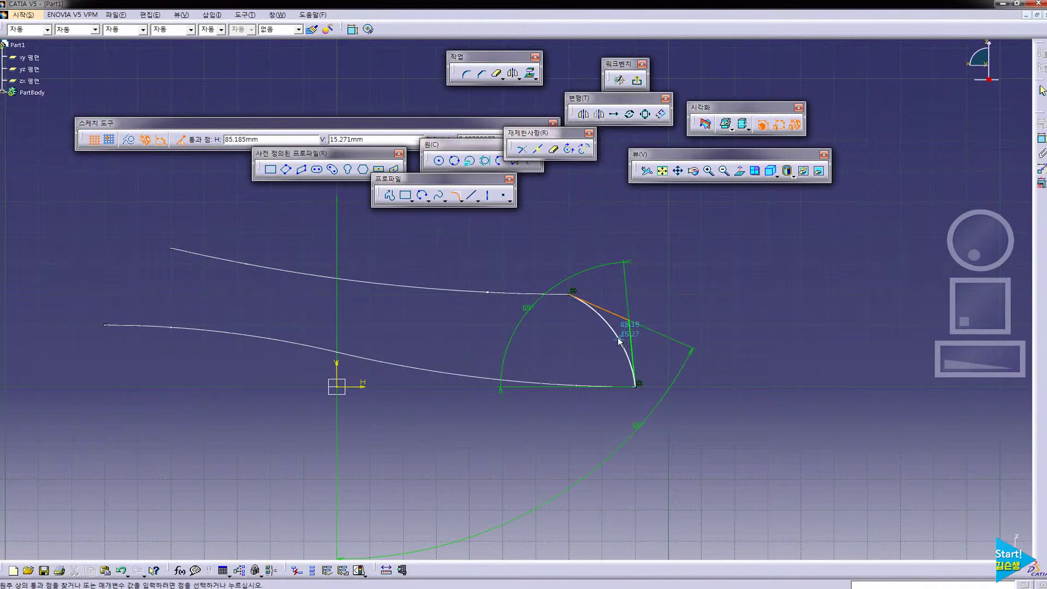
{"action": "left_click", "coordinate": [620, 341]}
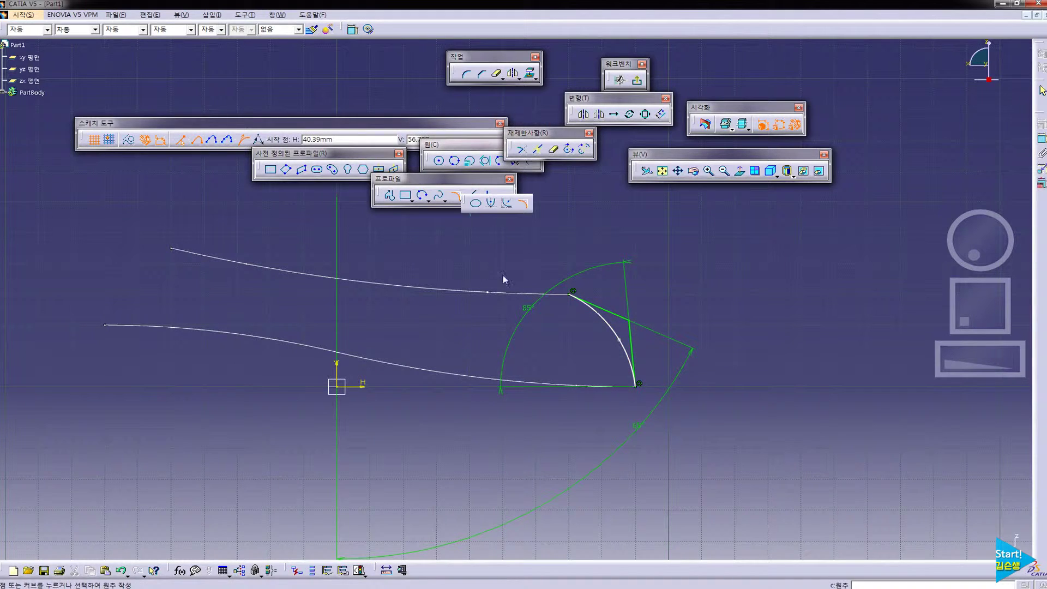
{"action": "left_click", "coordinate": [454, 195]}
Check the section note in 9.pdf, then redefine the conic with parameter 0.75 and the guide lines' crossing as tangent intersection point
{"action": "left_click", "coordinate": [364, 587]}
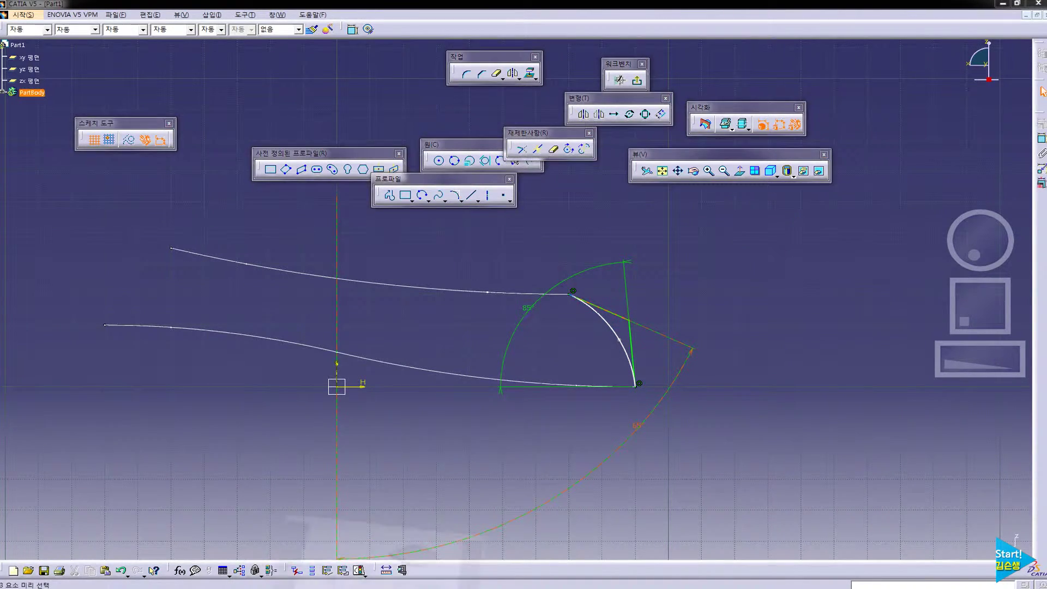
{"action": "left_click_drag", "start_coordinate": [540, 380], "coordinate": [594, 350]}
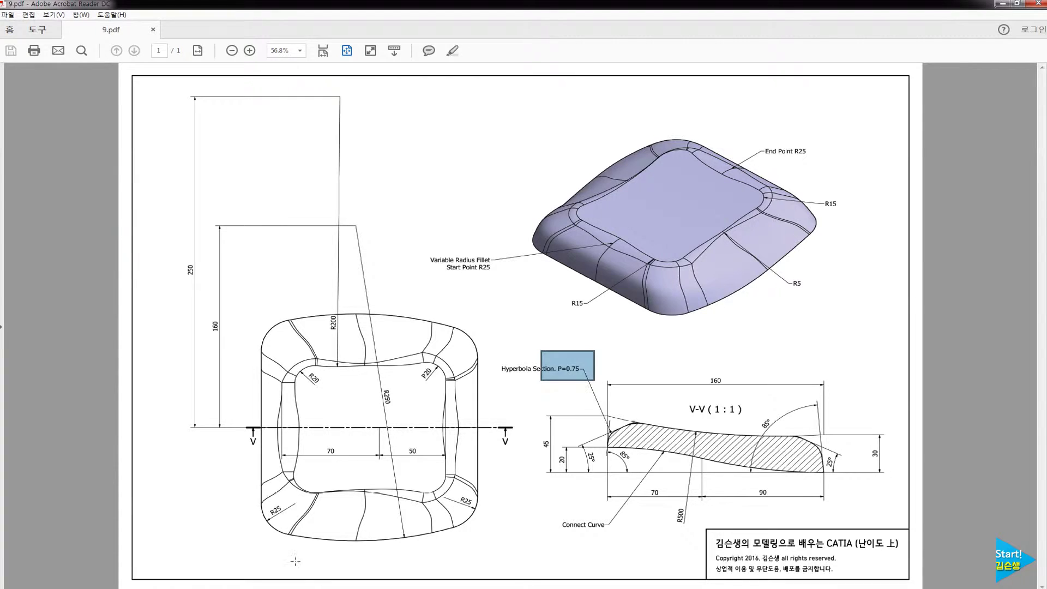
{"action": "left_click", "coordinate": [364, 588]}
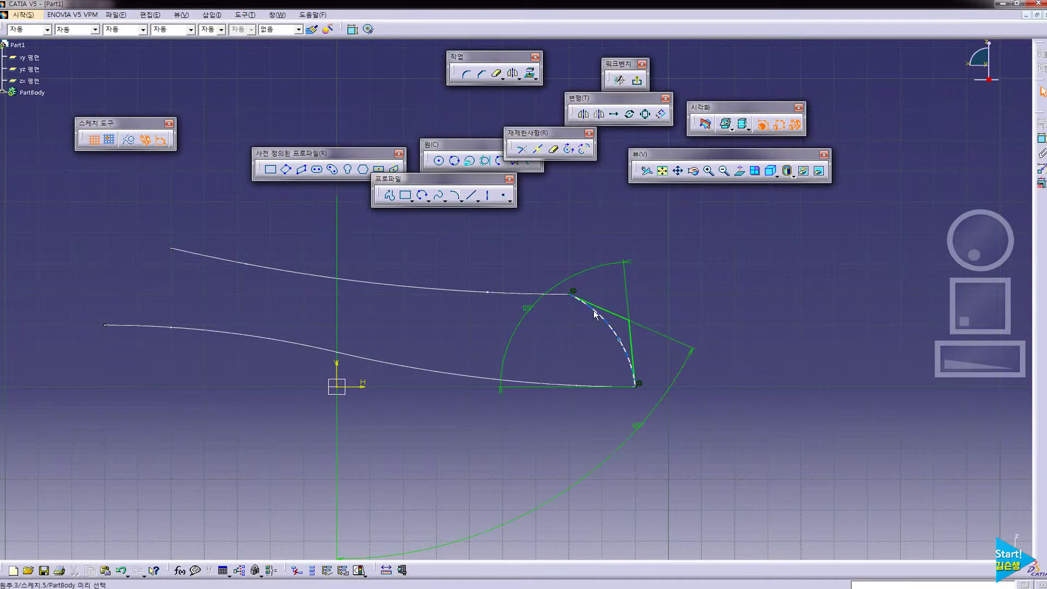
{"action": "double_click", "coordinate": [611, 331]}
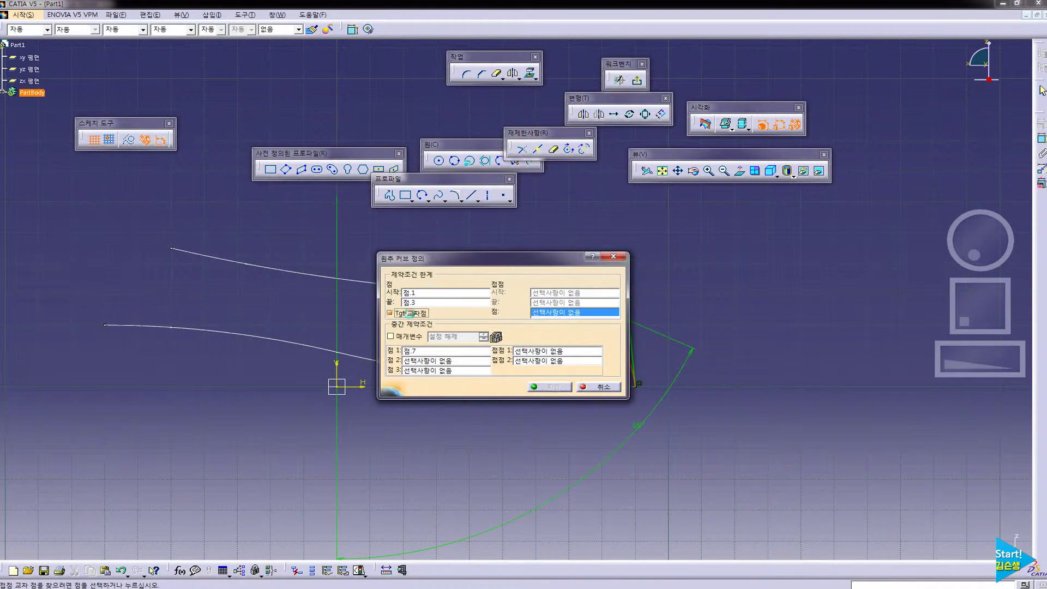
{"action": "left_click", "coordinate": [418, 338]}
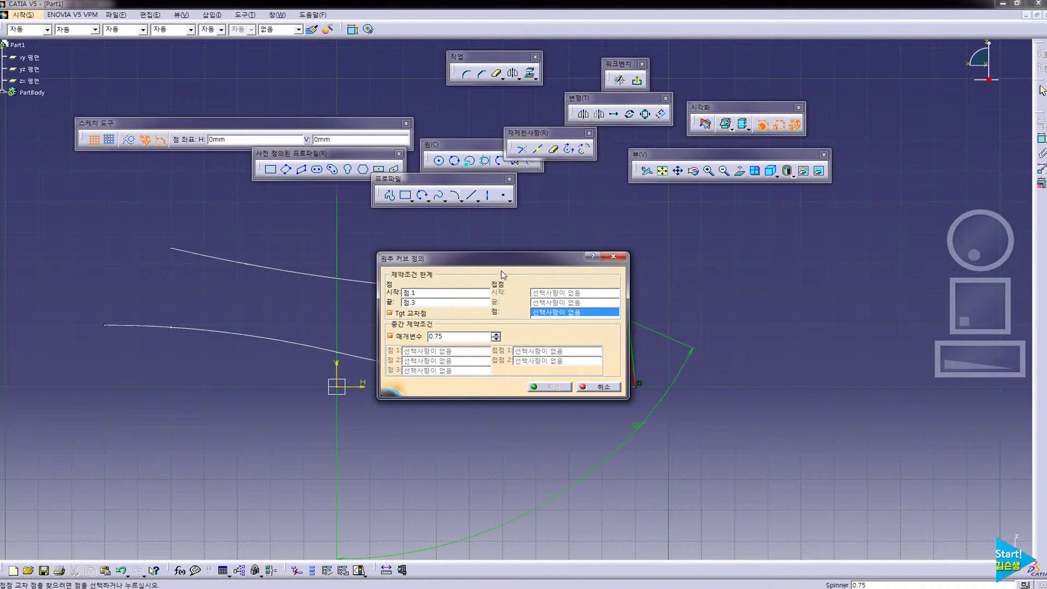
{"action": "left_click_drag", "start_coordinate": [496, 253], "coordinate": [406, 261]}
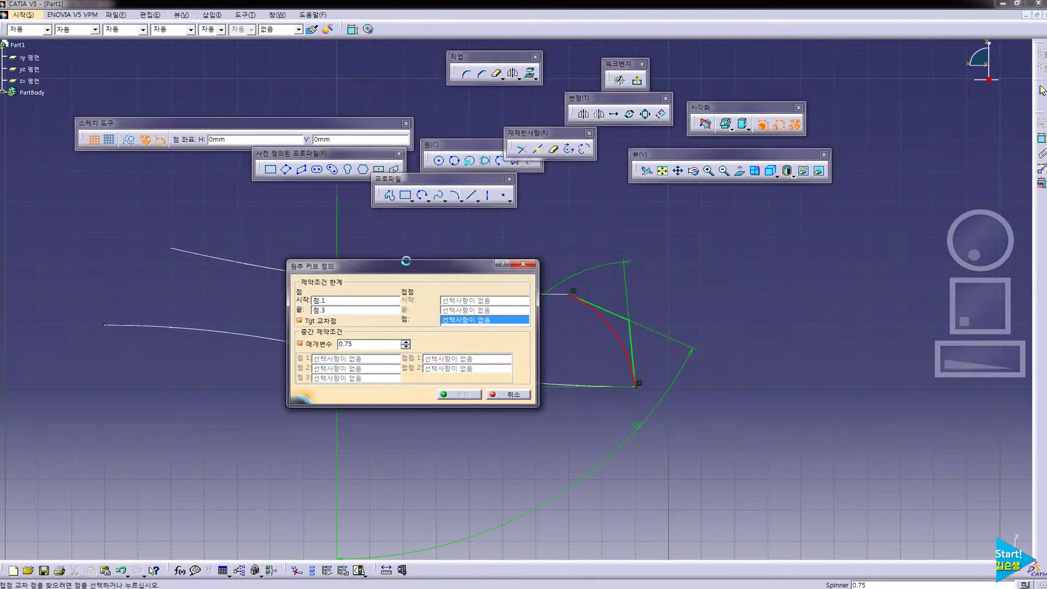
{"action": "left_click", "coordinate": [634, 321]}
{"action": "left_click", "coordinate": [473, 394]}
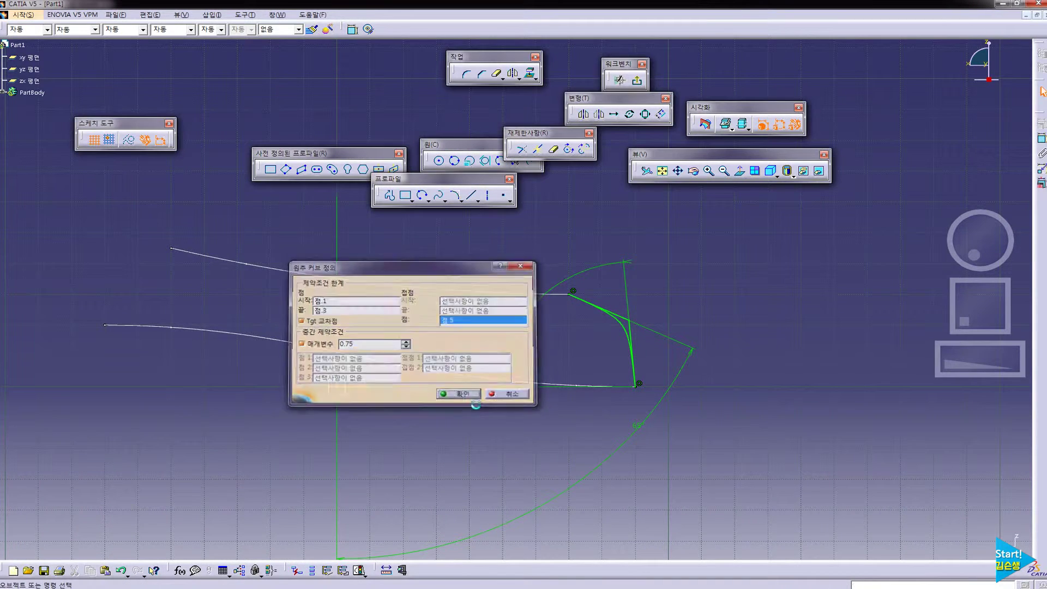
Convert the two guide lines to construction elements and exit the sketch
{"action": "left_click", "coordinate": [626, 320]}
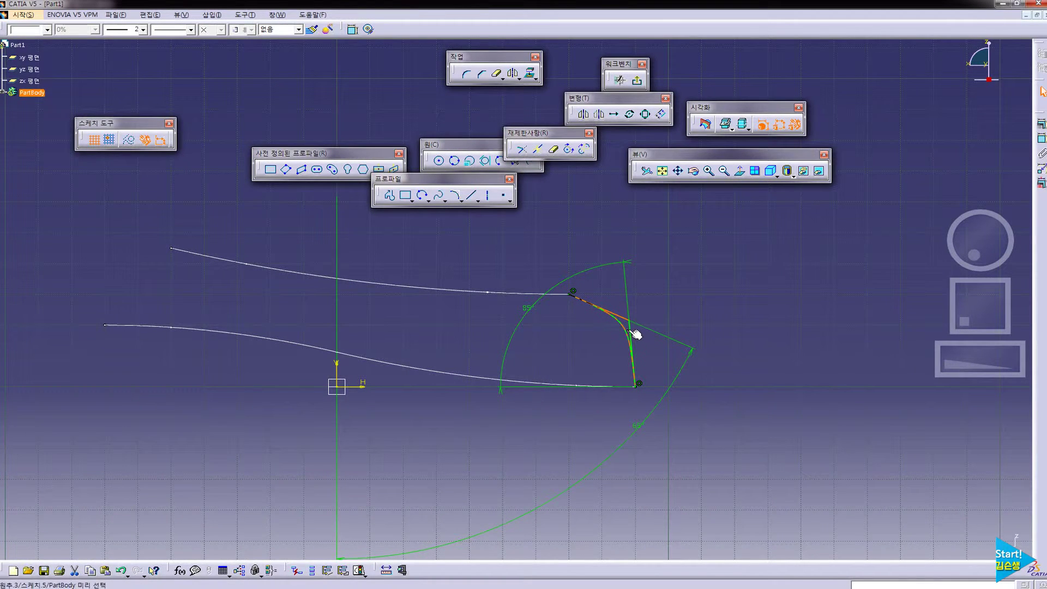
{"action": "left_click", "coordinate": [630, 331], "text": "ctrl"}
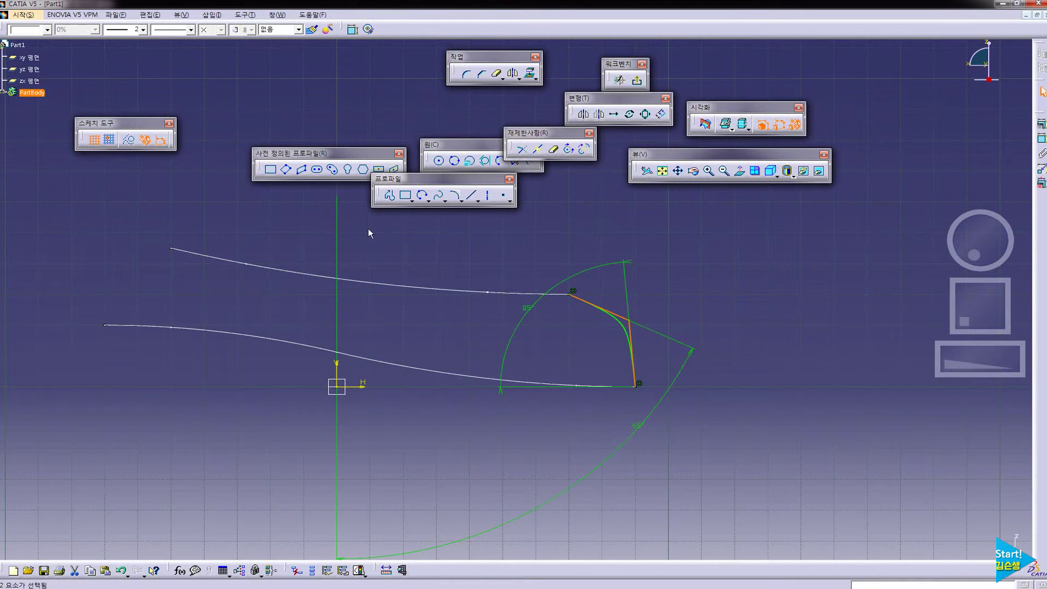
{"action": "left_click", "coordinate": [127, 141]}
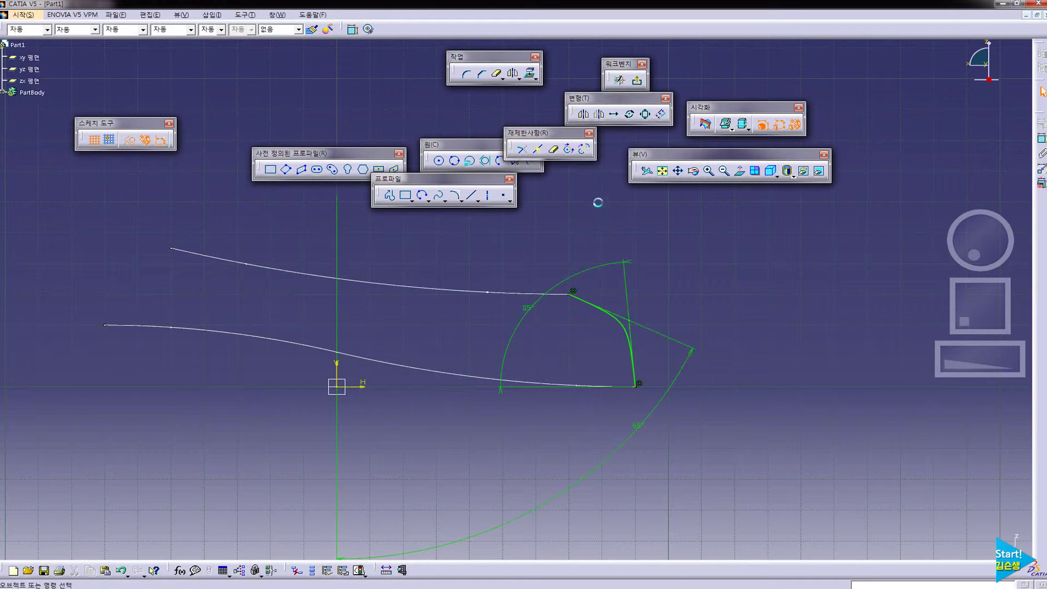
{"action": "left_click", "coordinate": [637, 82]}
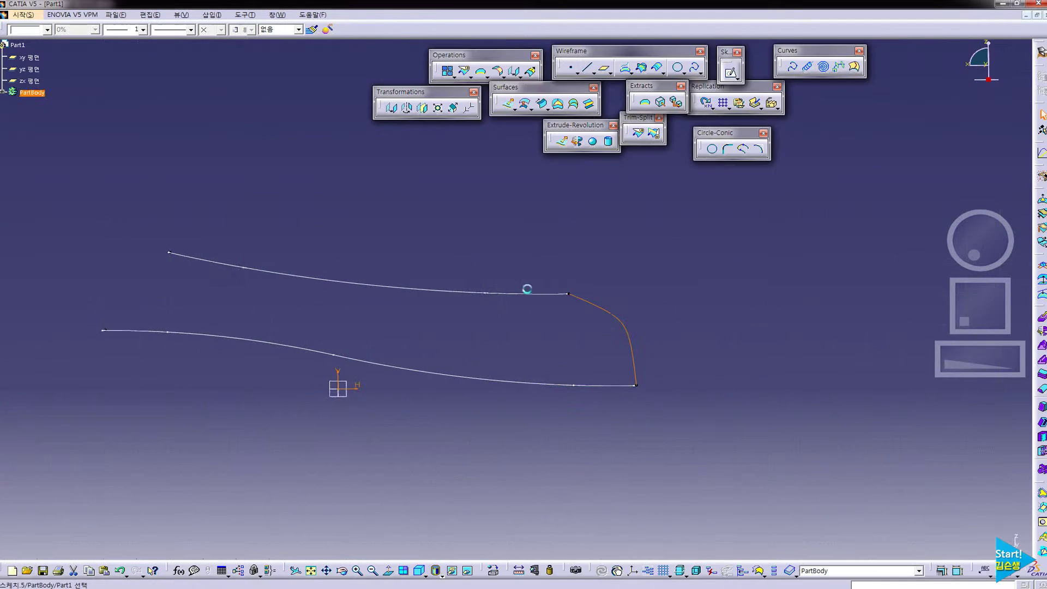
Open a new sketch on the zx plane and draw two crossing lines beside the left ends of the projected profiles
{"action": "left_click", "coordinate": [349, 385]}
{"action": "left_click", "coordinate": [730, 72]}
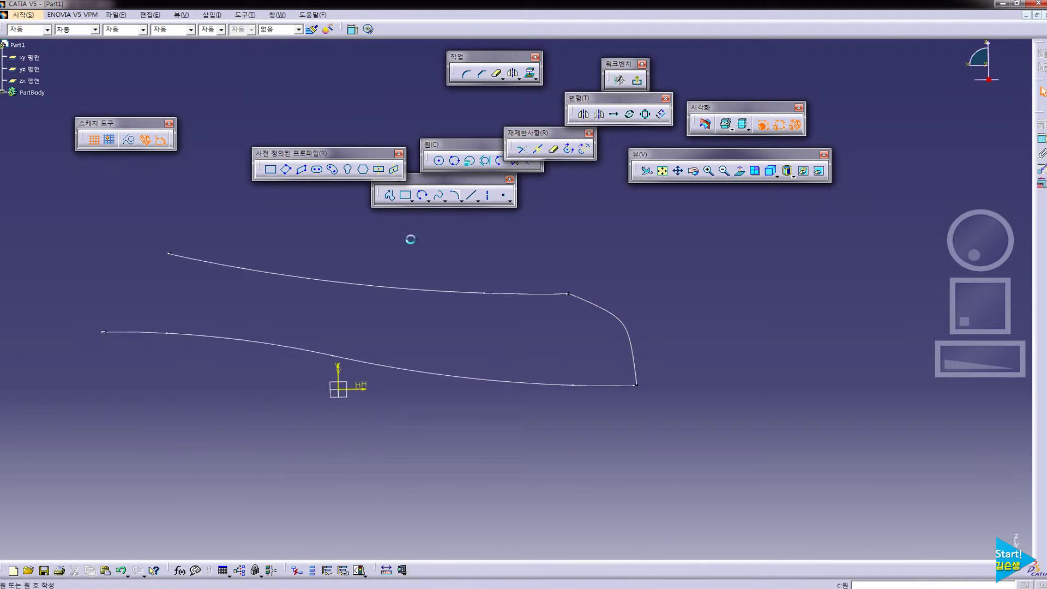
{"action": "left_click", "coordinate": [472, 194]}
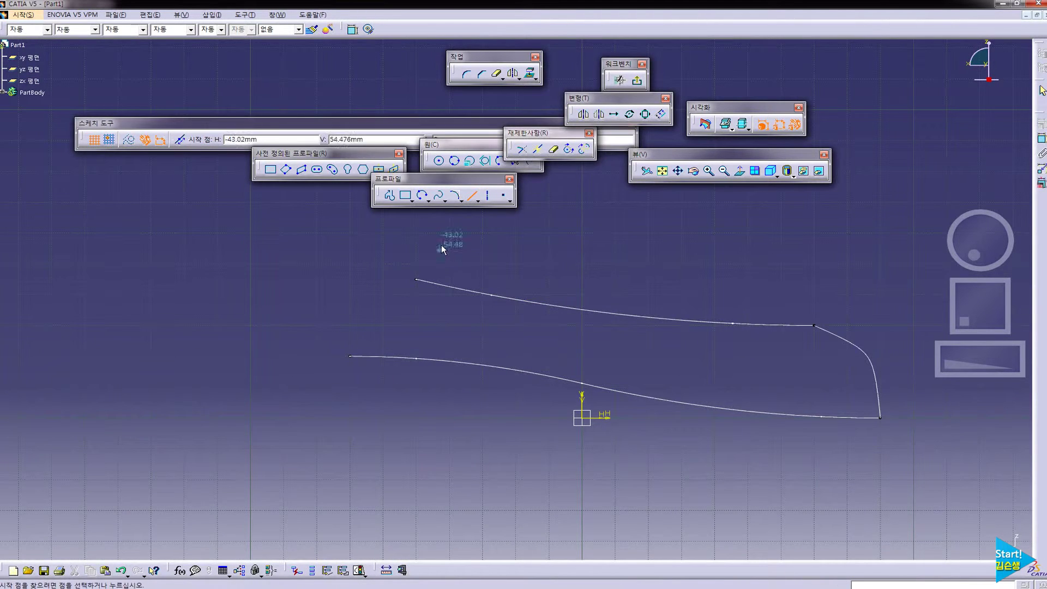
{"action": "left_click", "coordinate": [441, 246]}
{"action": "left_click", "coordinate": [328, 371]}
{"action": "left_click", "coordinate": [379, 215]}
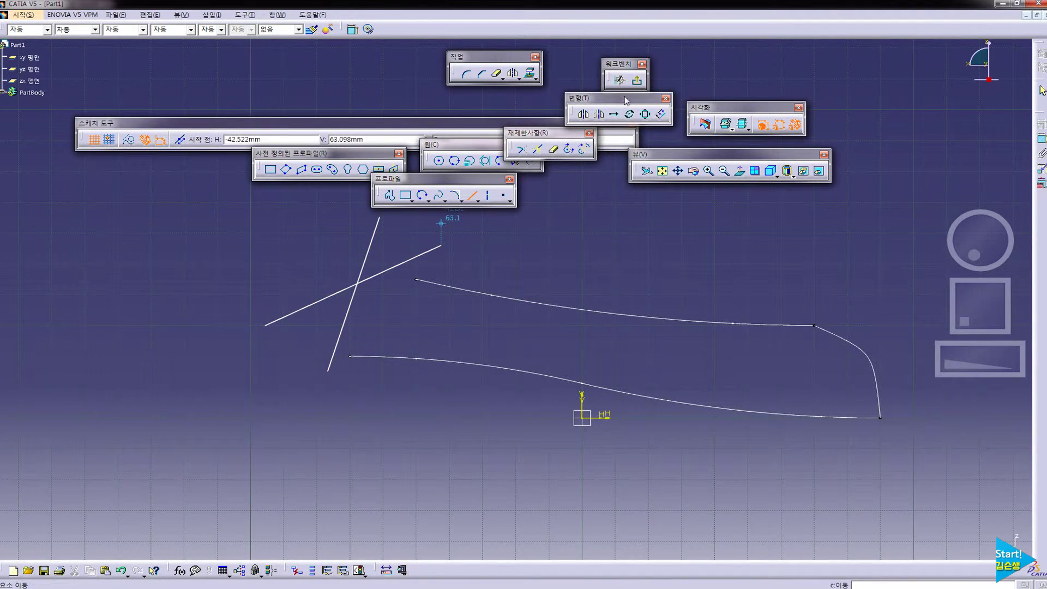
Make the steep line's lower end coincident with the lower profile's left end and the other line's upper end with the upper profile's
{"action": "left_click", "coordinate": [1041, 140]}
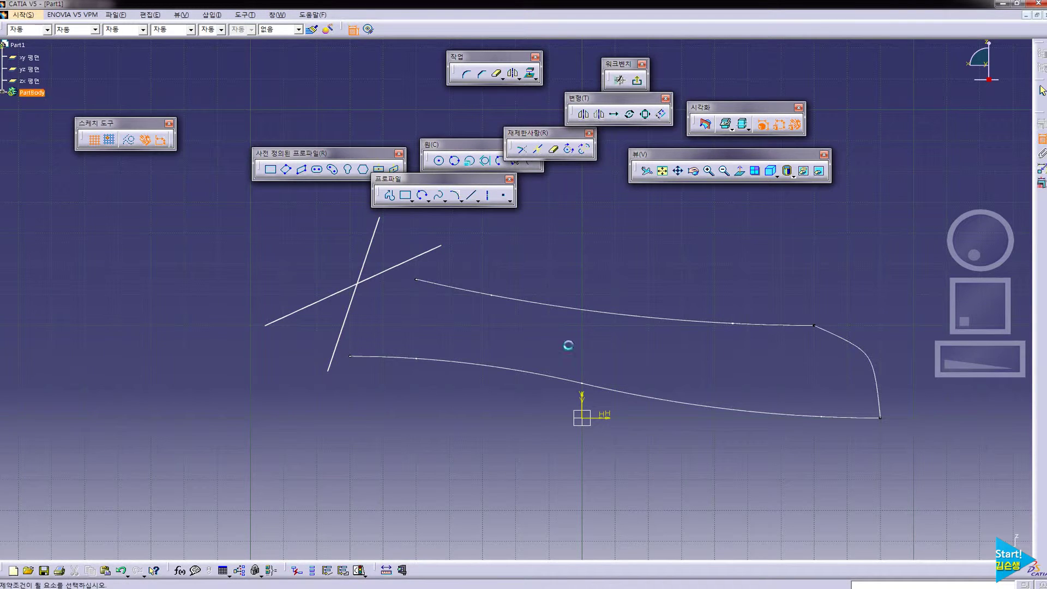
{"action": "right_click", "coordinate": [354, 359]}
{"action": "left_click", "coordinate": [420, 370]}
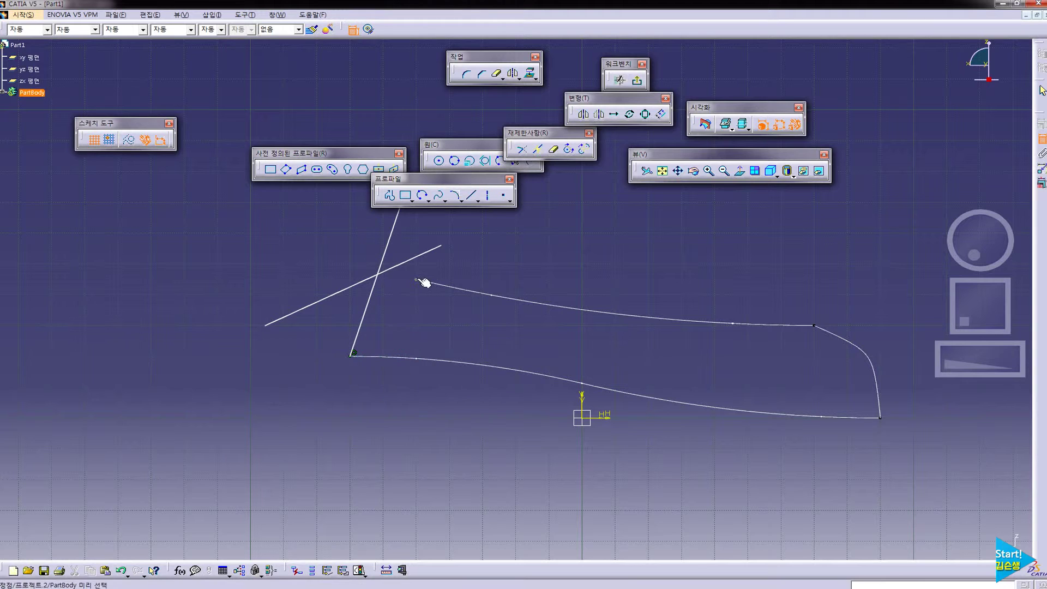
{"action": "left_click", "coordinate": [443, 246]}
{"action": "right_click", "coordinate": [469, 255]}
{"action": "left_click", "coordinate": [494, 332]}
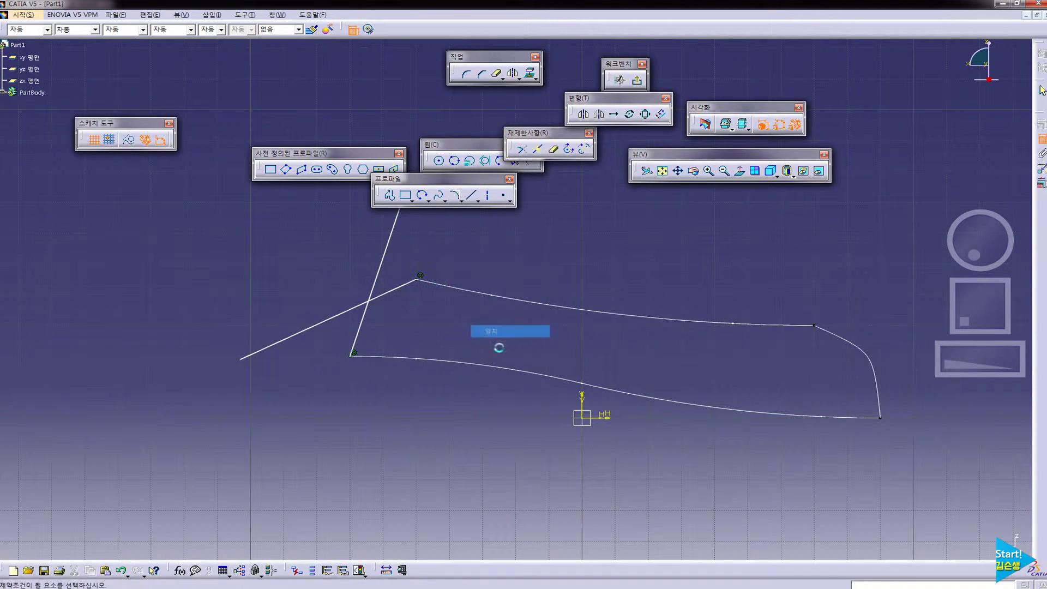
Dimension the steep line's angle to the vertical axis and set it to 15°
{"action": "key", "text": "alt+Tab"}
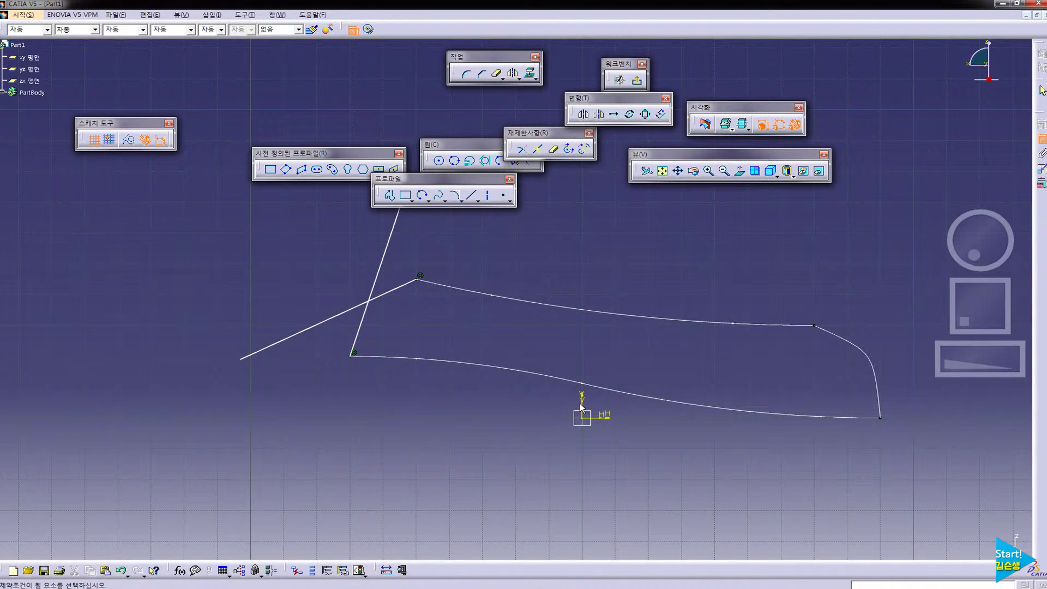
{"action": "left_click", "coordinate": [364, 321]}
{"action": "double_click", "coordinate": [393, 321]}
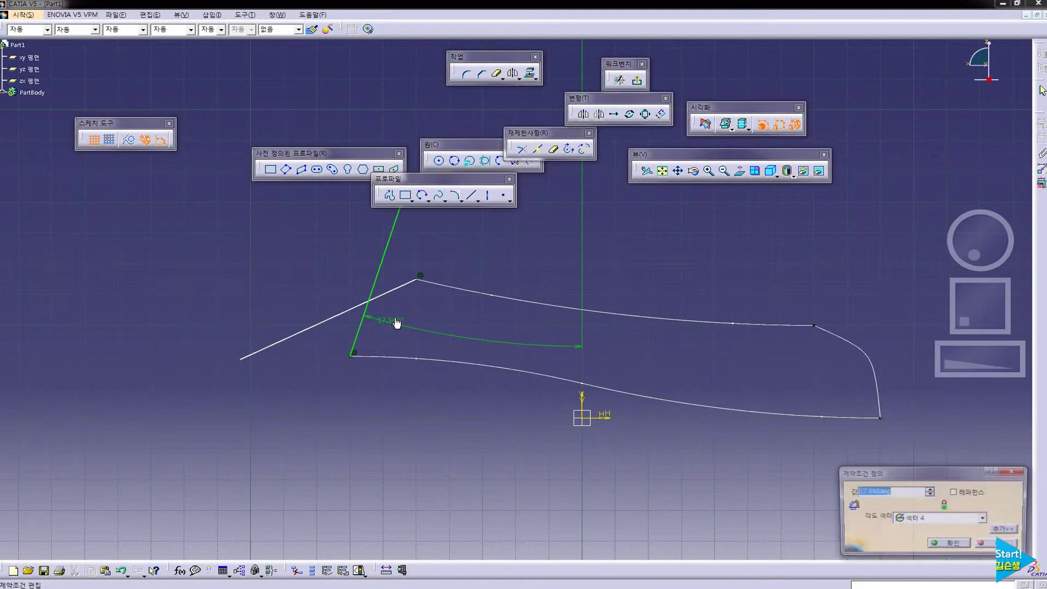
{"action": "type", "text": "85"}
{"action": "key", "text": "Return"}
{"action": "double_click", "coordinate": [572, 342]}
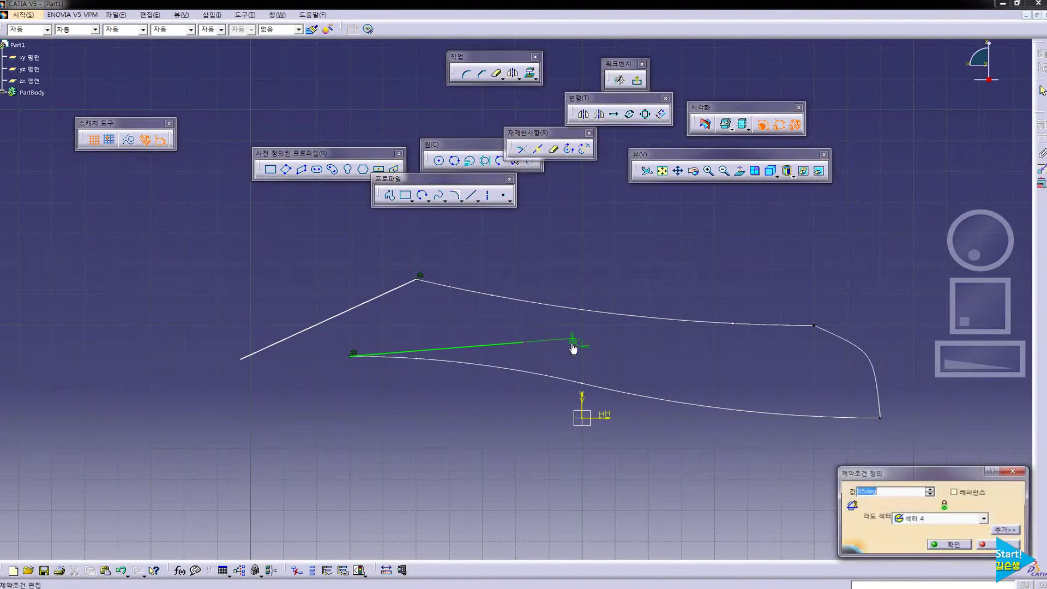
{"action": "type", "text": "15"}
{"action": "key", "text": "Return"}
Dimension the shallower guide line's angle to the horizontal axis and set it to 25°
{"action": "left_click", "coordinate": [602, 418]}
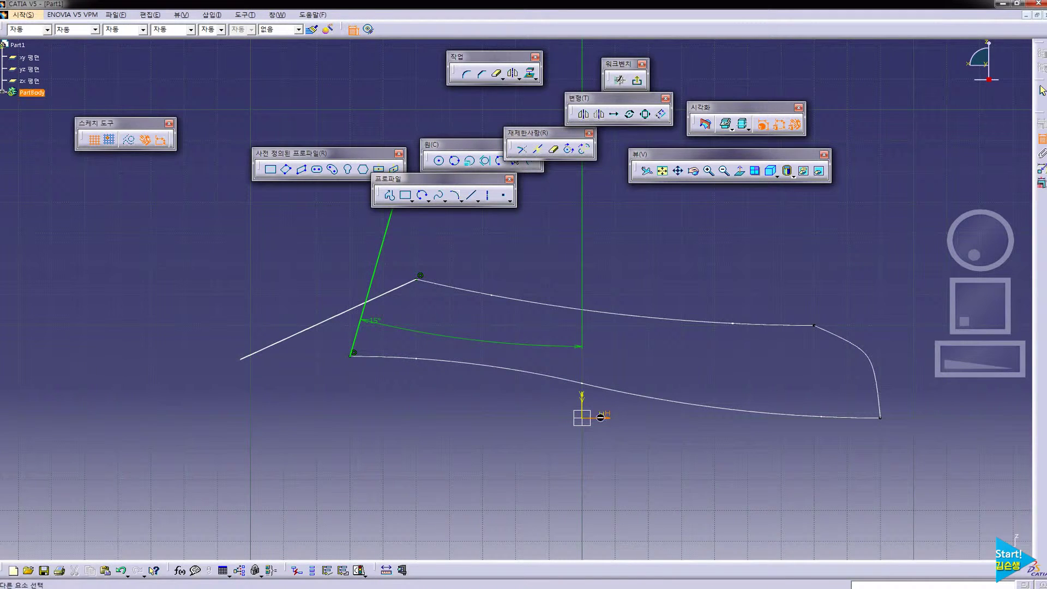
{"action": "left_click", "coordinate": [345, 312]}
{"action": "left_click", "coordinate": [467, 317]}
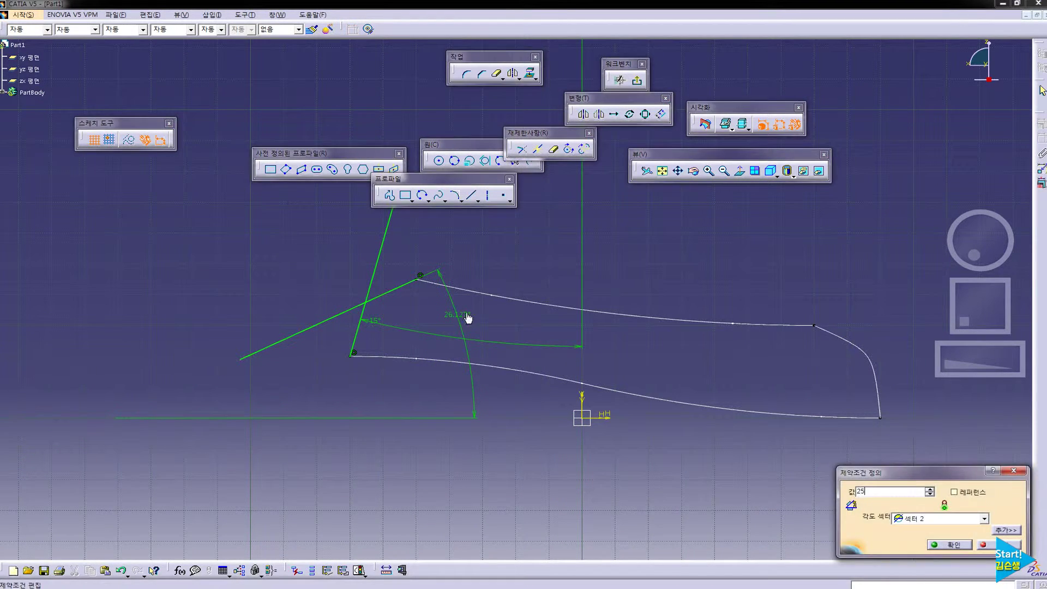
Trim both guide lines at their intersection and set the steep line's angle to the vertical axis to 5°
{"action": "left_click", "coordinate": [553, 151]}
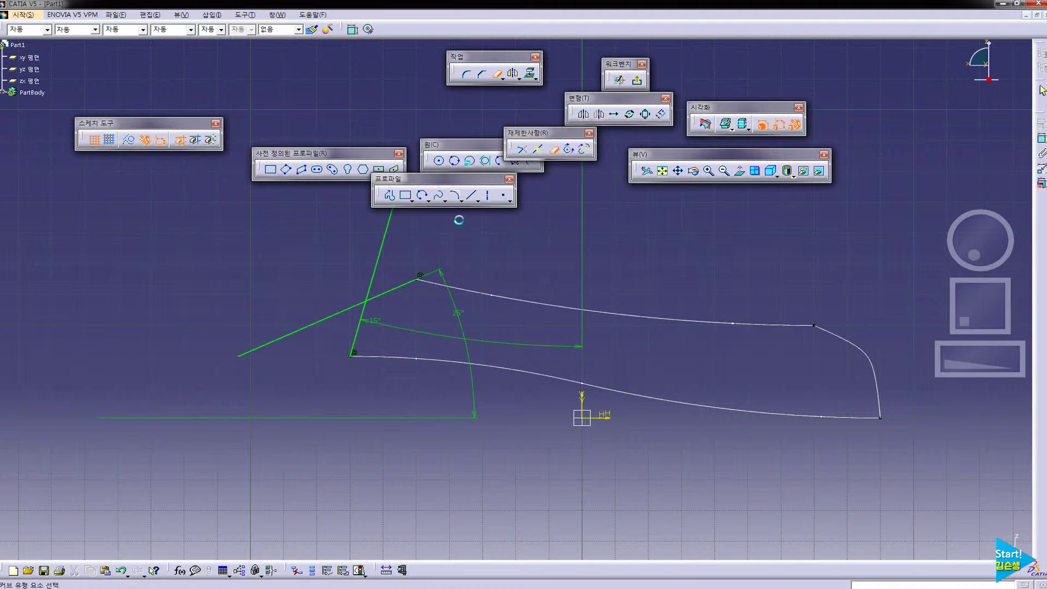
{"action": "left_click", "coordinate": [386, 258]}
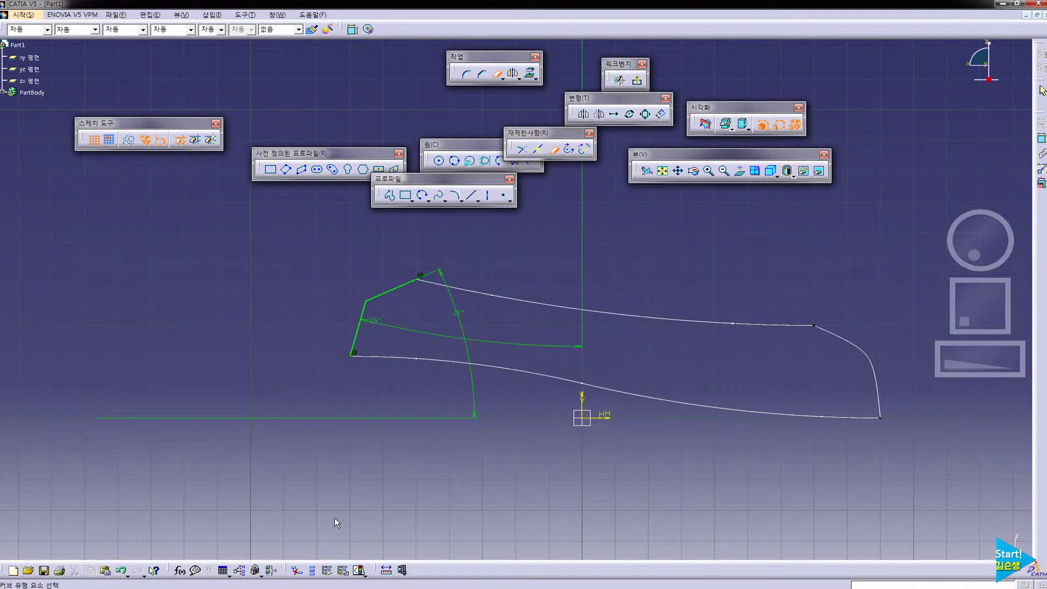
{"action": "left_click", "coordinate": [319, 587]}
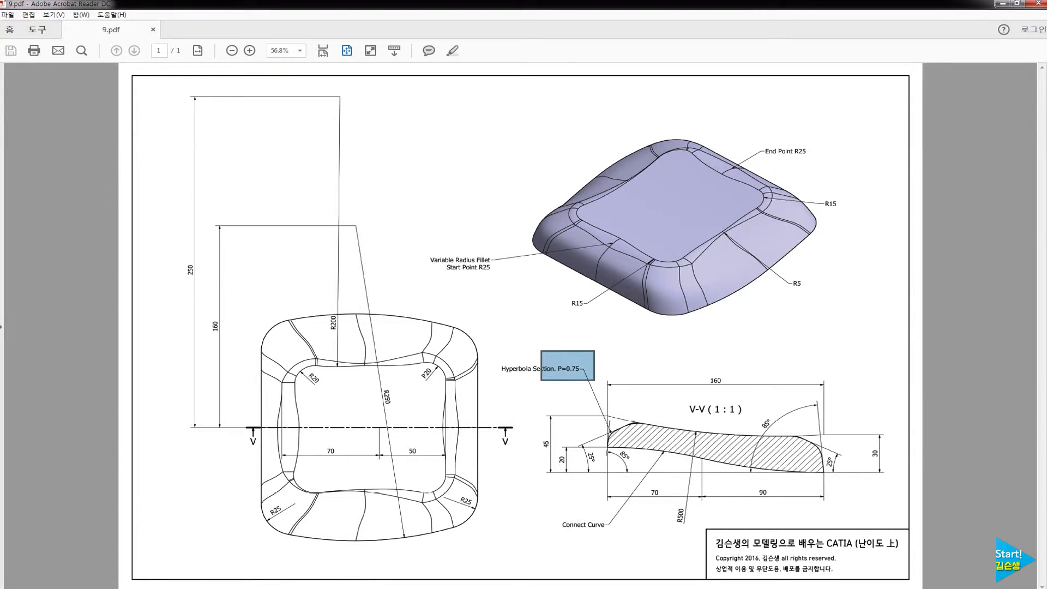
{"action": "key", "text": "alt+Tab"}
{"action": "double_click", "coordinate": [374, 322]}
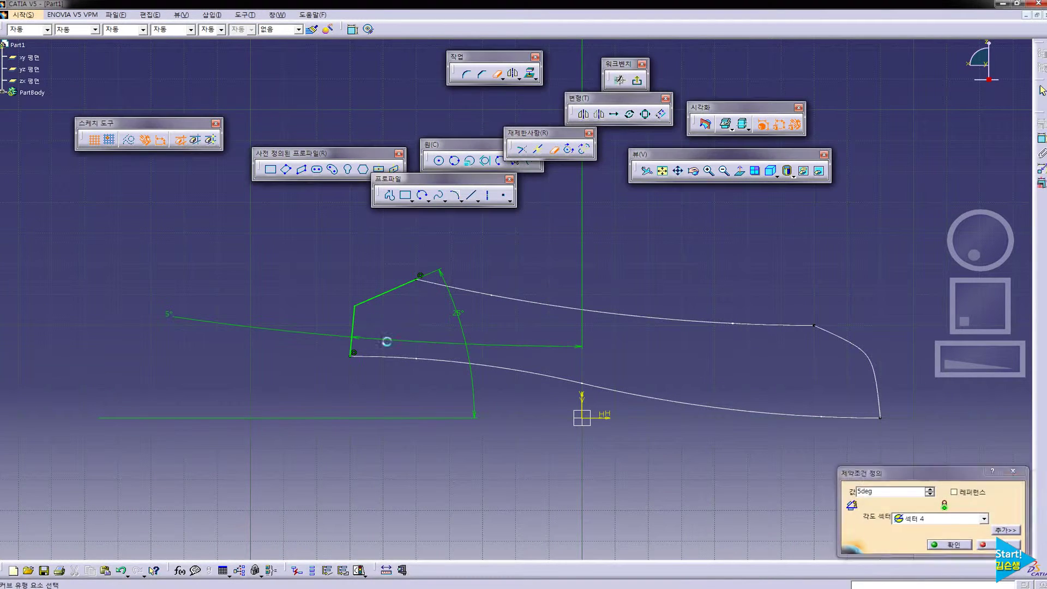
{"action": "type", "text": "5"}
{"action": "key", "text": "Return"}
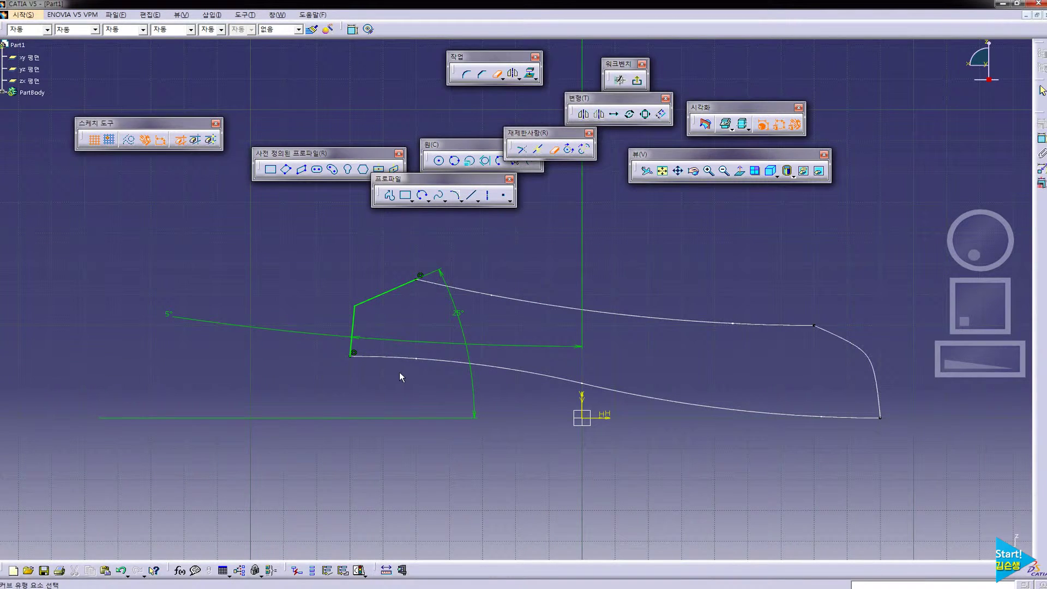
Try to join the guide lines' outer ends with a conic of parameter 0.75, using their intersection as the tangent intersection point
{"action": "left_click", "coordinate": [457, 195]}
{"action": "left_click", "coordinate": [420, 277]}
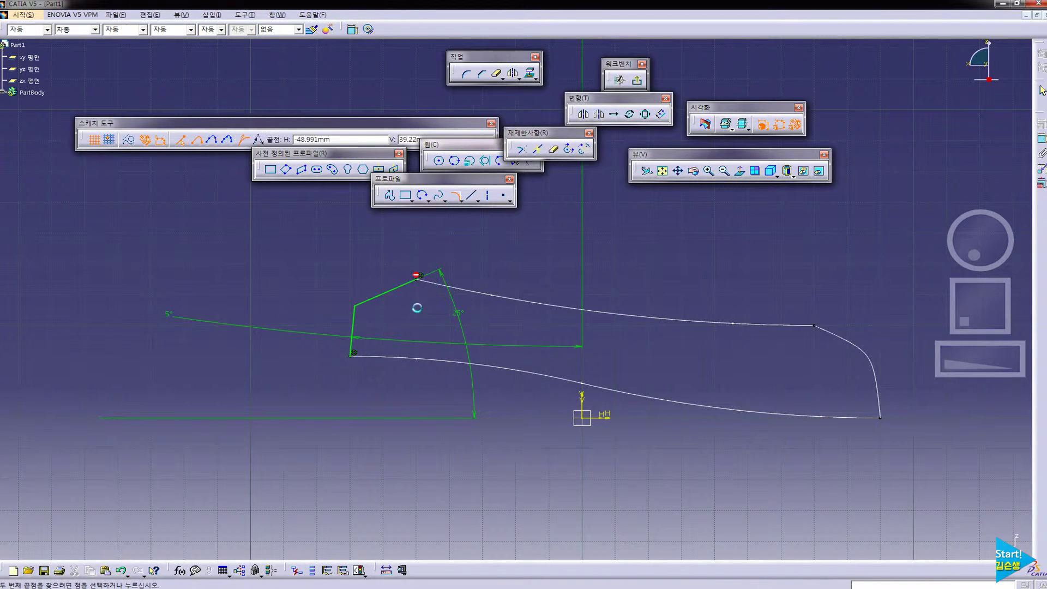
{"action": "left_click", "coordinate": [349, 357]}
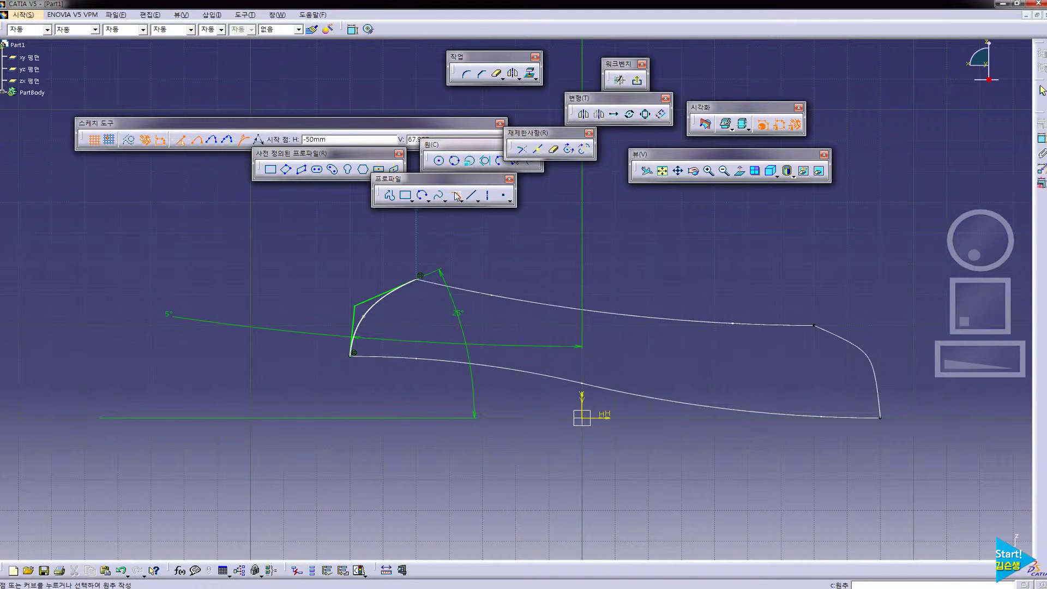
{"action": "left_click", "coordinate": [385, 302]}
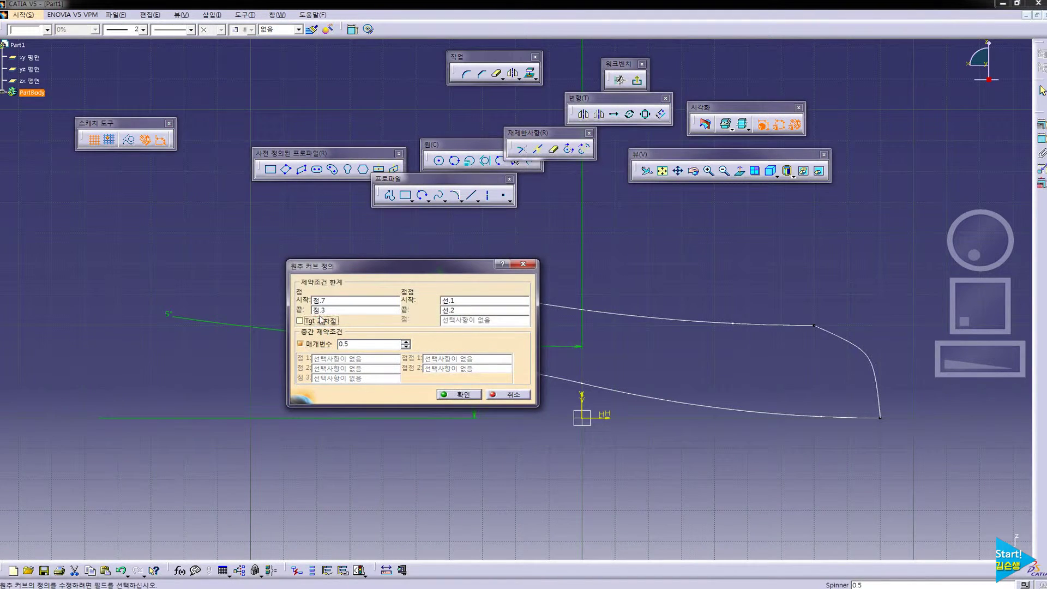
{"action": "left_click_drag", "start_coordinate": [355, 344], "coordinate": [323, 347]}
{"action": "type", "text": "0.7"}
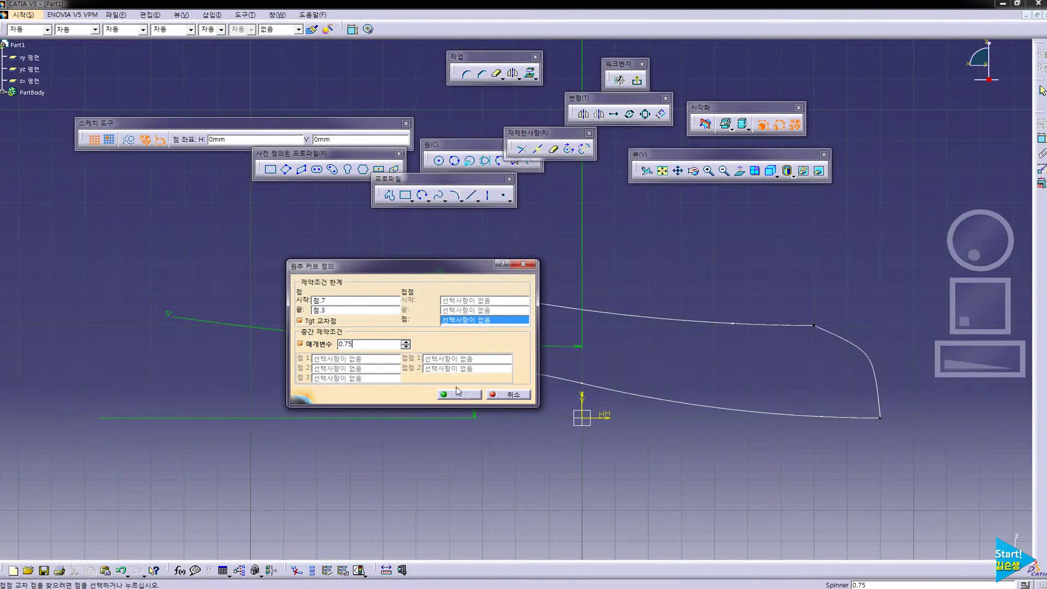
{"action": "left_click_drag", "start_coordinate": [431, 272], "coordinate": [633, 269]}
{"action": "left_click", "coordinate": [355, 308]}
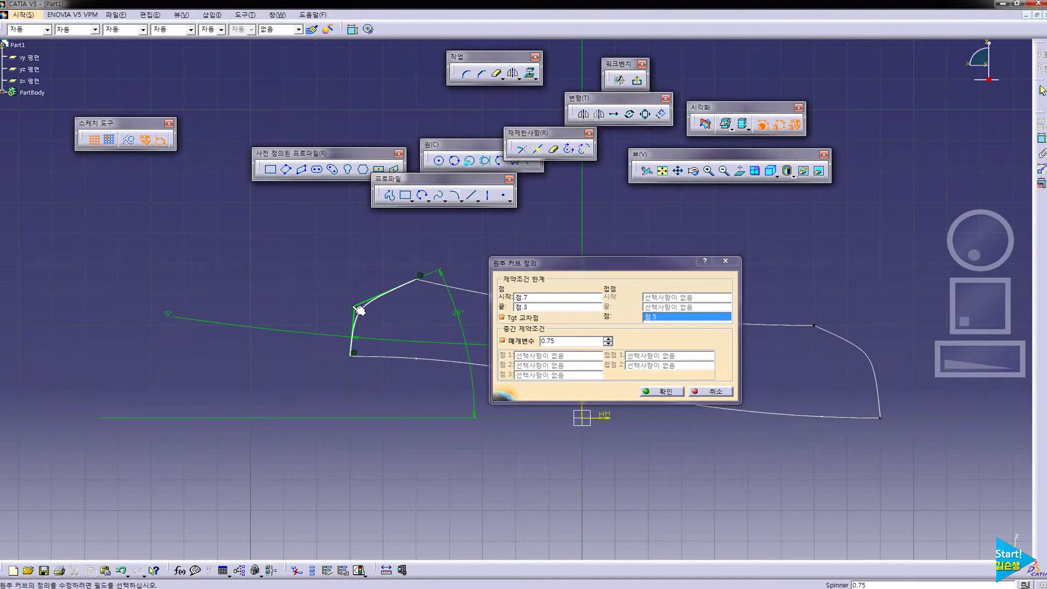
{"action": "key", "text": "Return"}
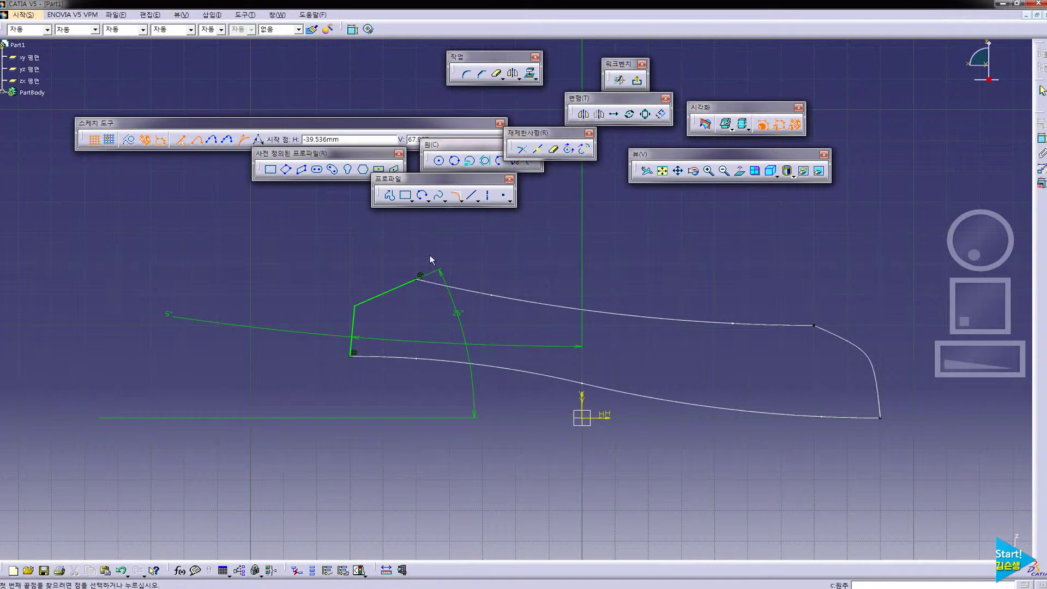
Draw a conic from the upper profile's left end to the lower profile's left end, passing inside the guide lines' corner
{"action": "left_click", "coordinate": [415, 279]}
{"action": "left_click", "coordinate": [348, 356]}
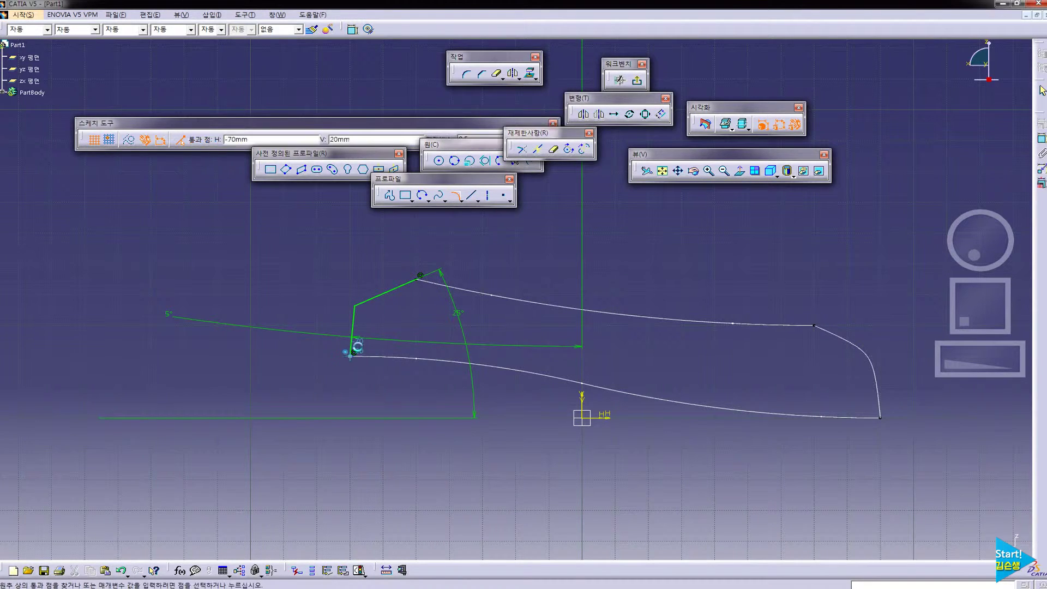
{"action": "left_click", "coordinate": [360, 321]}
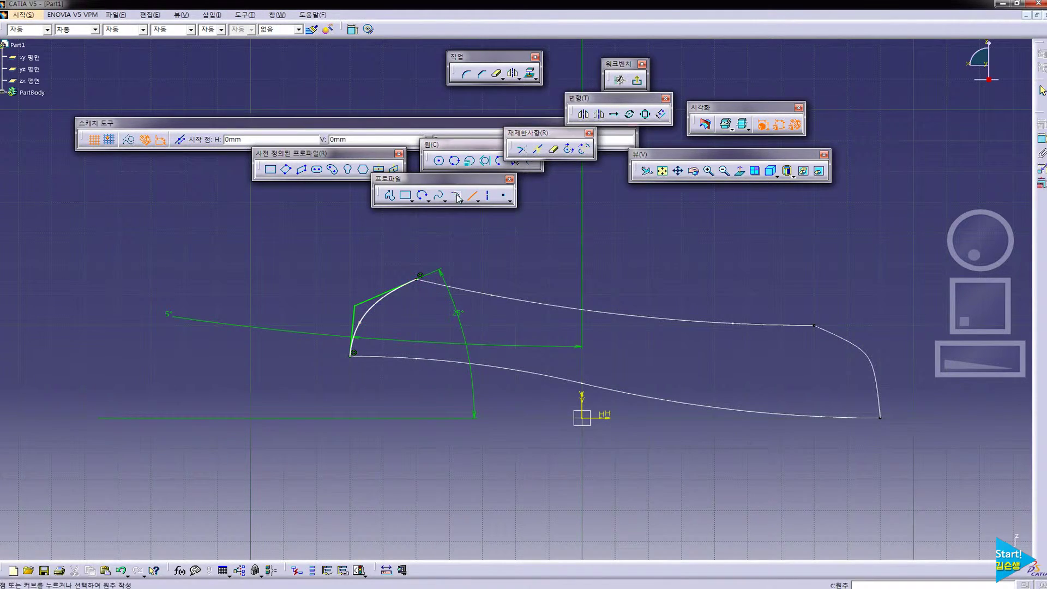
{"action": "key", "text": "Escape"}
Define the conic by a parameter of 0.75 with the guide lines' intersection as its tangent intersection point
{"action": "double_click", "coordinate": [371, 299]}
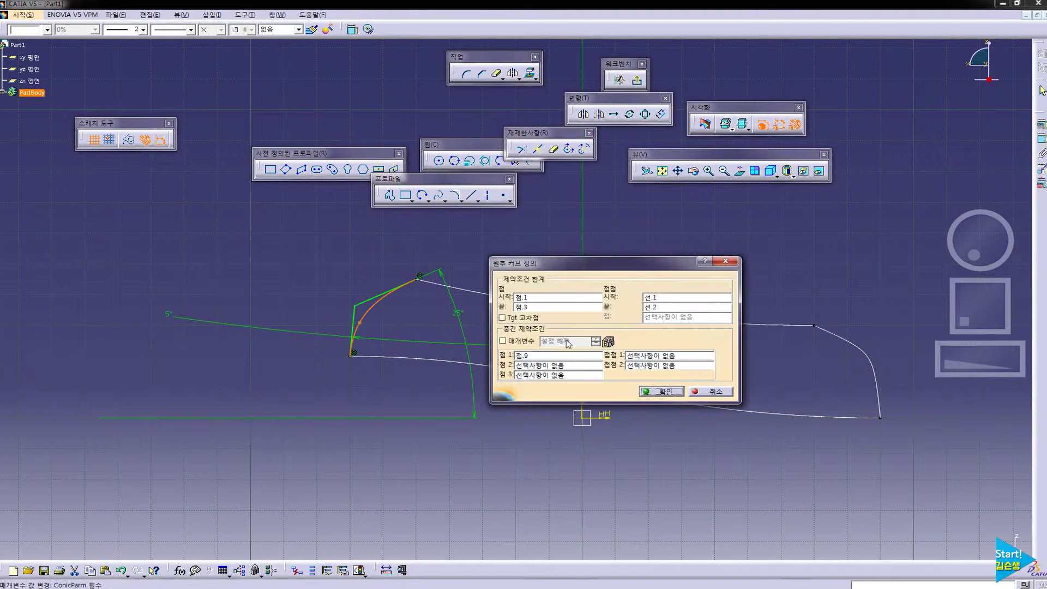
{"action": "left_click", "coordinate": [521, 342]}
{"action": "type", "text": "0"}
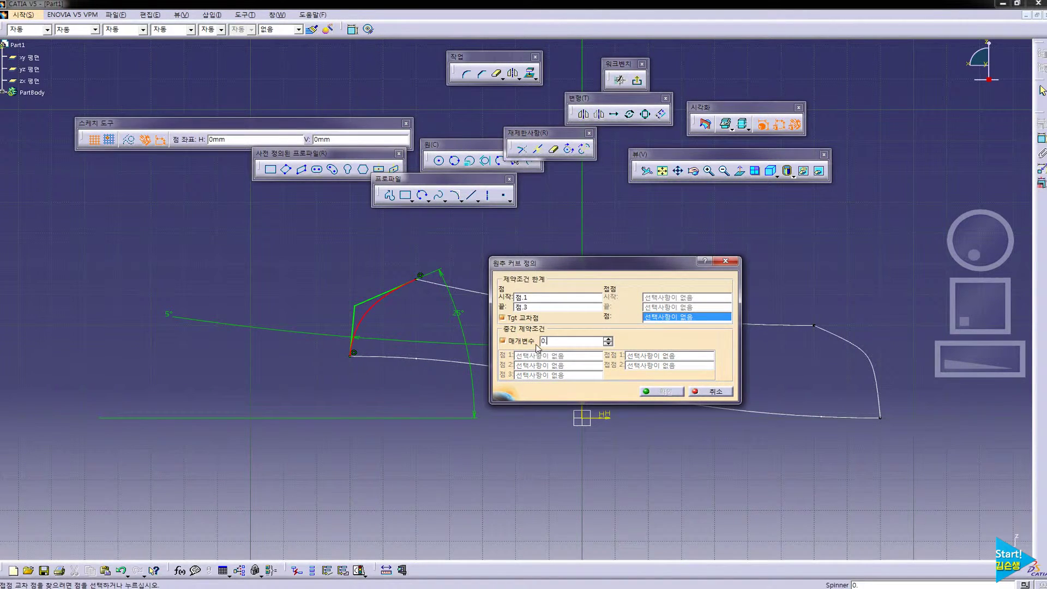
{"action": "type", "text": ".75"}
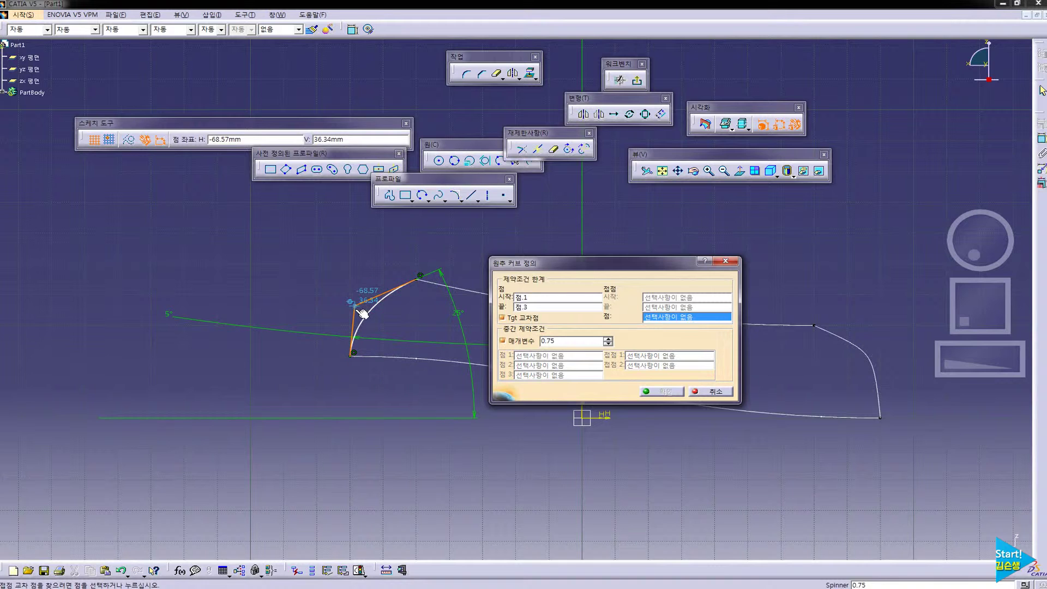
{"action": "key", "text": "Return"}
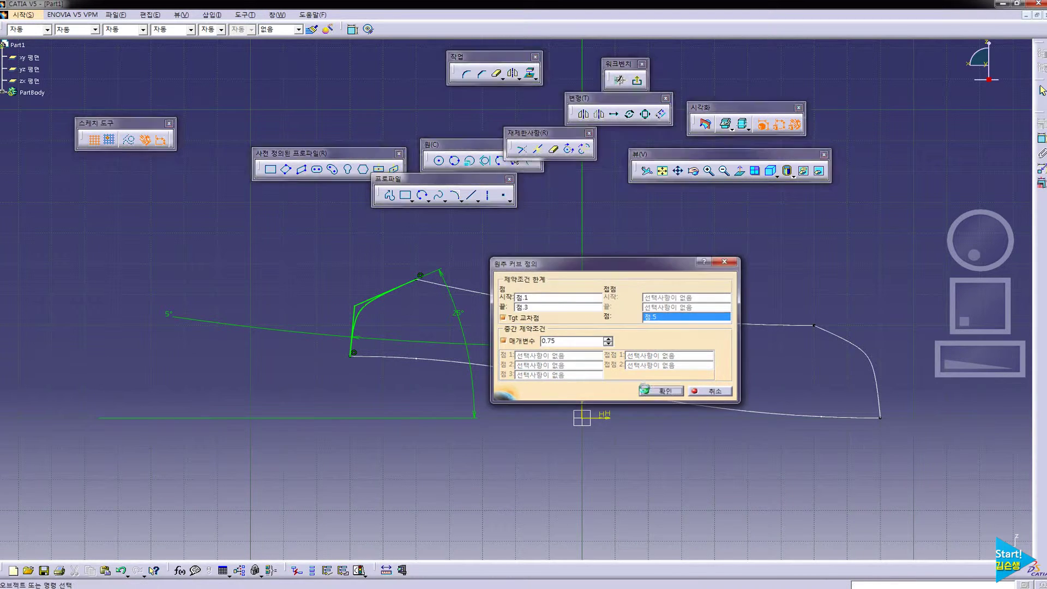
Convert the two straight guide lines to construction elements and exit the sketch
{"action": "left_click", "coordinate": [364, 300]}
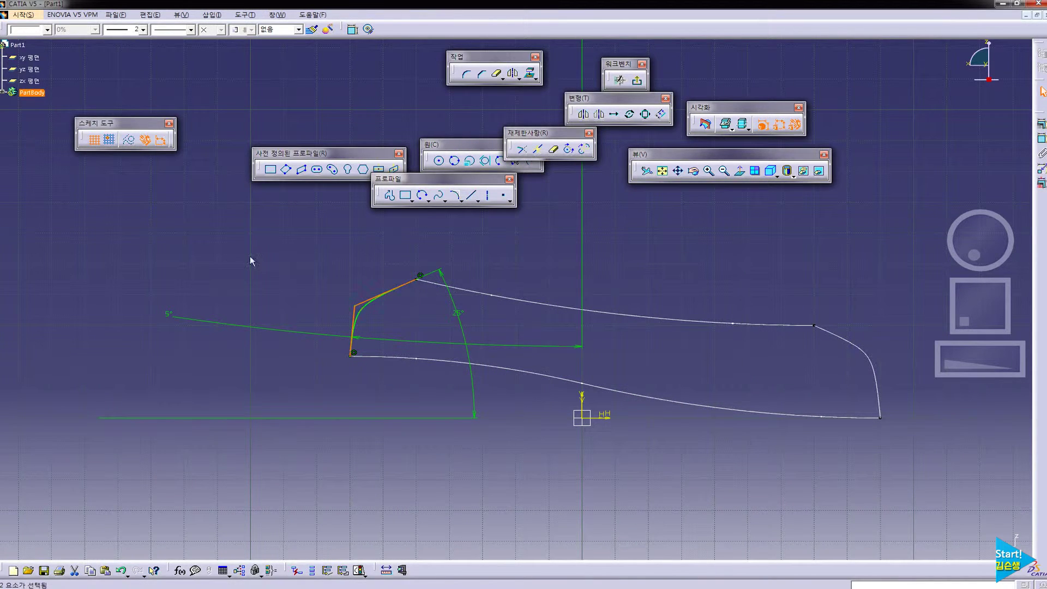
{"action": "left_click", "coordinate": [322, 264]}
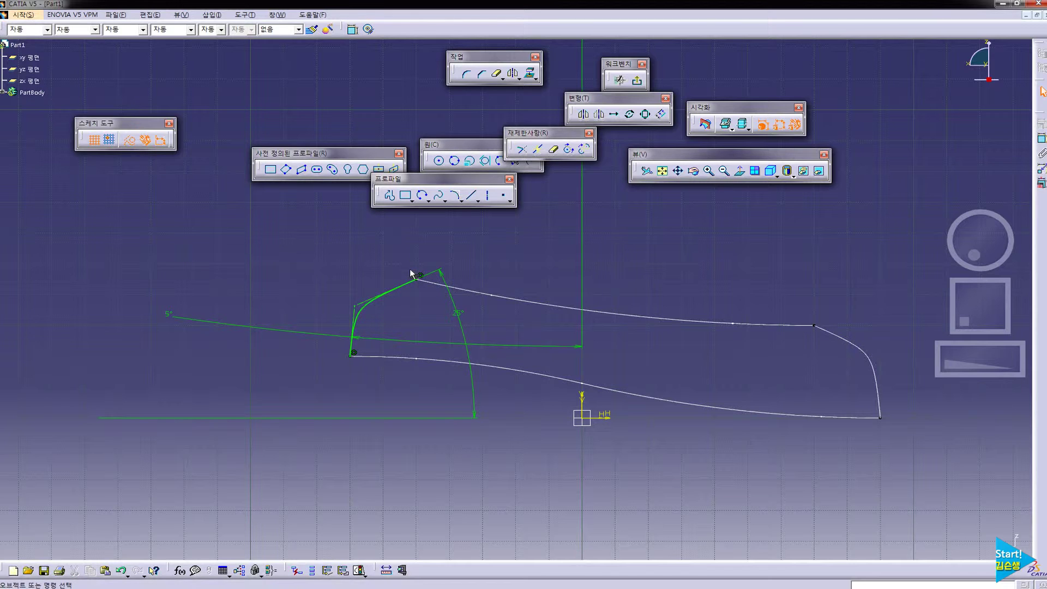
{"action": "left_click", "coordinate": [636, 80]}
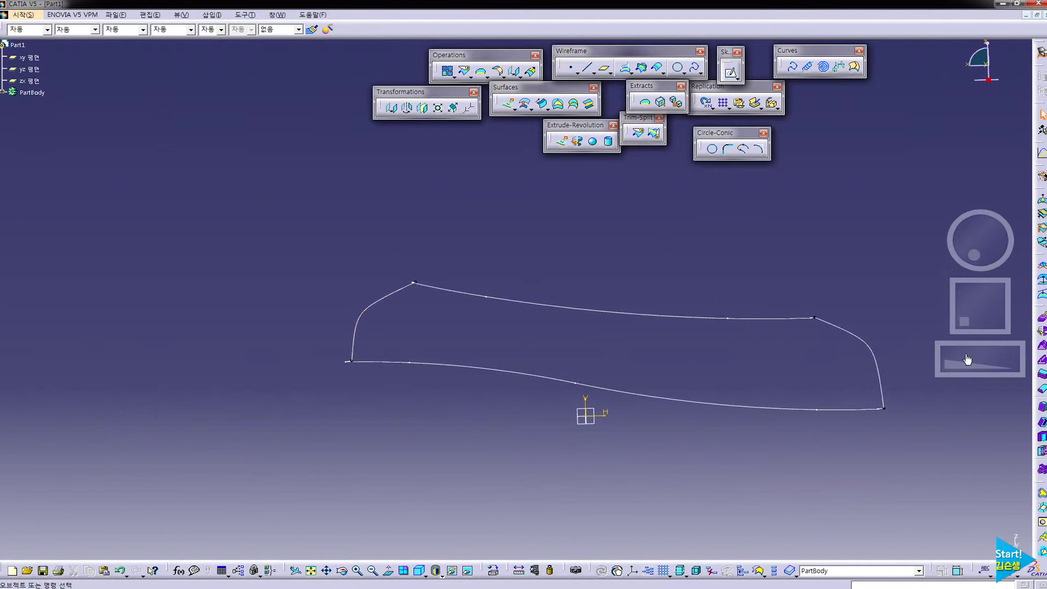
Create a multi-section surface between the upper and lower projected profiles, guided by the two conic end sketches
{"action": "mouse_move", "coordinate": [697, 257]}
{"action": "middle_mouse_down"}
{"action": "mouse_move", "coordinate": [477, 344]}
{"action": "mouse_move", "coordinate": [755, 299]}
{"action": "mouse_move", "coordinate": [607, 397]}
{"action": "mouse_move", "coordinate": [602, 381]}
{"action": "mouse_move", "coordinate": [630, 331]}
{"action": "middle_mouse_up"}
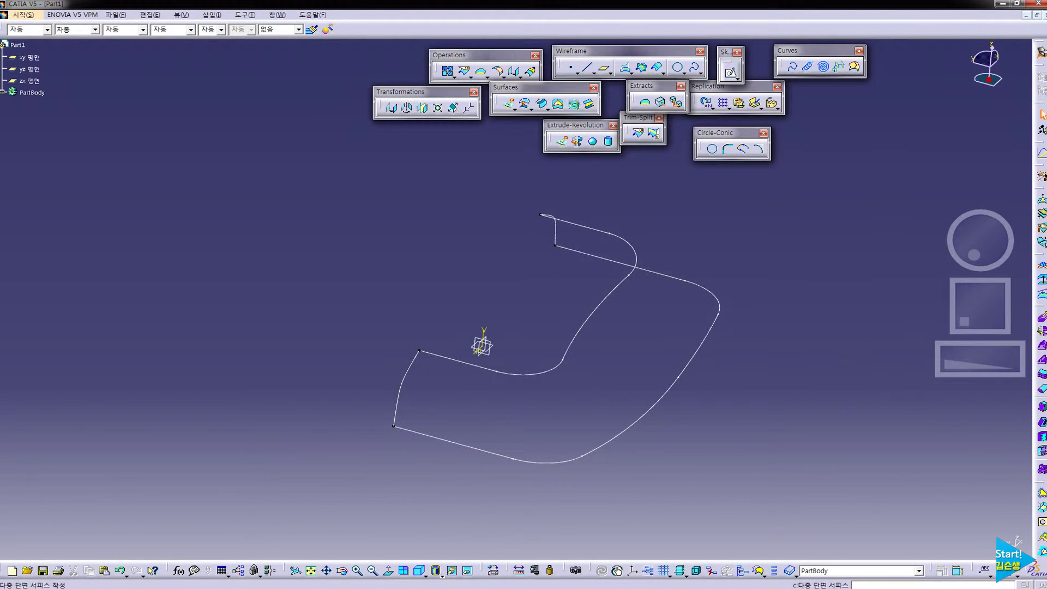
{"action": "left_click", "coordinate": [572, 103]}
{"action": "left_click", "coordinate": [587, 328]}
{"action": "left_click", "coordinate": [671, 383]}
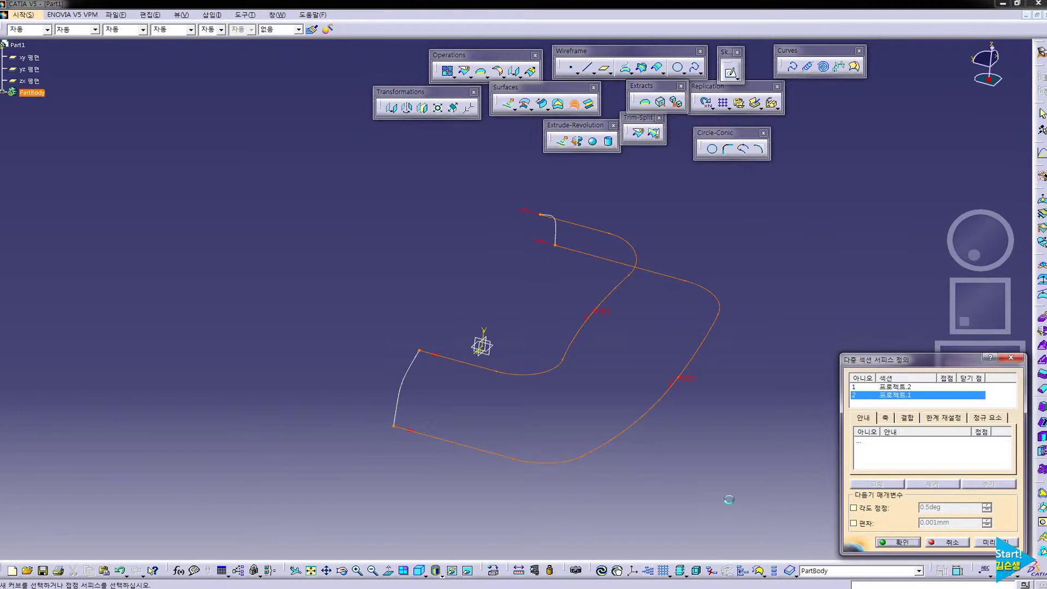
{"action": "left_click", "coordinate": [878, 442]}
{"action": "left_click", "coordinate": [416, 360]}
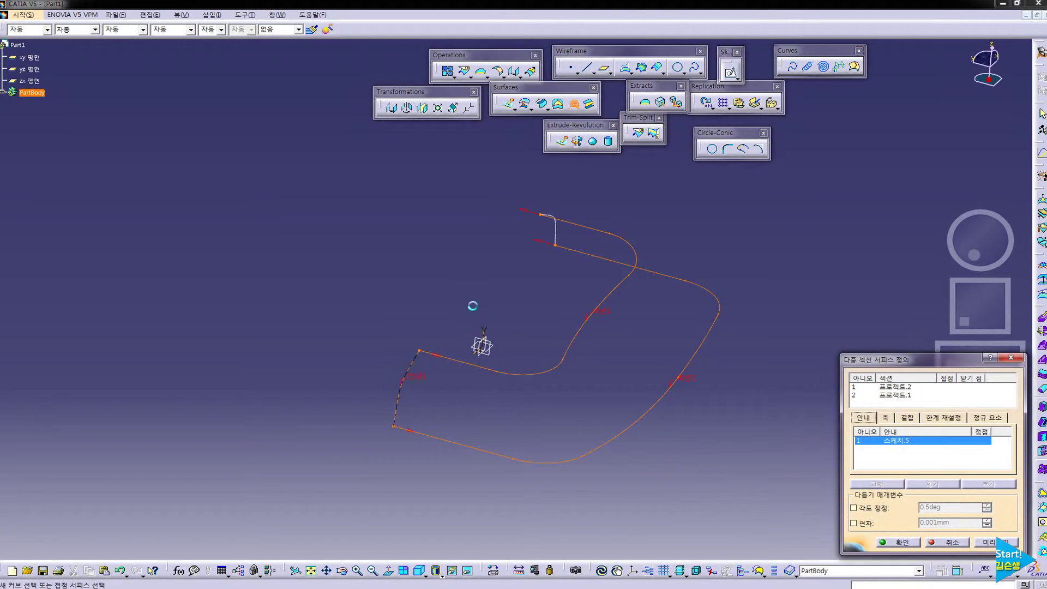
{"action": "left_click", "coordinate": [561, 232]}
{"action": "left_click", "coordinate": [899, 542]}
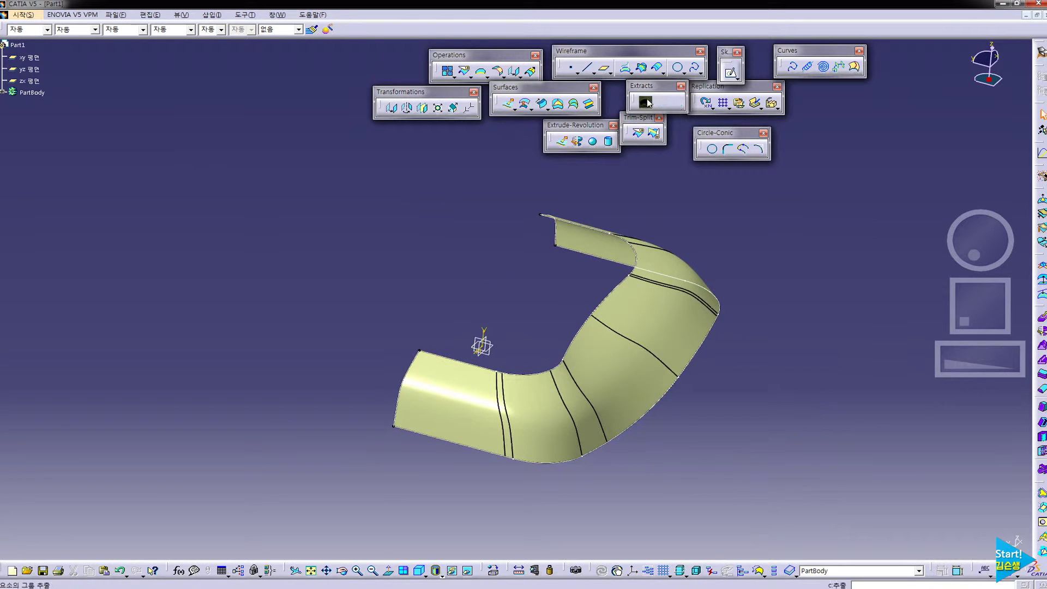
Restore the hidden upper and lower extruded surfaces to the visible space
{"action": "left_click", "coordinate": [467, 570]}
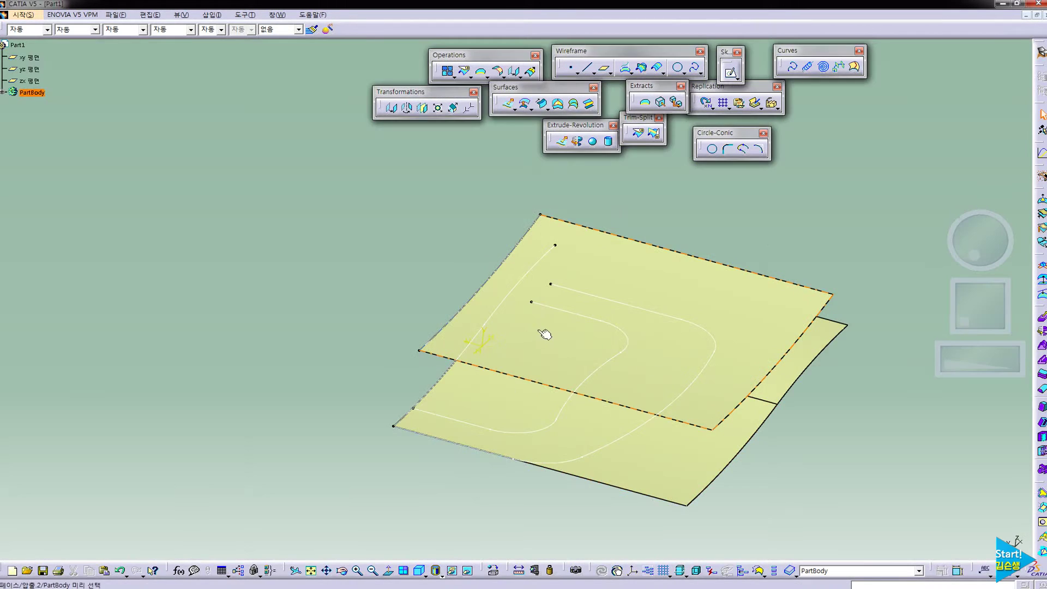
{"action": "right_click", "coordinate": [532, 341]}
{"action": "right_click", "coordinate": [483, 404]}
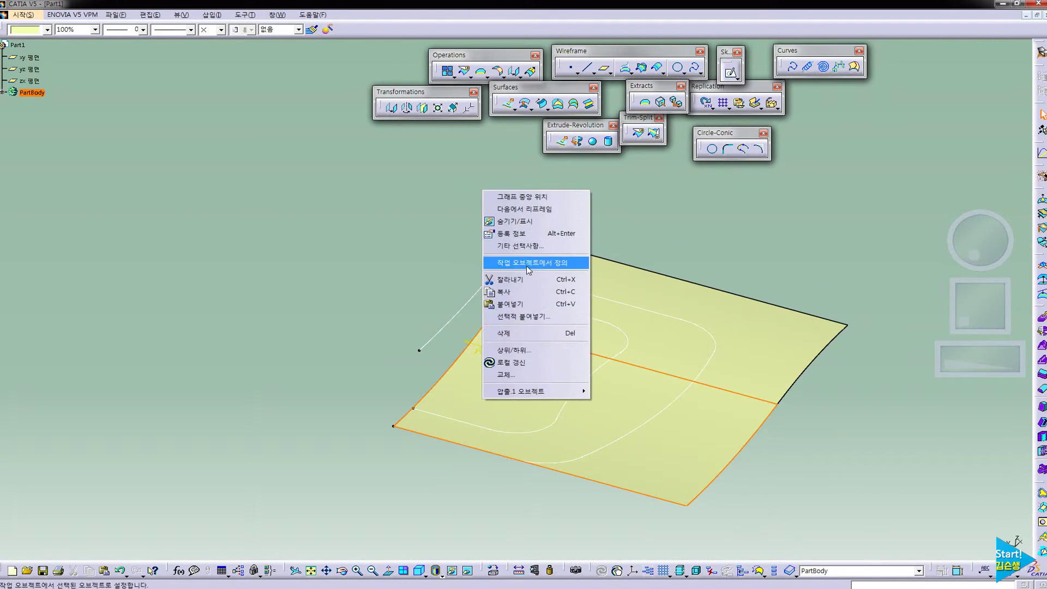
{"action": "left_click", "coordinate": [515, 221]}
{"action": "left_click", "coordinate": [467, 570]}
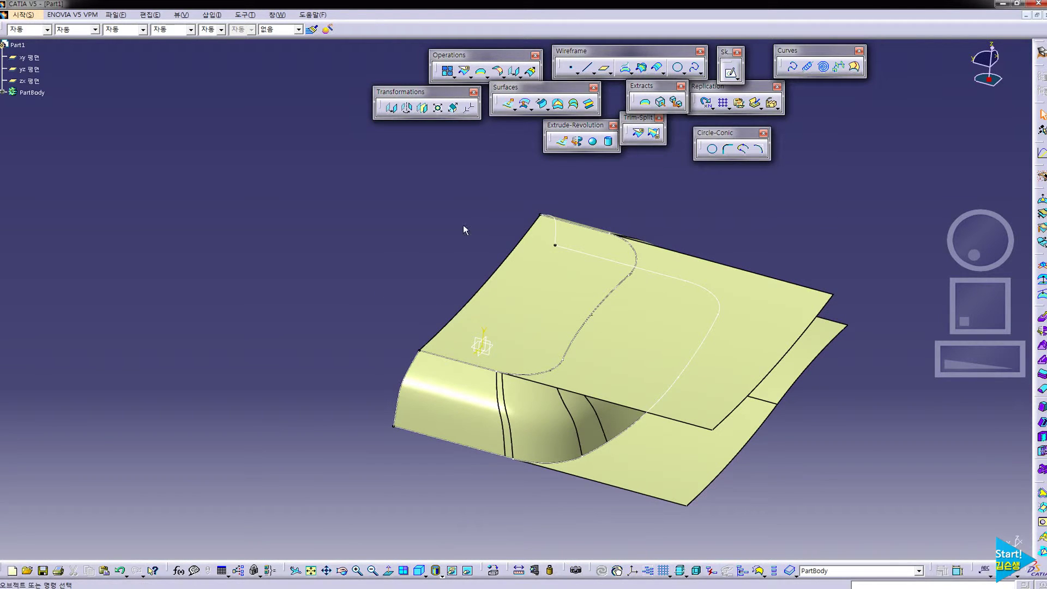
Trim the upper extruded surface with the multi-section surface, keeping the area inside the upper profile and the whole side wall
{"action": "left_click", "coordinate": [653, 132]}
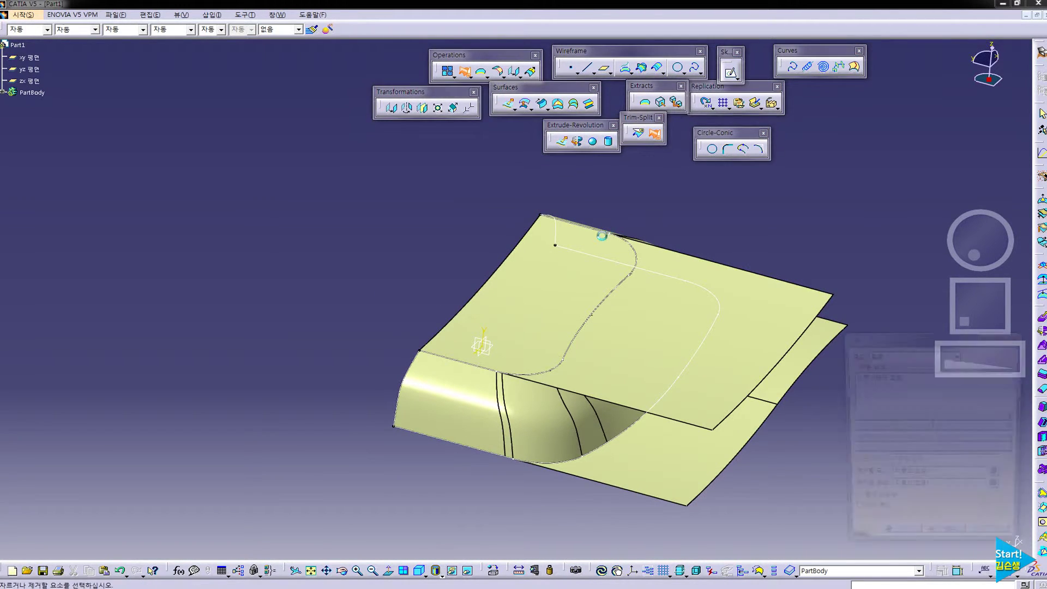
{"action": "left_click", "coordinate": [638, 285]}
{"action": "left_click", "coordinate": [554, 414]}
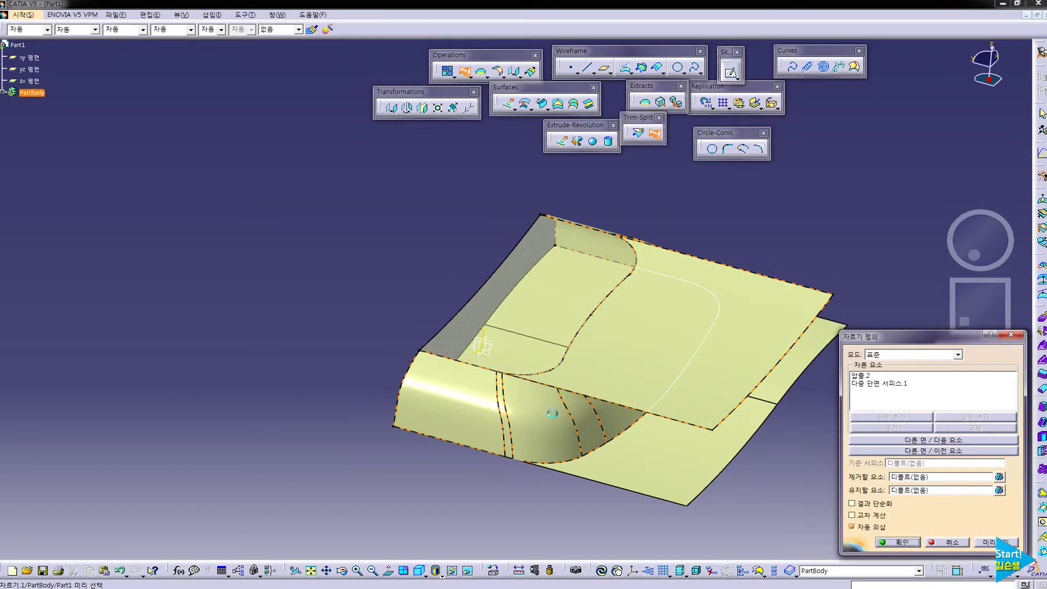
{"action": "left_click", "coordinate": [903, 450]}
{"action": "left_click", "coordinate": [888, 452]}
{"action": "left_click", "coordinate": [885, 440]}
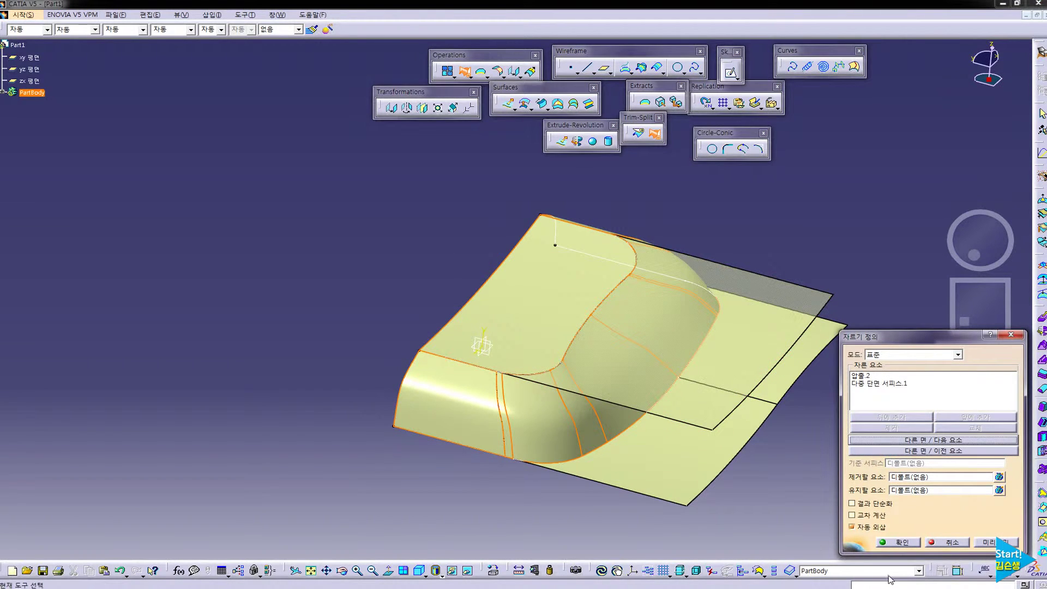
{"action": "left_click", "coordinate": [894, 542]}
Trim the joined upper shell with the lower extruded surface, keeping the shell and the bottom area inside the lower profile
{"action": "left_click", "coordinate": [653, 133]}
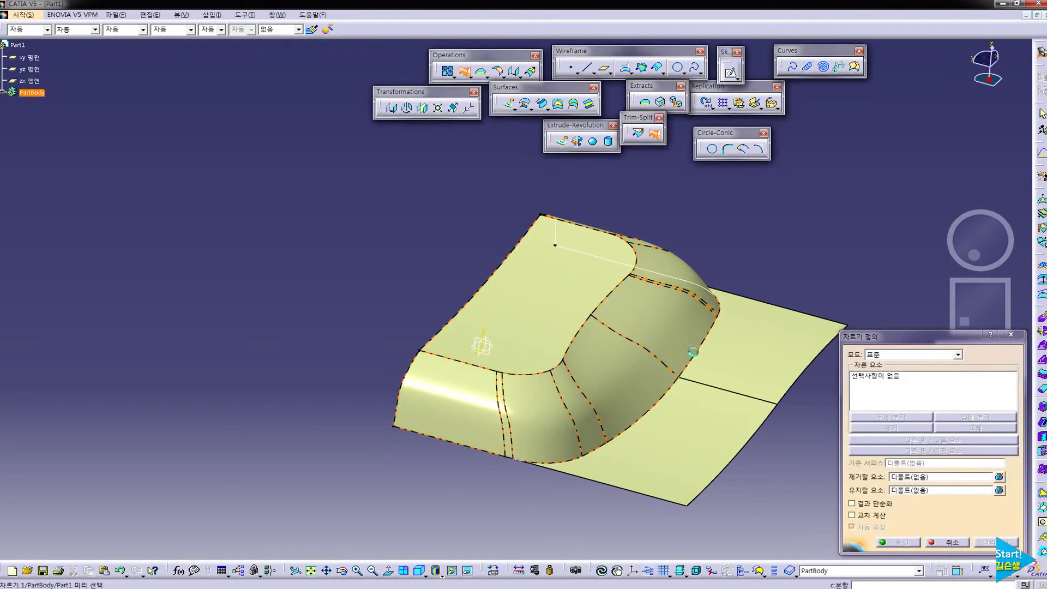
{"action": "left_click", "coordinate": [894, 441]}
{"action": "left_click", "coordinate": [899, 451]}
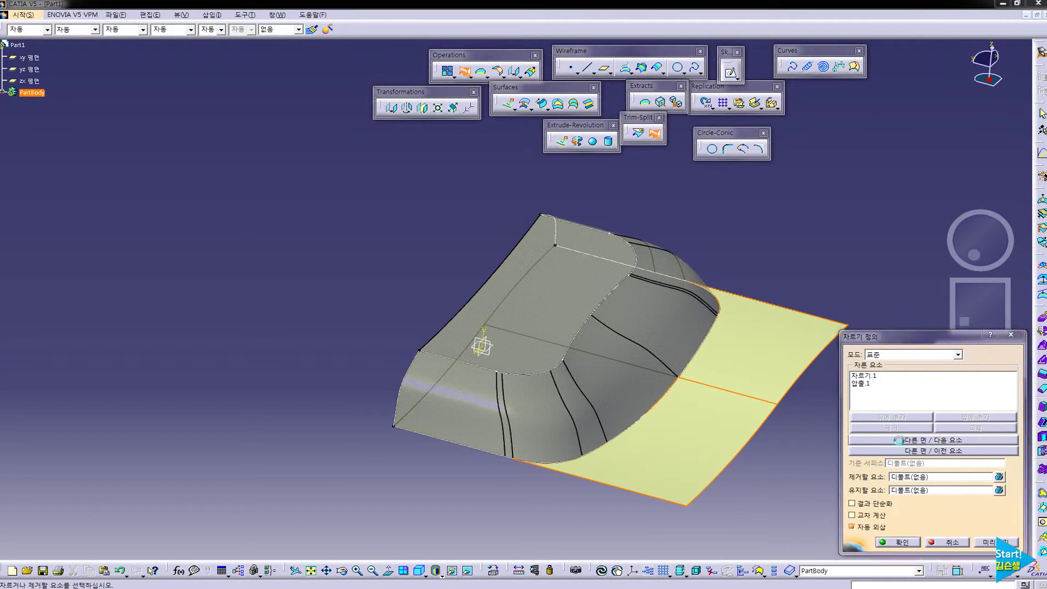
{"action": "left_click", "coordinate": [897, 542]}
{"action": "middle_click_drag", "start_coordinate": [743, 505], "coordinate": [297, 264]}
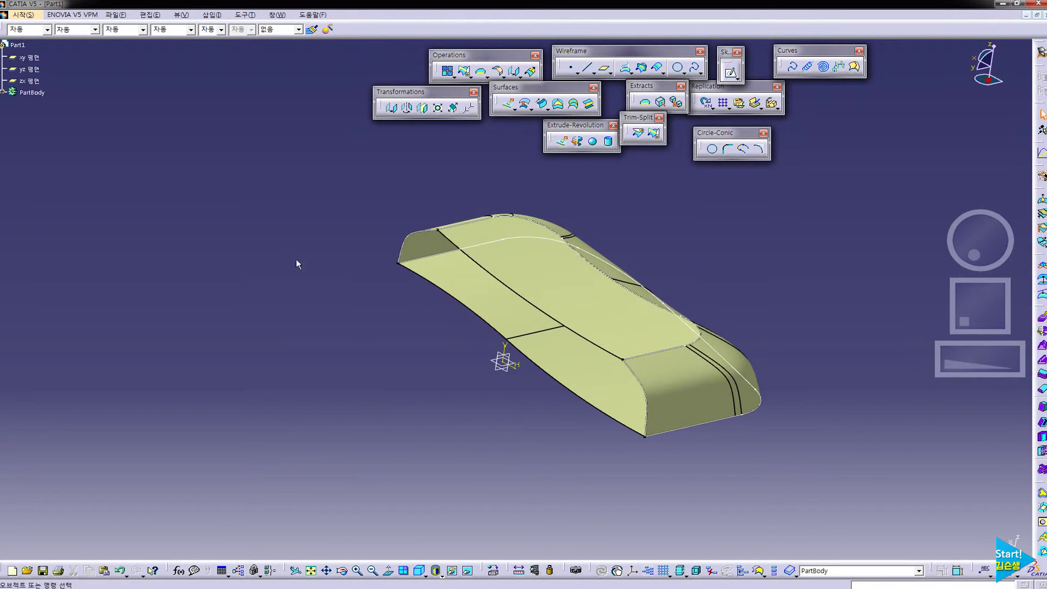
Expand PartBody in the tree and hide the conic sketches 스케치.5 and 스케치.6
{"action": "left_click", "coordinate": [3, 92]}
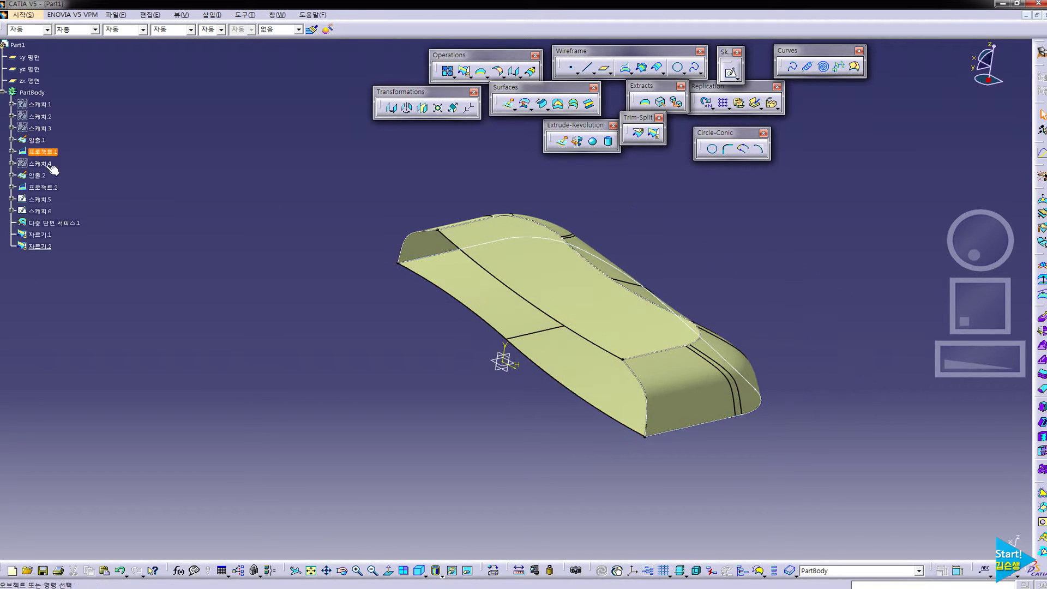
{"action": "right_click", "coordinate": [42, 203]}
{"action": "left_click", "coordinate": [82, 227]}
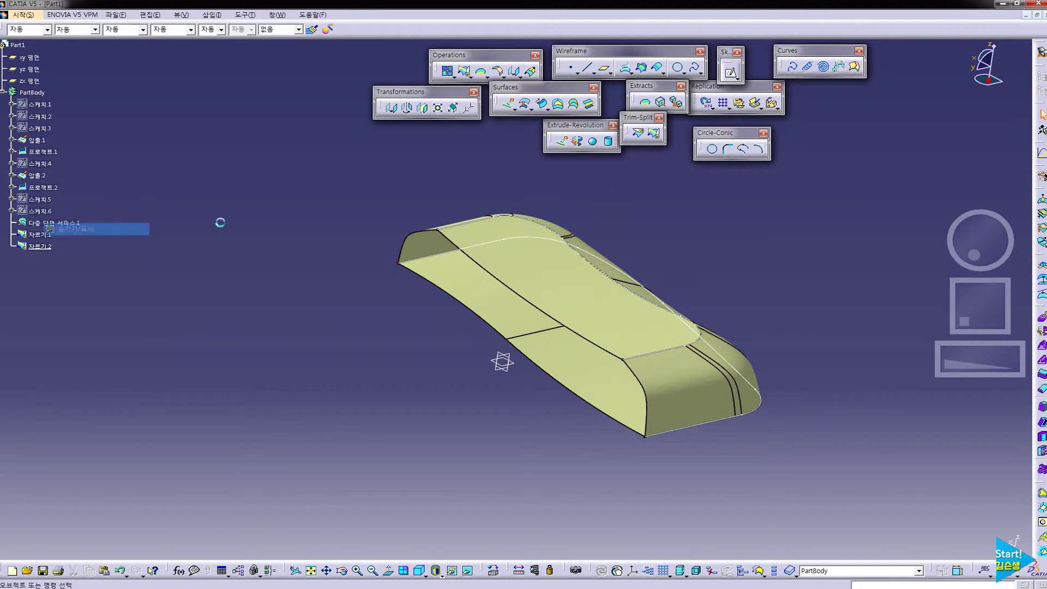
Hide the projected curves 프로젝트.1 and 프로젝트.2
{"action": "right_click", "coordinate": [480, 238]}
{"action": "left_click", "coordinate": [515, 278]}
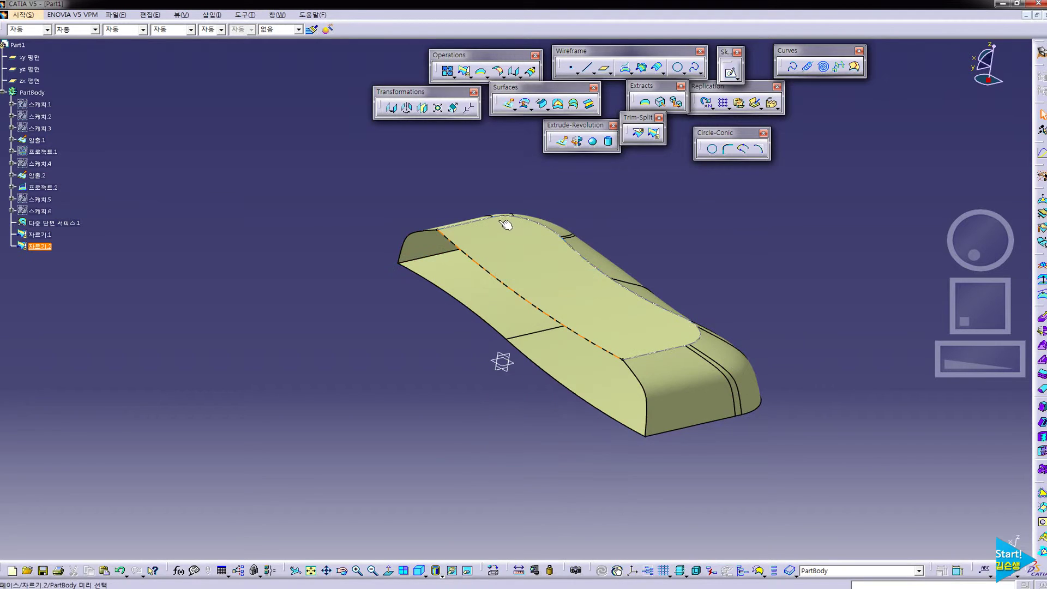
{"action": "right_click", "coordinate": [47, 187]}
{"action": "left_click", "coordinate": [82, 214]}
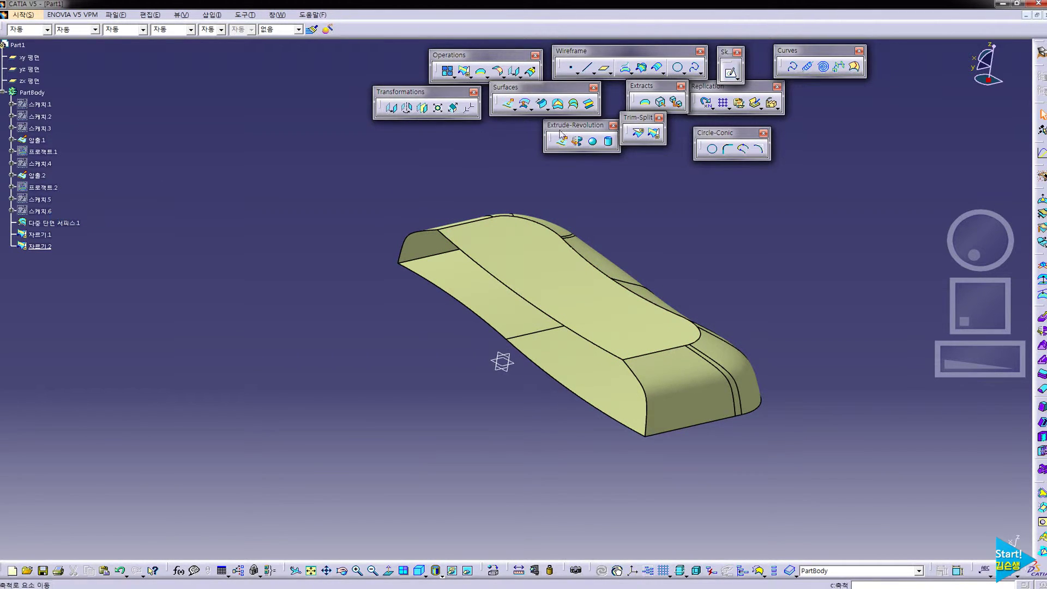
Fill the open flat side of the shell with a surface bounded by the four edges of the opening
{"action": "left_click", "coordinate": [557, 104]}
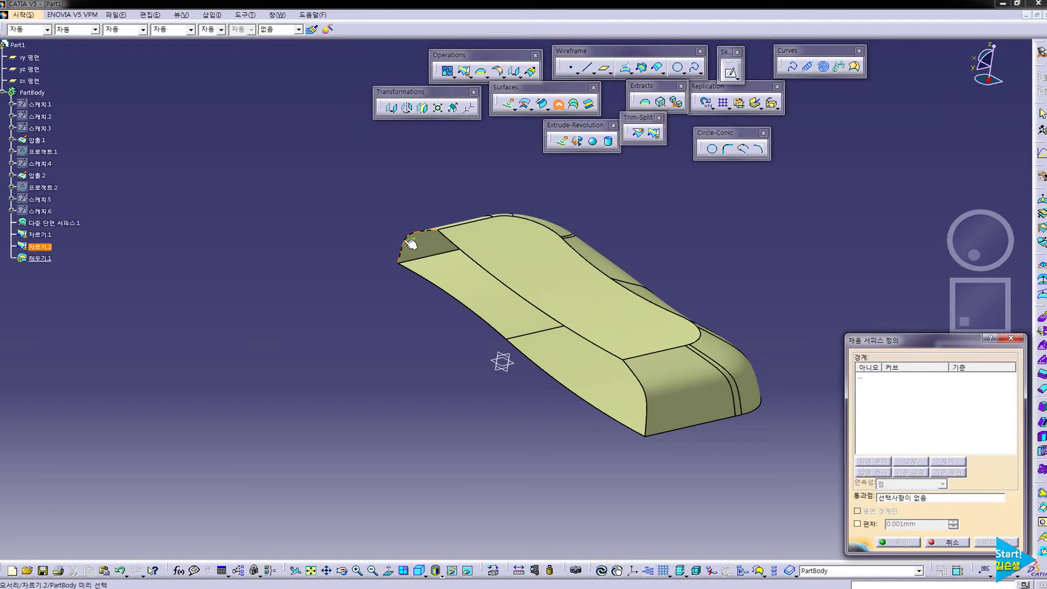
{"action": "left_click", "coordinate": [463, 251]}
{"action": "left_click", "coordinate": [465, 253]}
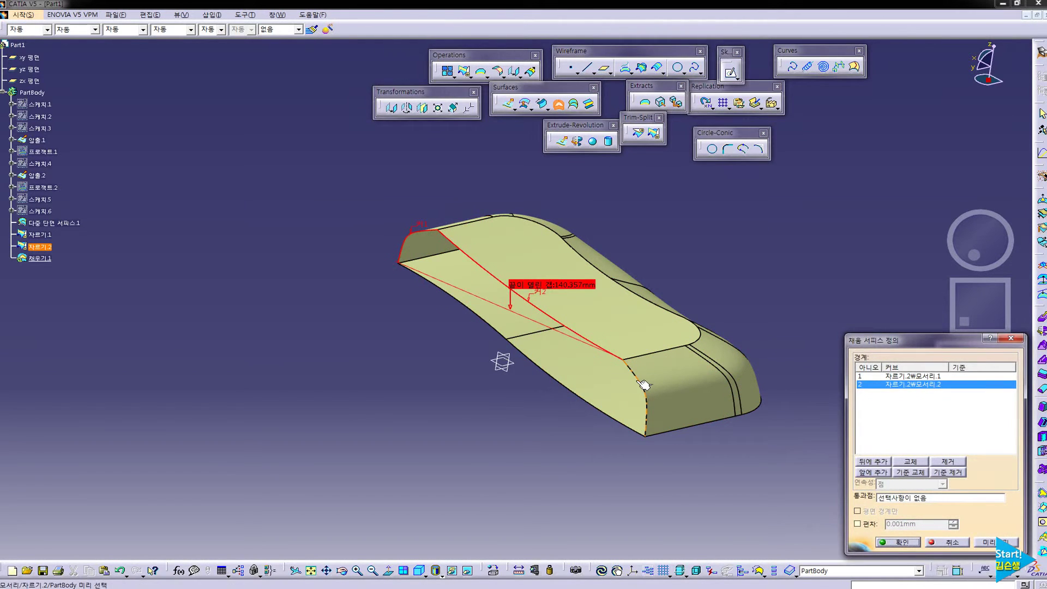
{"action": "left_click", "coordinate": [643, 382]}
{"action": "left_click", "coordinate": [564, 393]}
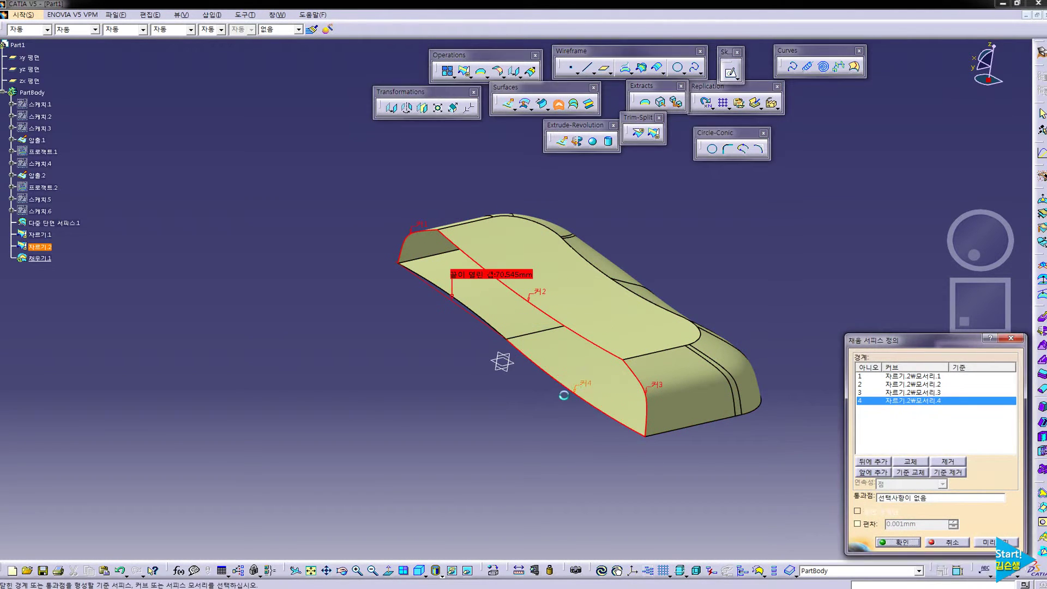
{"action": "left_click", "coordinate": [464, 303]}
{"action": "left_click", "coordinate": [896, 542]}
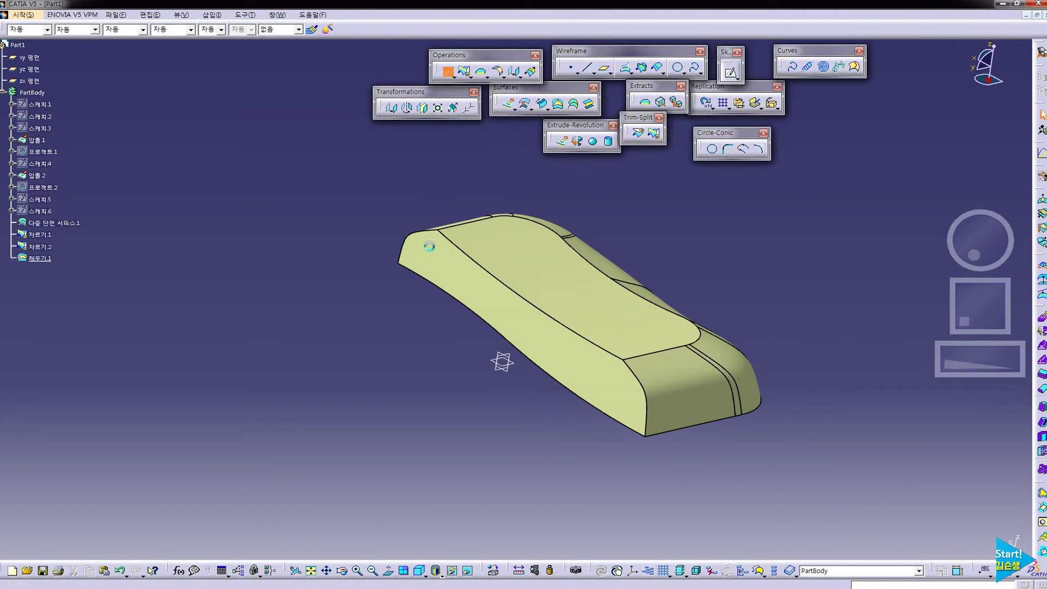
Join the fill surface and the trimmed shell into one closed surface
{"action": "left_click", "coordinate": [445, 72]}
{"action": "left_click", "coordinate": [479, 253]}
{"action": "left_click", "coordinate": [897, 541]}
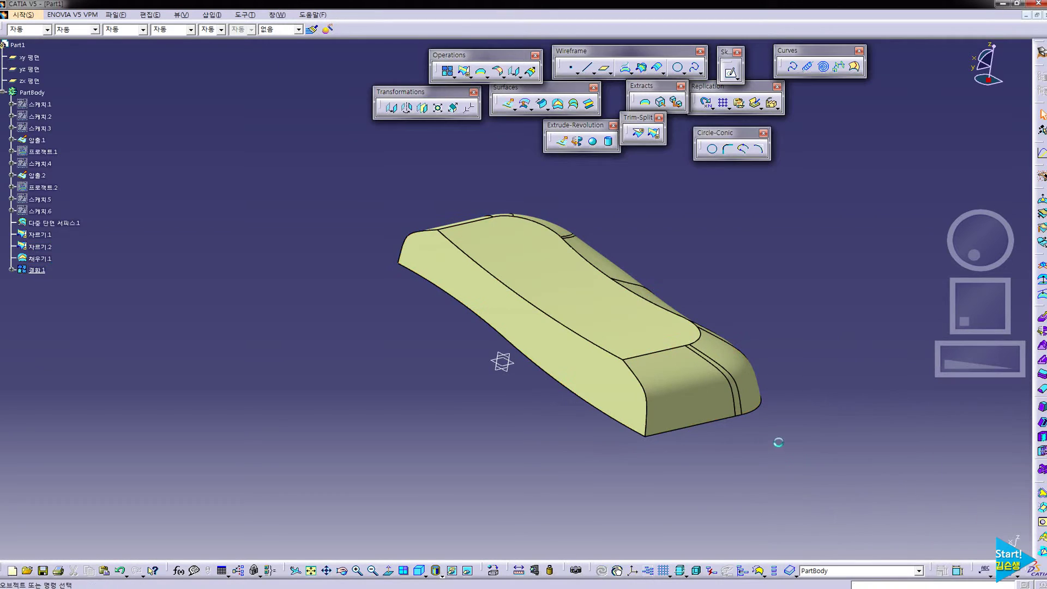
Switch to Part Design, turn the joined surface 결합.1 into a solid with Close Surface, and hide the joined surface
{"action": "left_click", "coordinate": [23, 14]}
{"action": "mouse_move", "coordinate": [33, 30]}
{"action": "left_click", "coordinate": [163, 42]}
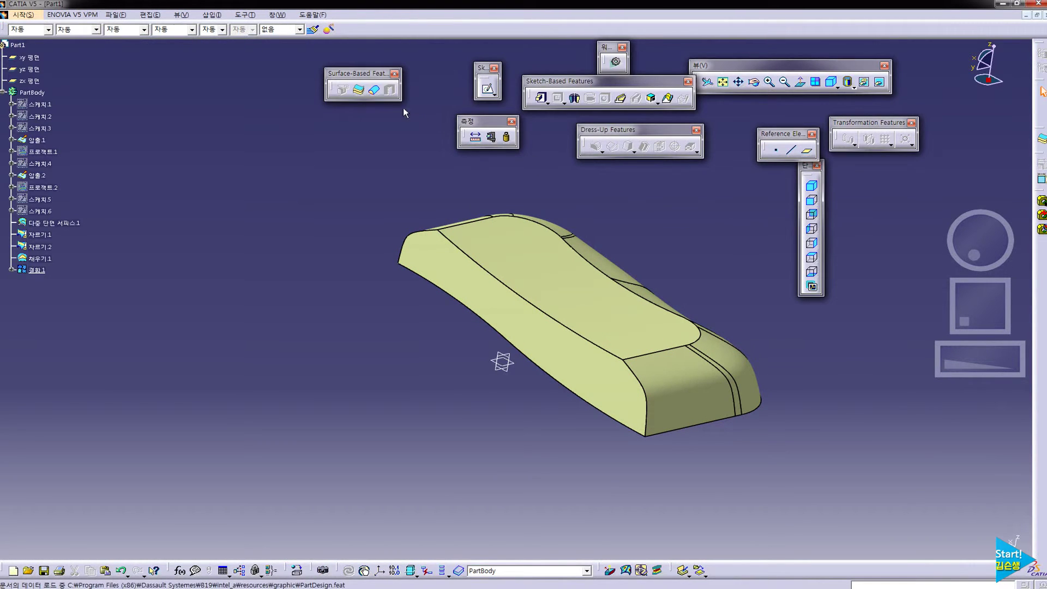
{"action": "left_click", "coordinate": [374, 90]}
{"action": "left_click", "coordinate": [707, 402]}
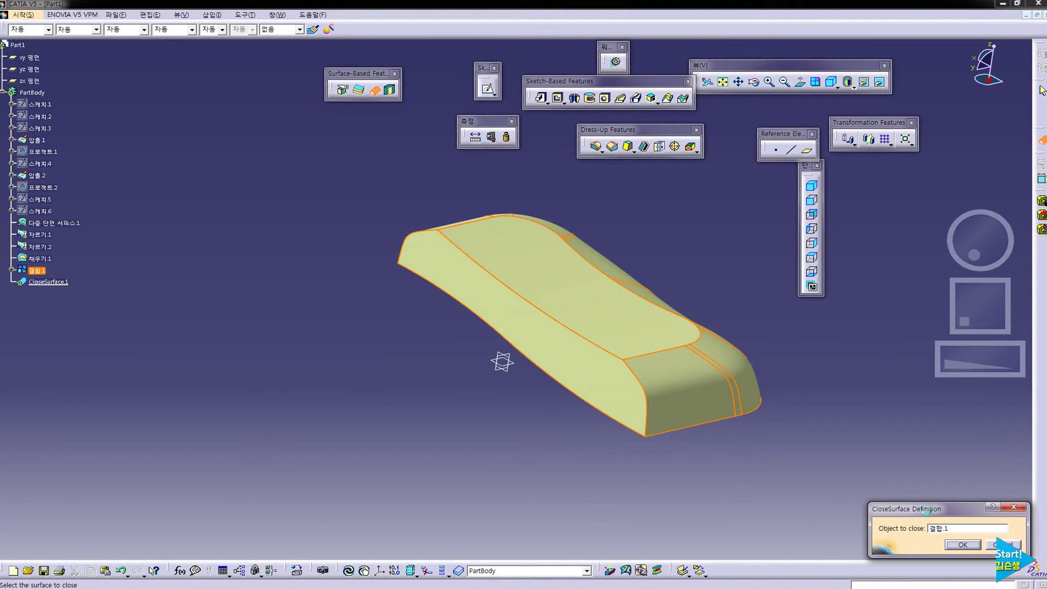
{"action": "left_click", "coordinate": [961, 545]}
{"action": "right_click", "coordinate": [58, 278]}
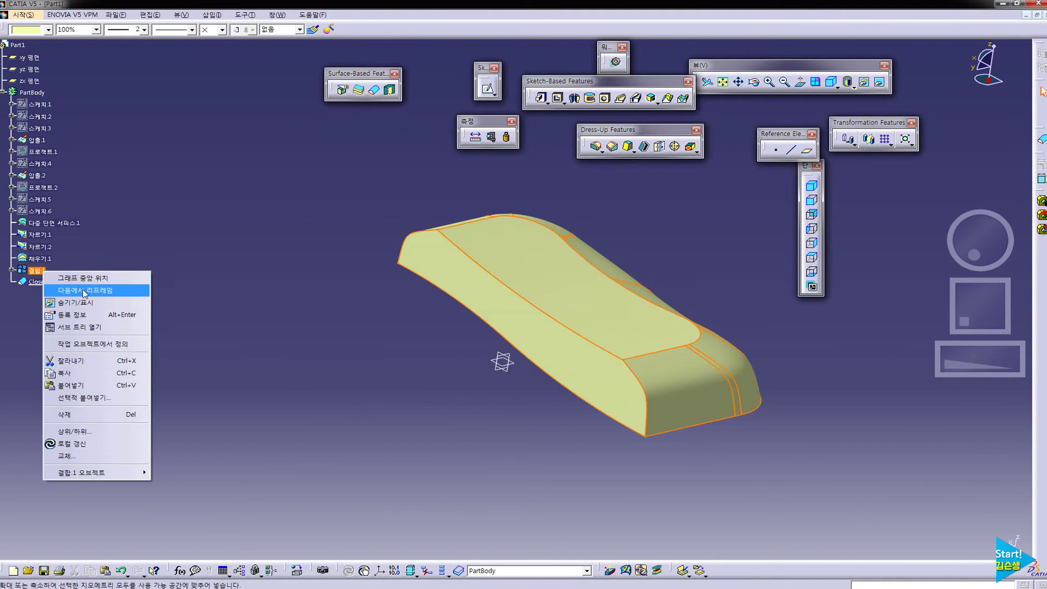
{"action": "left_click", "coordinate": [82, 299]}
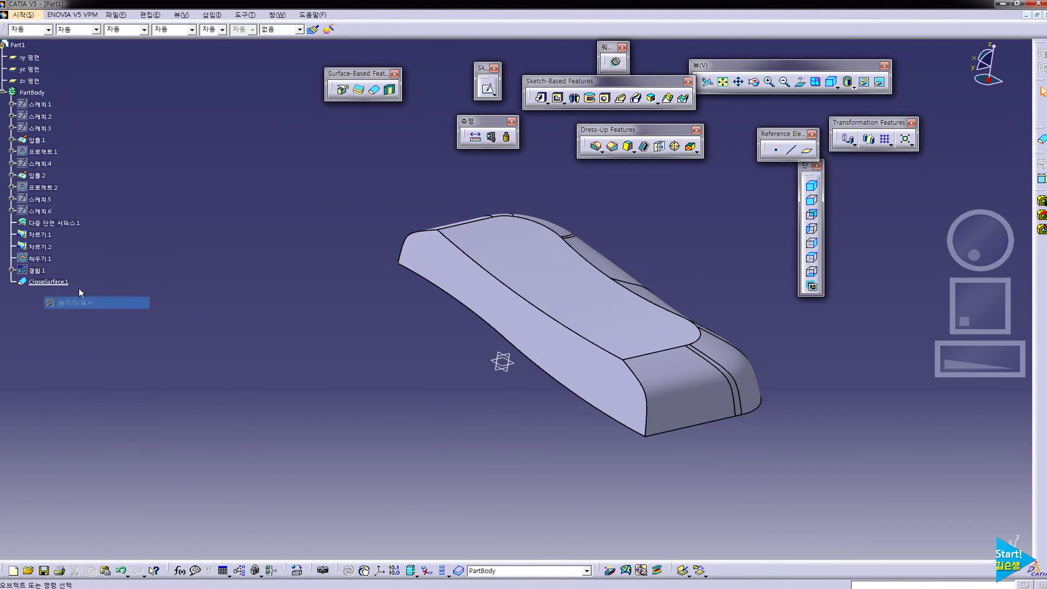
Mirror the half solid about its flat side face
{"action": "left_click", "coordinate": [868, 139]}
{"action": "left_click", "coordinate": [613, 324]}
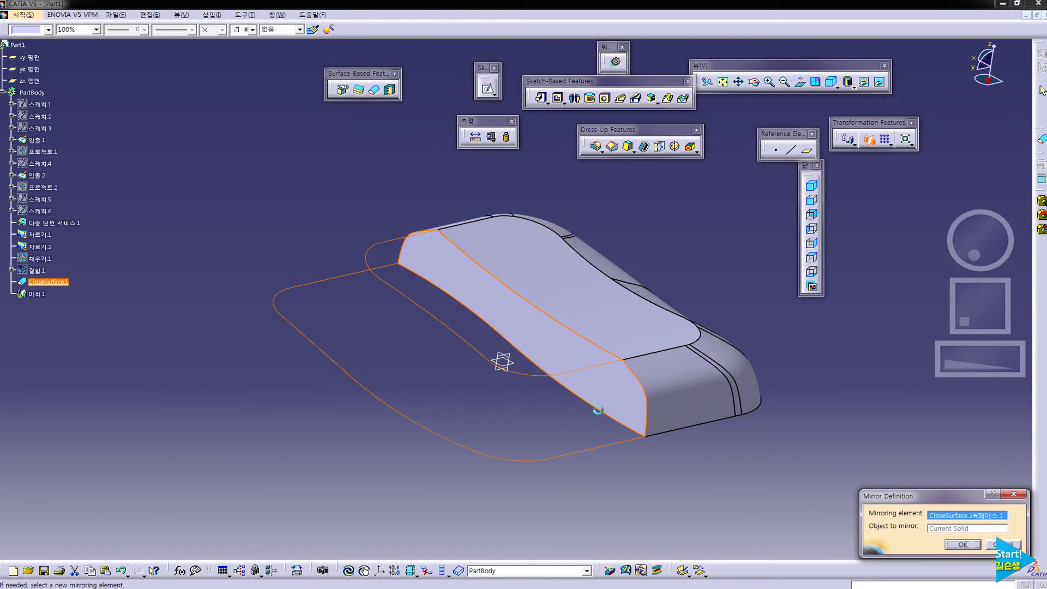
{"action": "left_click", "coordinate": [961, 544]}
Start a variable radius fillet on the two front edges of the top face and set the radius at their shared midpoint to 25 mm
{"action": "middle_click_drag", "start_coordinate": [725, 327], "coordinate": [629, 177]}
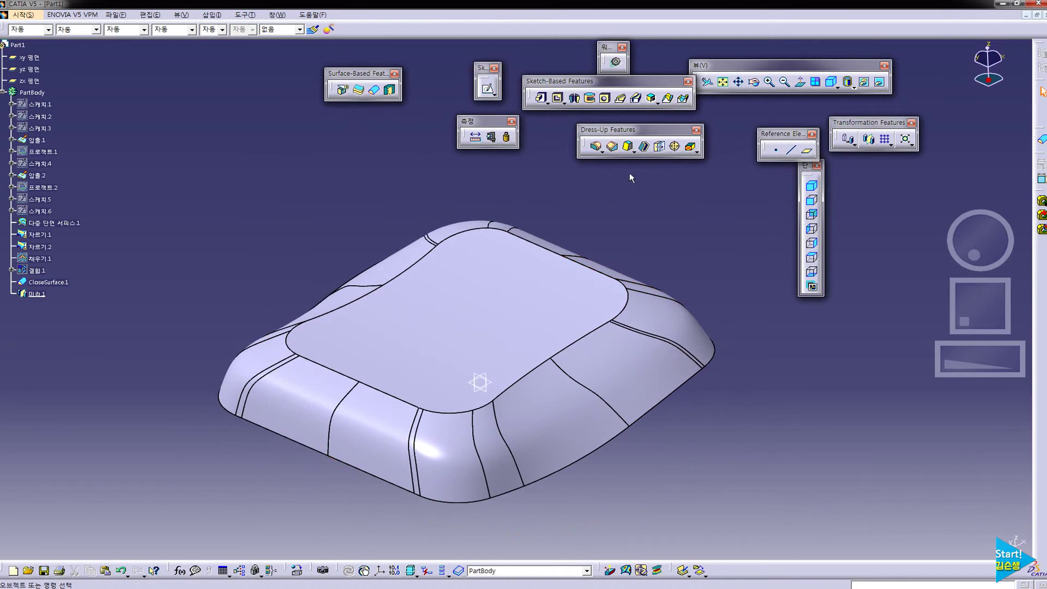
{"action": "left_click", "coordinate": [601, 150]}
{"action": "left_click", "coordinate": [626, 163]}
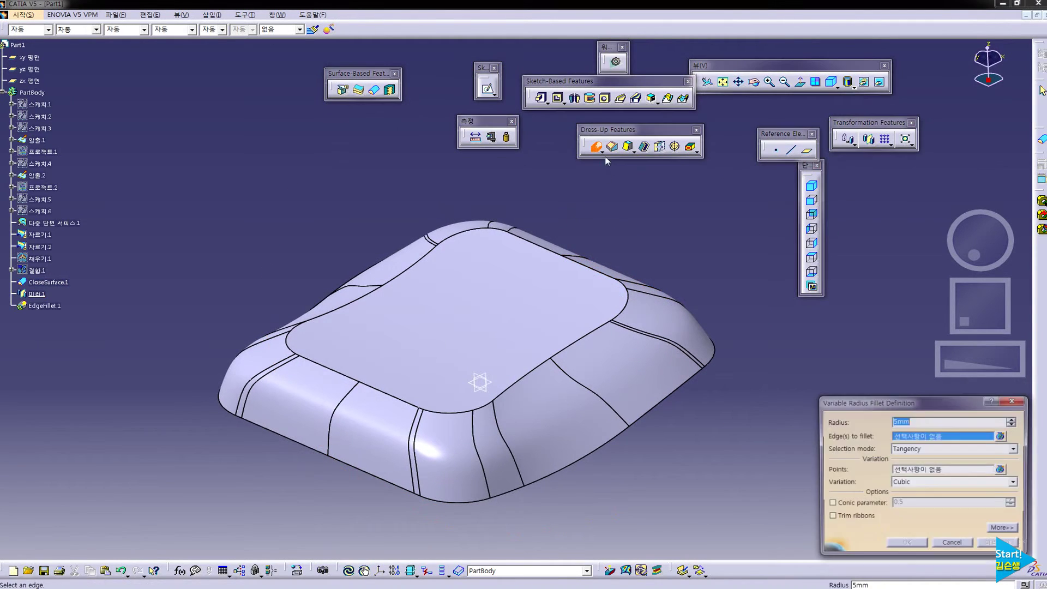
{"action": "left_click", "coordinate": [351, 378]}
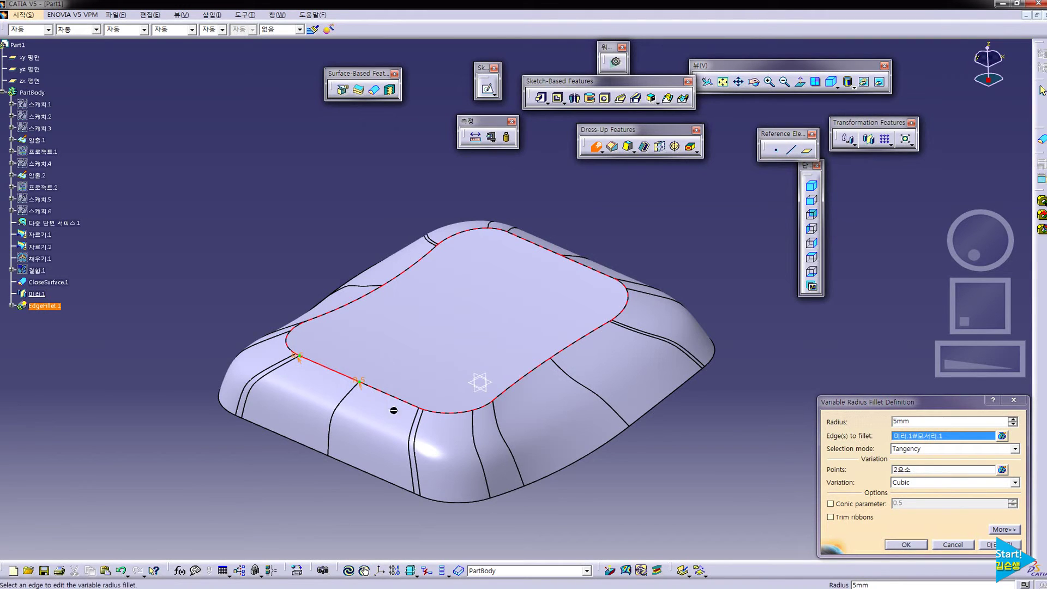
{"action": "left_click", "coordinate": [416, 408]}
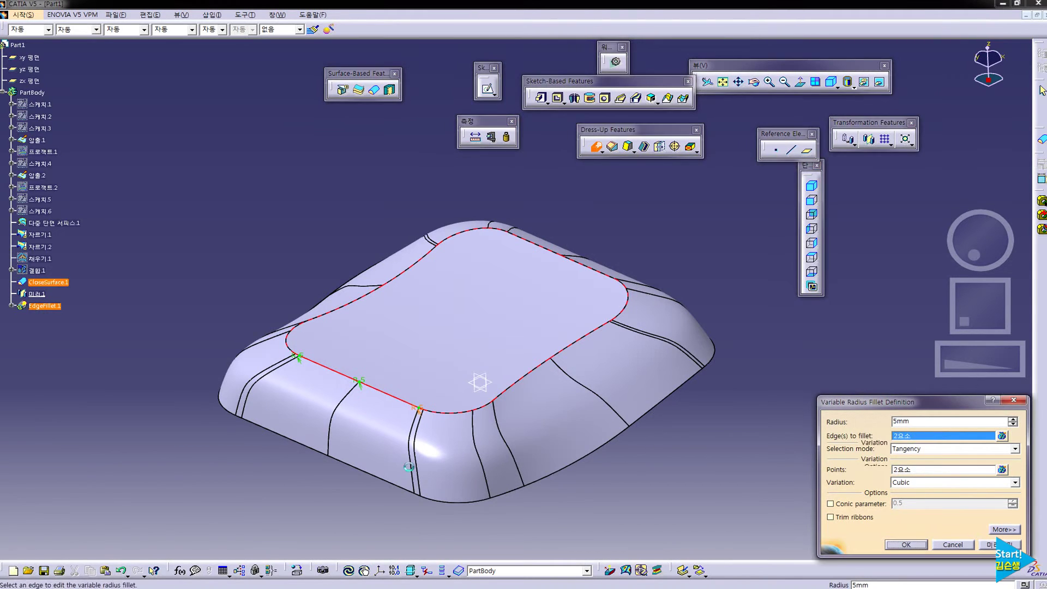
{"action": "double_click", "coordinate": [367, 381]}
{"action": "type", "text": "25"}
{"action": "key", "text": "Return"}
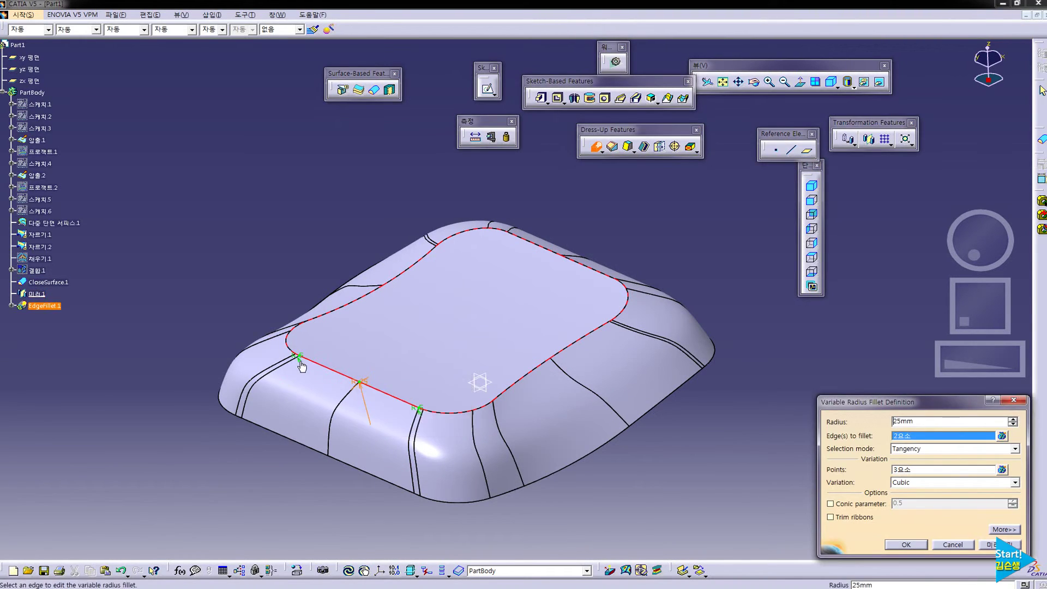
Set the fillet radius at both ends of the front top edges to 15 mm
{"action": "double_click", "coordinate": [299, 360]}
{"action": "type", "text": "15mm"}
{"action": "key", "text": "Return"}
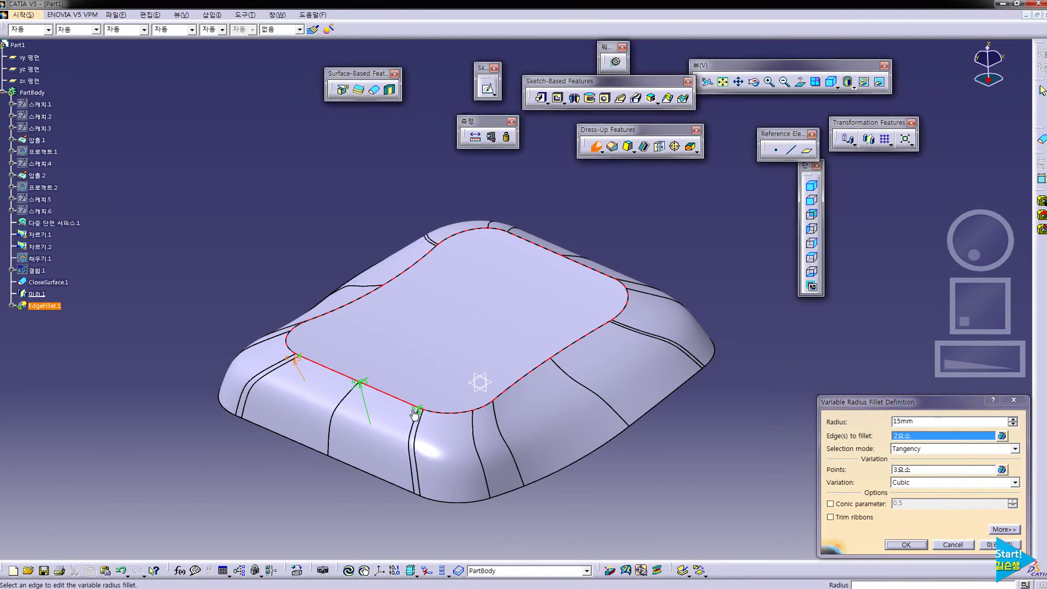
{"action": "double_click", "coordinate": [416, 412]}
{"action": "type", "text": "15"}
{"action": "key", "text": "Return"}
Add the two concave edges on the adjacent side of the top face, using 15 mm at the ends and 5 mm at the midpoint
{"action": "left_click", "coordinate": [530, 373]}
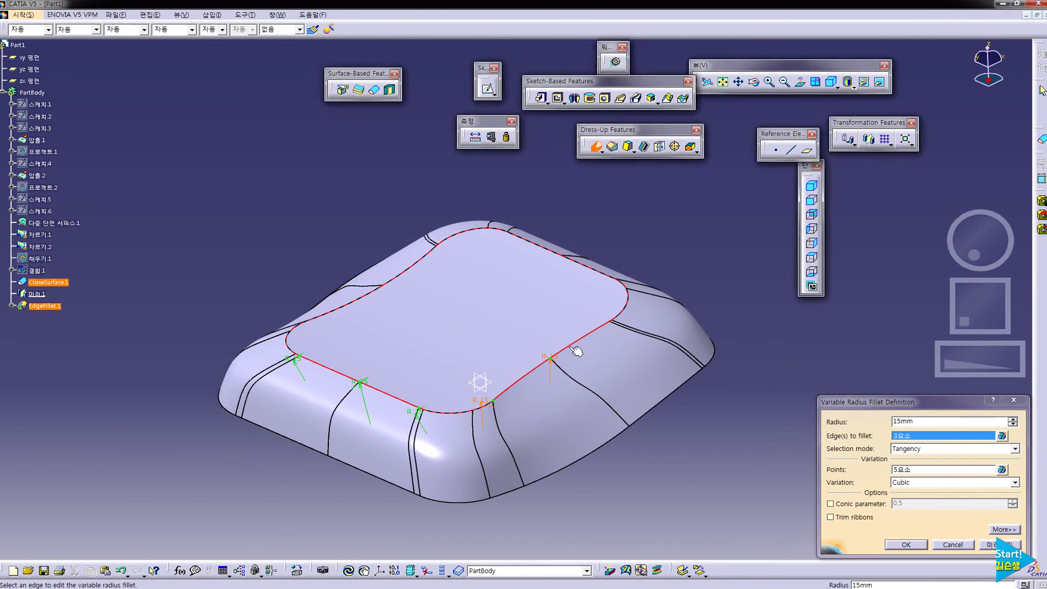
{"action": "left_click", "coordinate": [576, 350]}
{"action": "double_click", "coordinate": [550, 361]}
{"action": "type", "text": "5"}
{"action": "key", "text": "Return"}
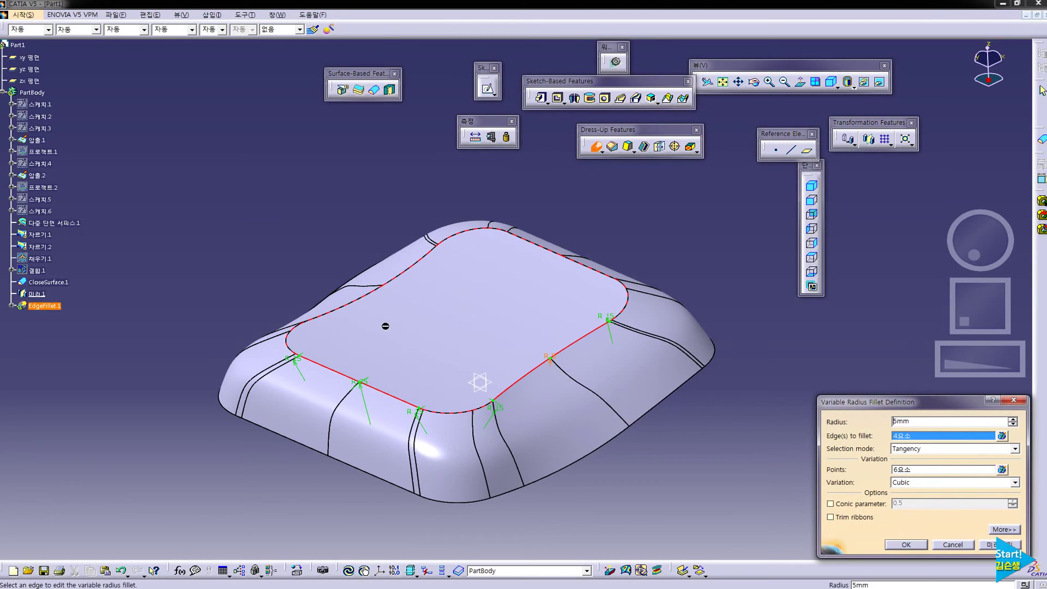
Add the opposite concave edges of the top face to the fillet, keeping 5 mm at the midpoint and setting both ends to 15 mm
{"action": "left_click", "coordinate": [349, 303]}
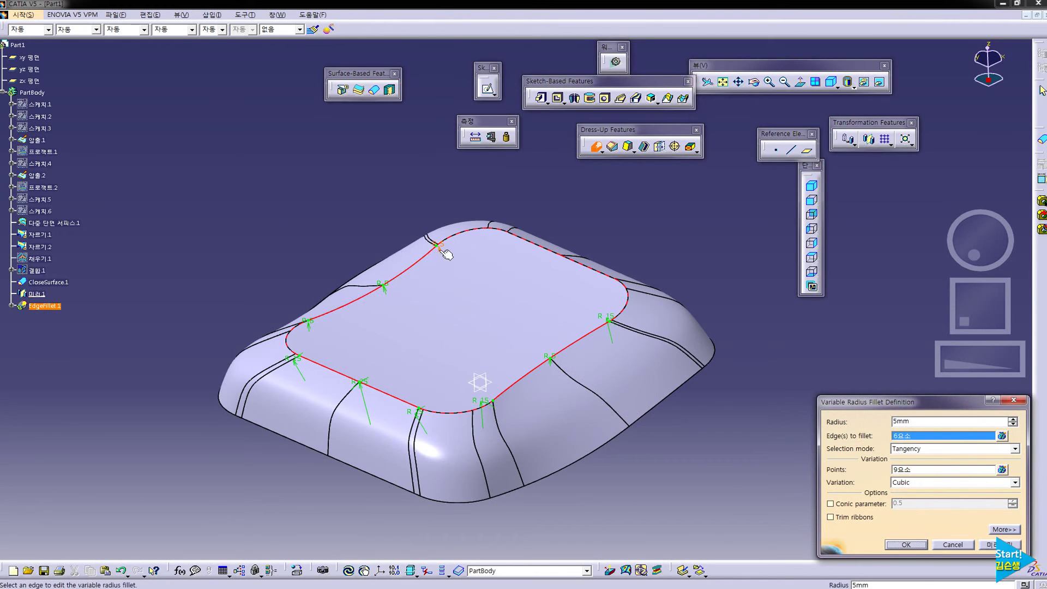
{"action": "double_click", "coordinate": [439, 247]}
{"action": "type", "text": "15mm"}
{"action": "key", "text": "Return"}
{"action": "double_click", "coordinate": [304, 320]}
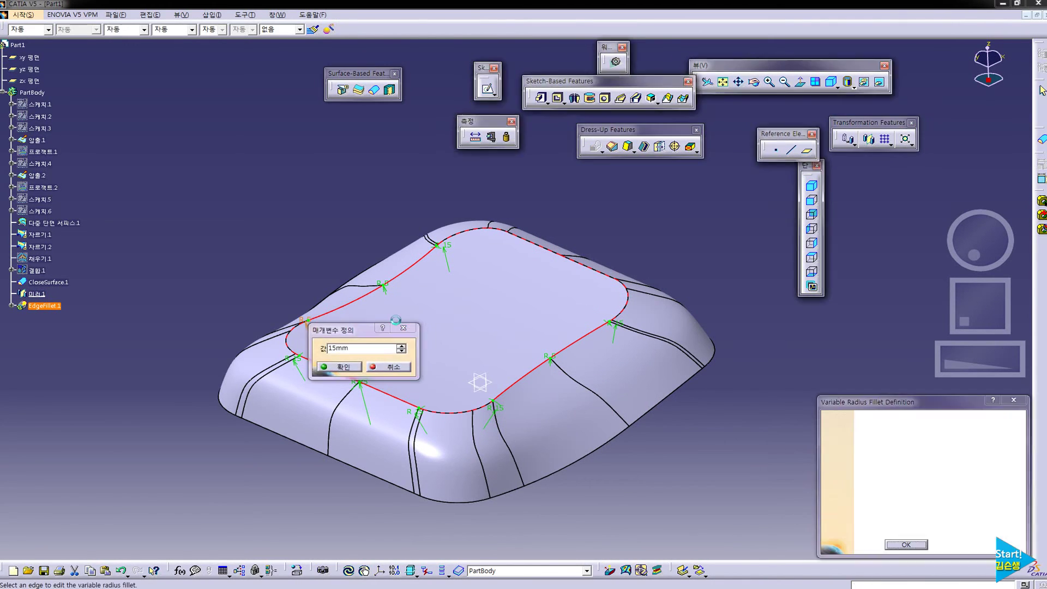
{"action": "key", "text": "Return"}
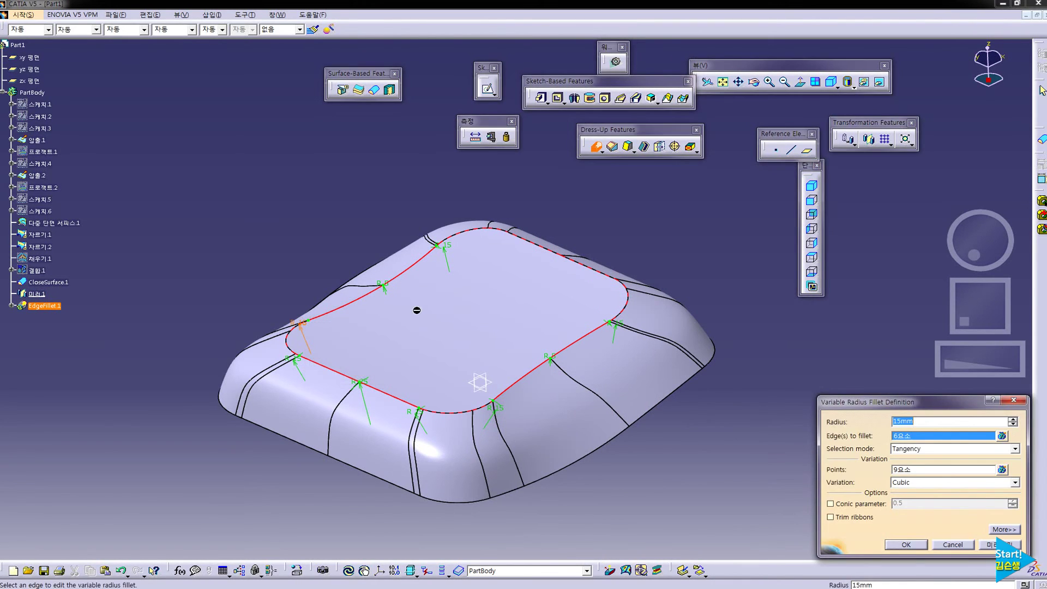
Add the rear edges of the top face with 15 mm ends and a 25 mm midpoint radius, and create the variable radius fillet
{"action": "left_click", "coordinate": [530, 241]}
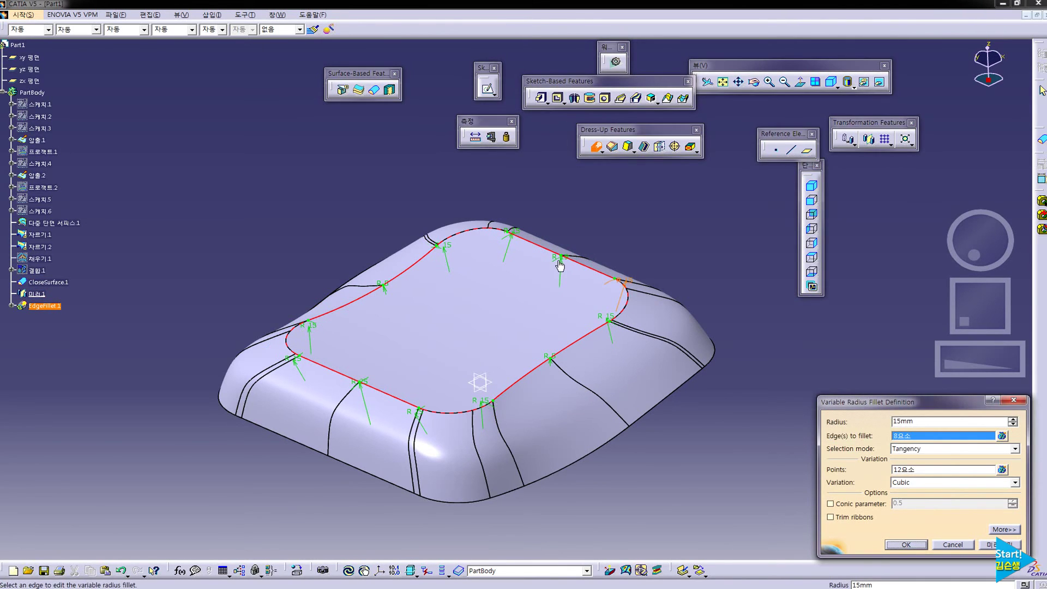
{"action": "double_click", "coordinate": [559, 263]}
{"action": "type", "text": "25"}
{"action": "key", "text": "Return"}
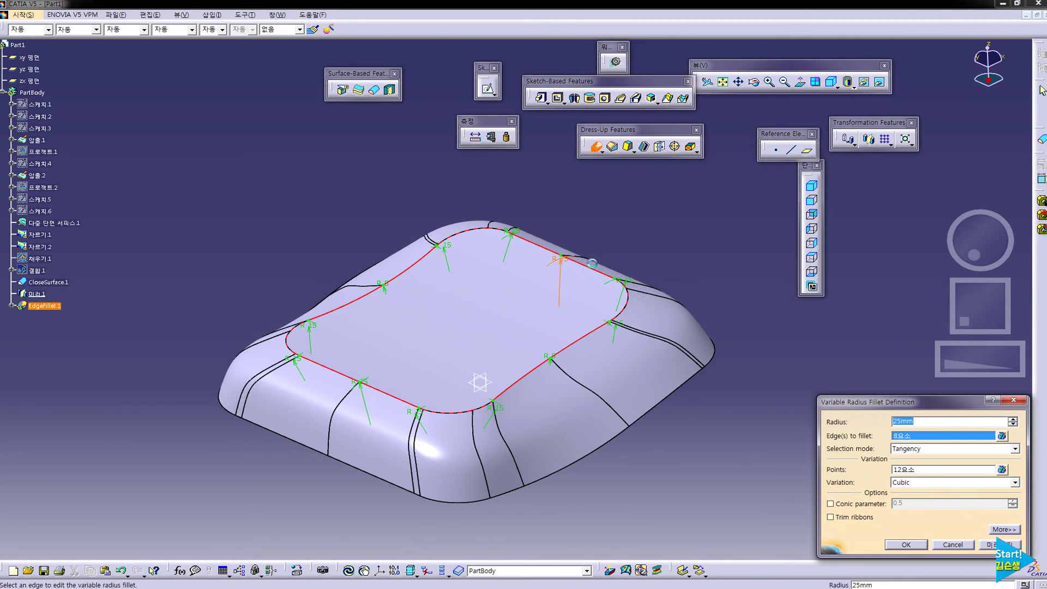
{"action": "left_click", "coordinate": [902, 544]}
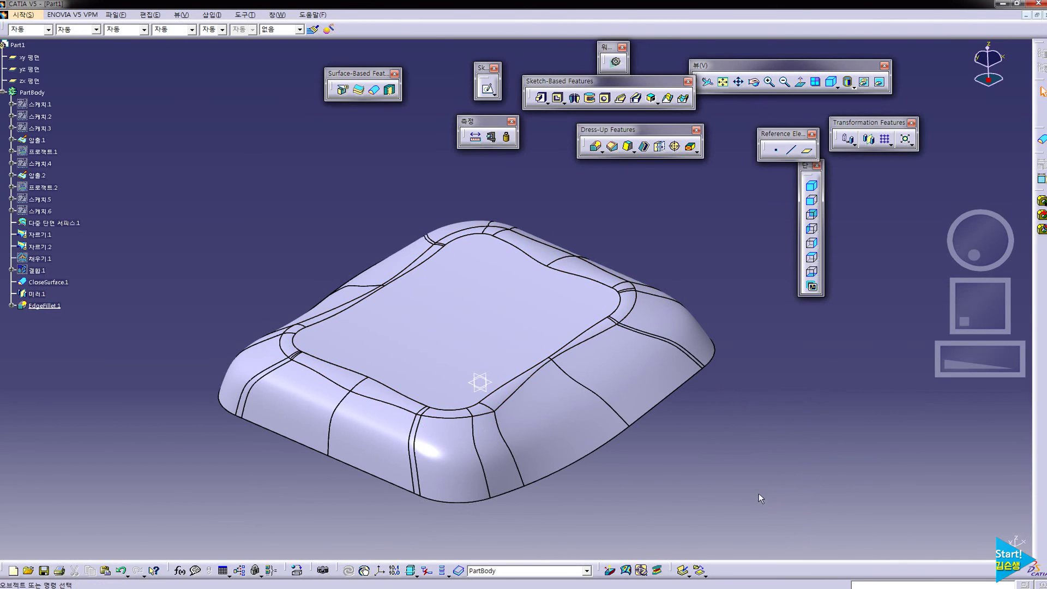
{"action": "middle_click_drag", "start_coordinate": [621, 377], "coordinate": [713, 450]}
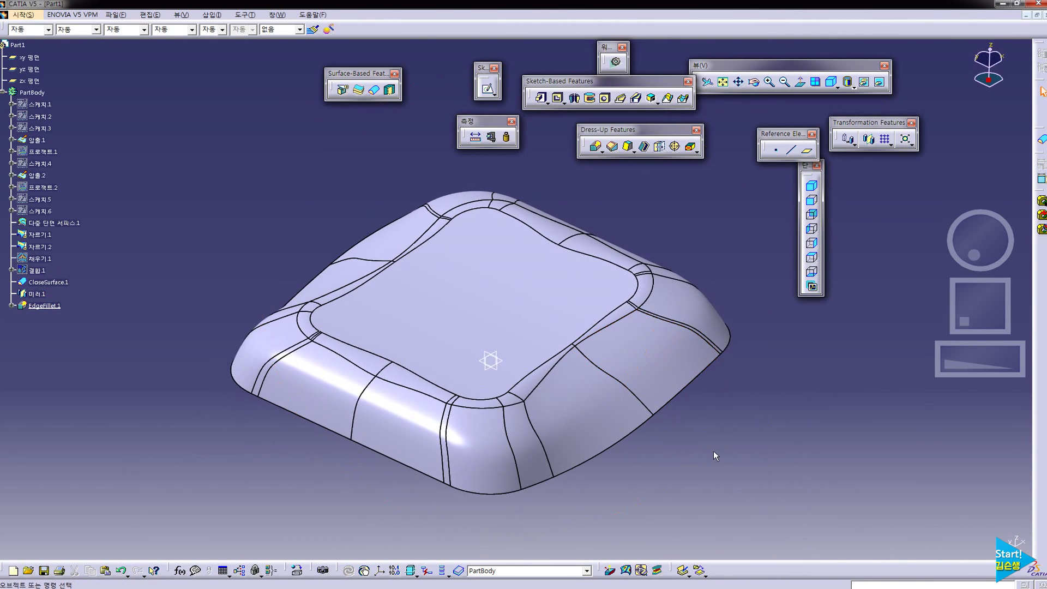